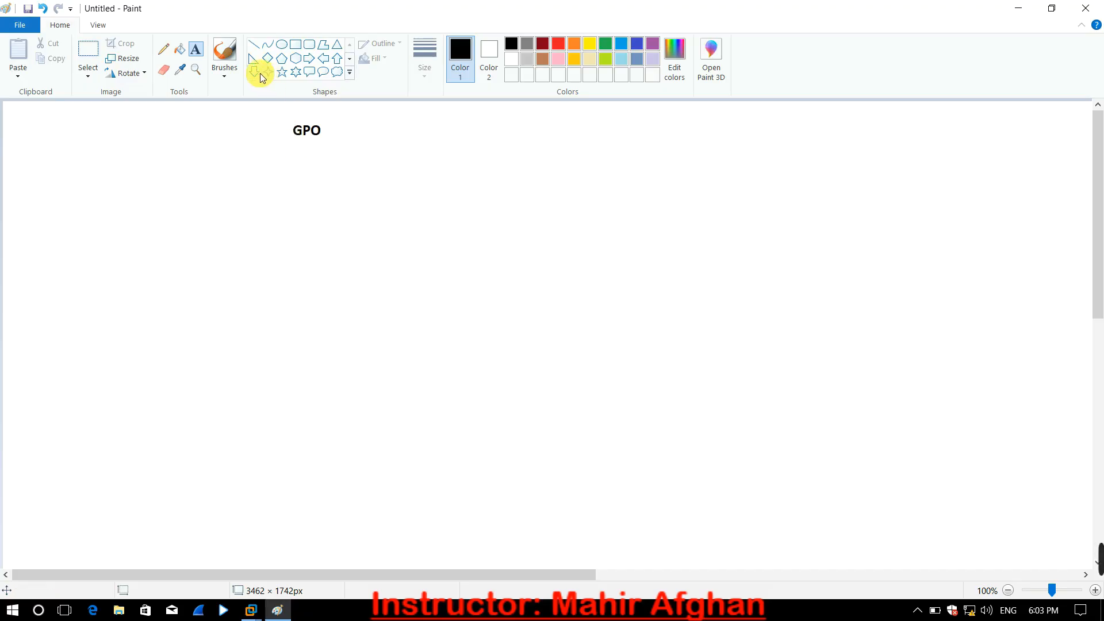
- Draw a horizontal black line about 551 px long beneath the GPO heading
left_click(255, 46)
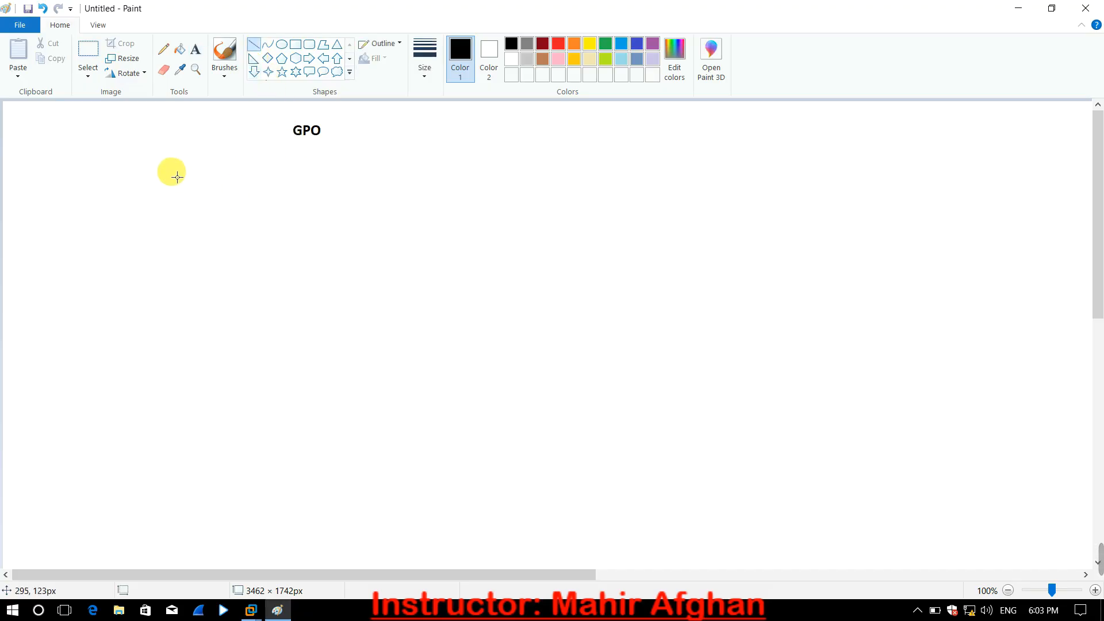
left_click_drag(157, 168, 473, 166)
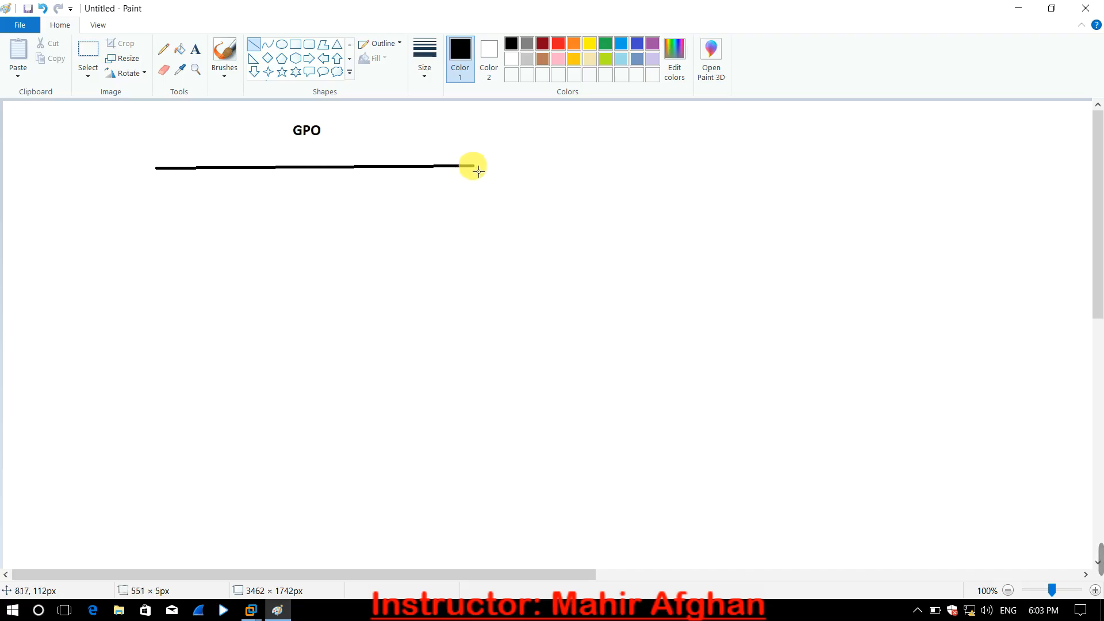
left_click(525, 186)
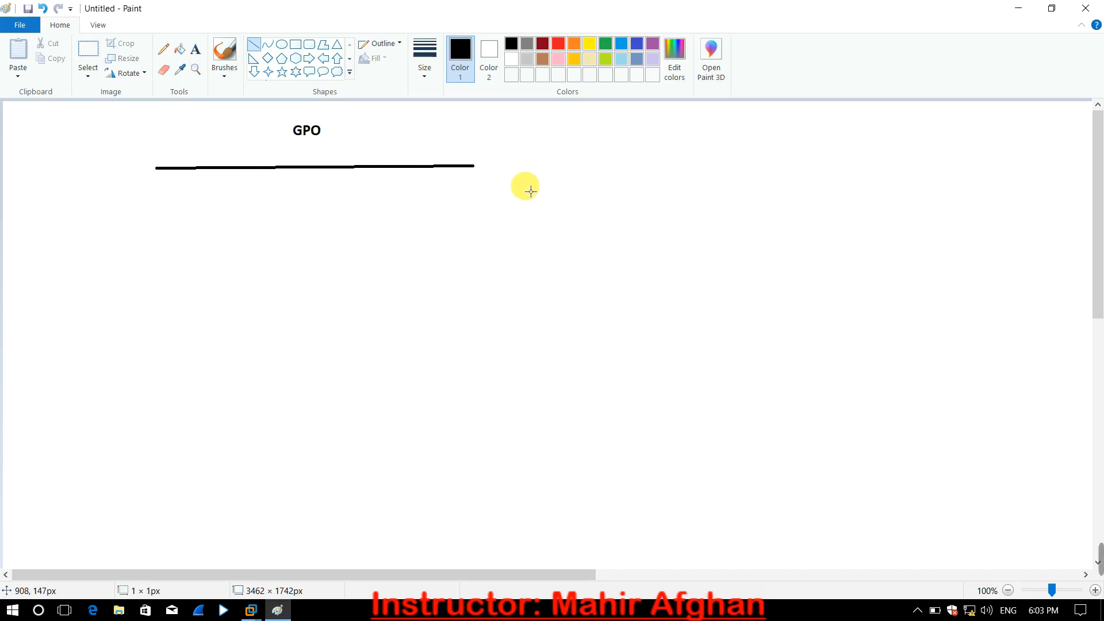
- Add a text entry reading "- Branch Cache" beneath the right-hand part of the horizontal line
left_click(198, 47)
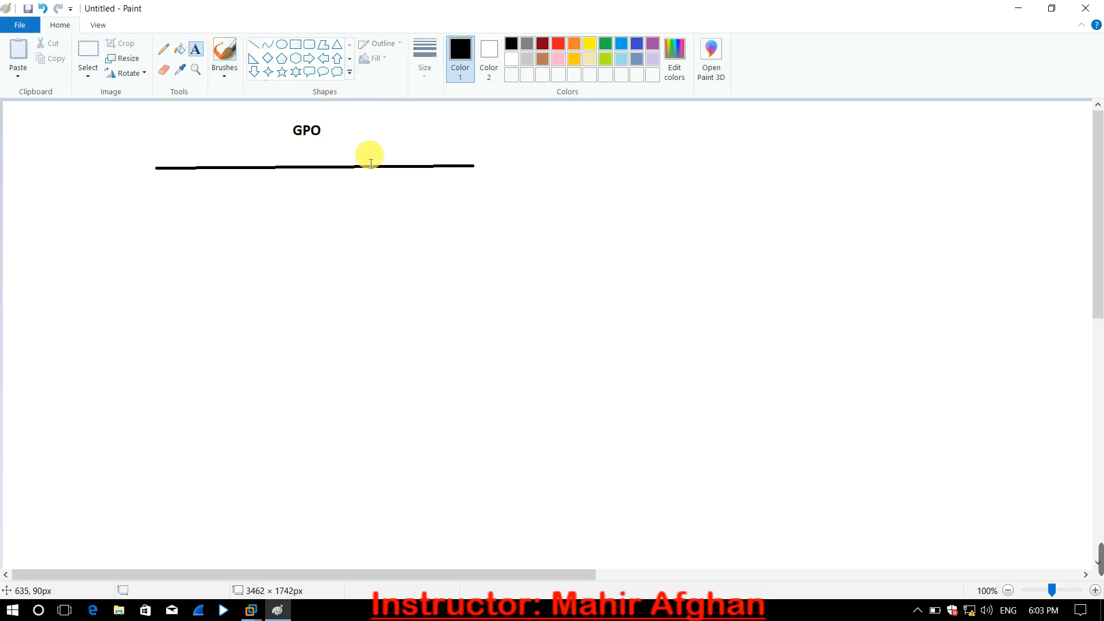
left_click(377, 182)
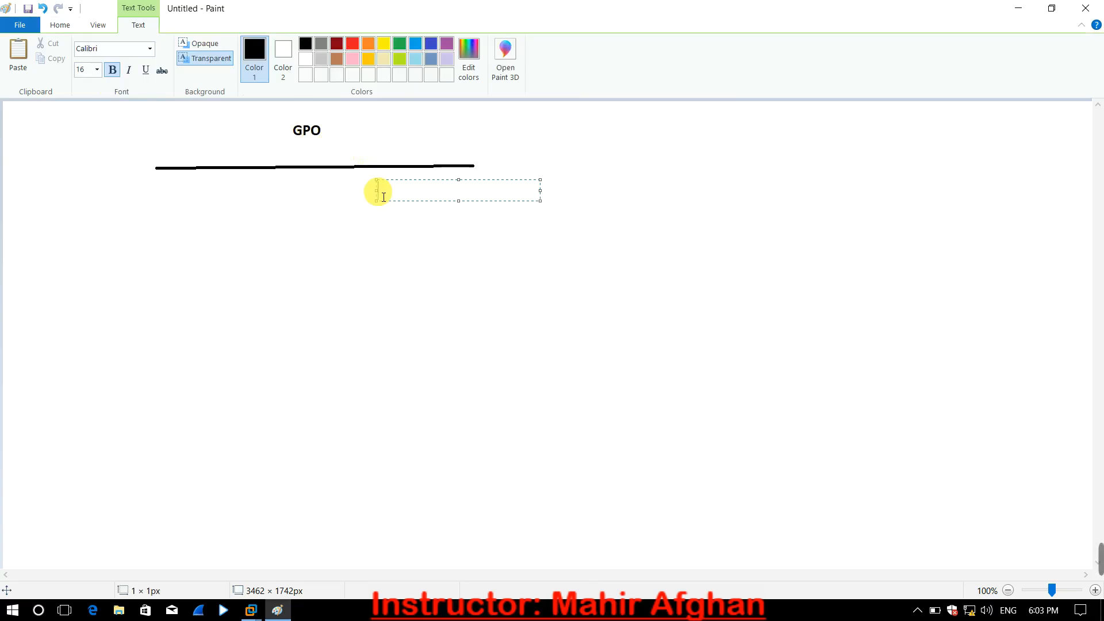
type("0")
key("BackSpace")
type("- Brac")
key("BackSpace")
type("a")
key("BackSpace")
type("nch Cach")
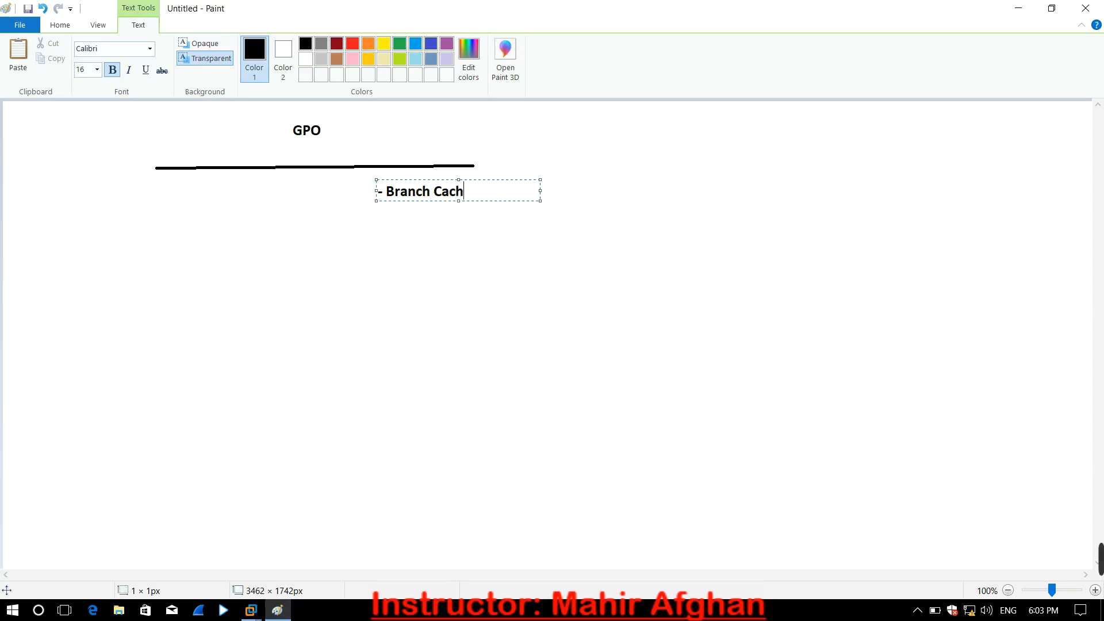
type("e")
- Add "- Printer Sharing" and "- Logon Script" on separate lines below Branch Cache and finish the text
key("Return")
type("- Printer ")
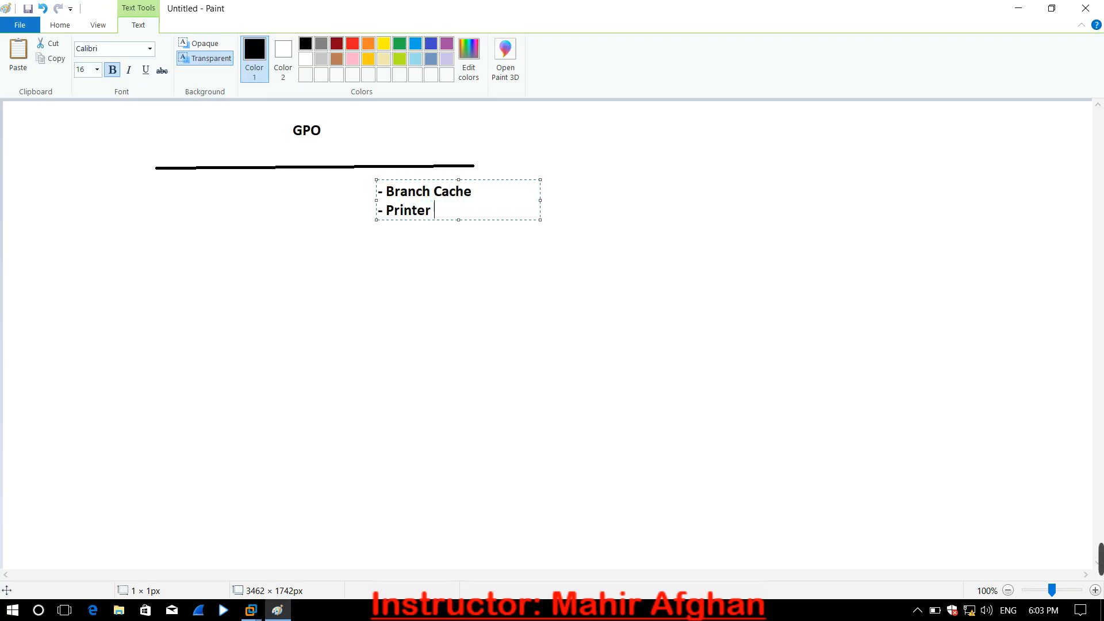
type("Sharing")
key("Return")
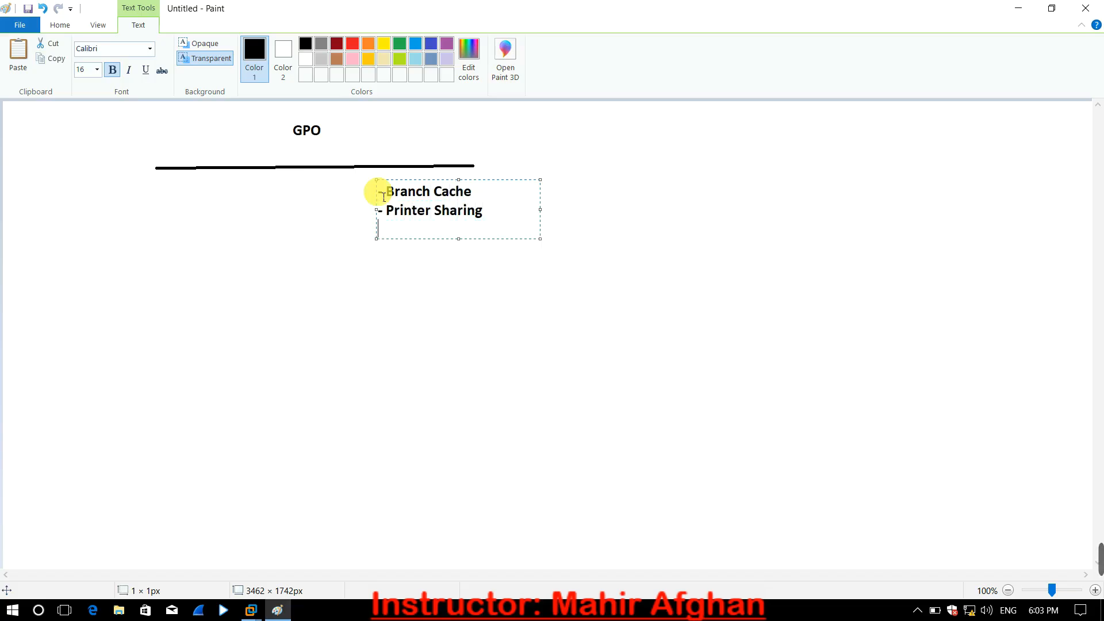
type("-")
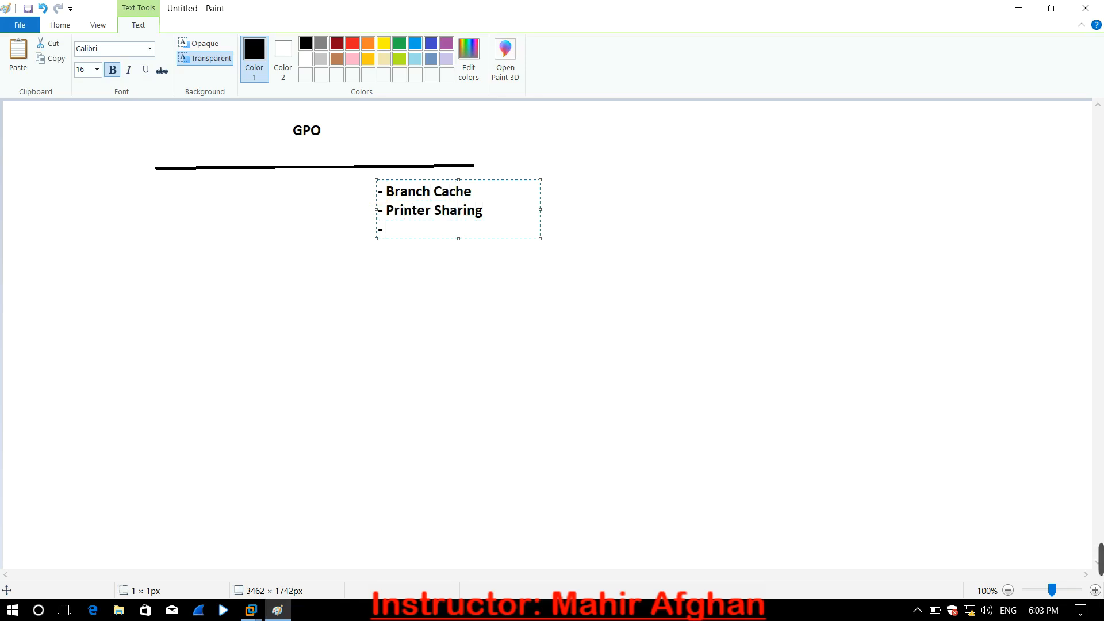
type(" Logon Script")
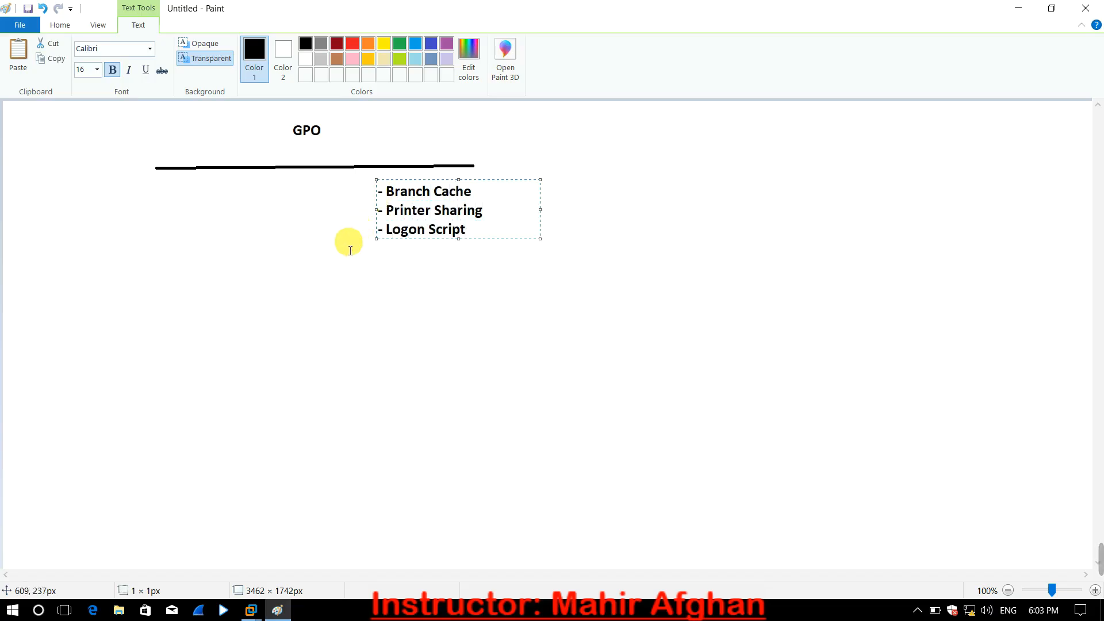
left_click(311, 265)
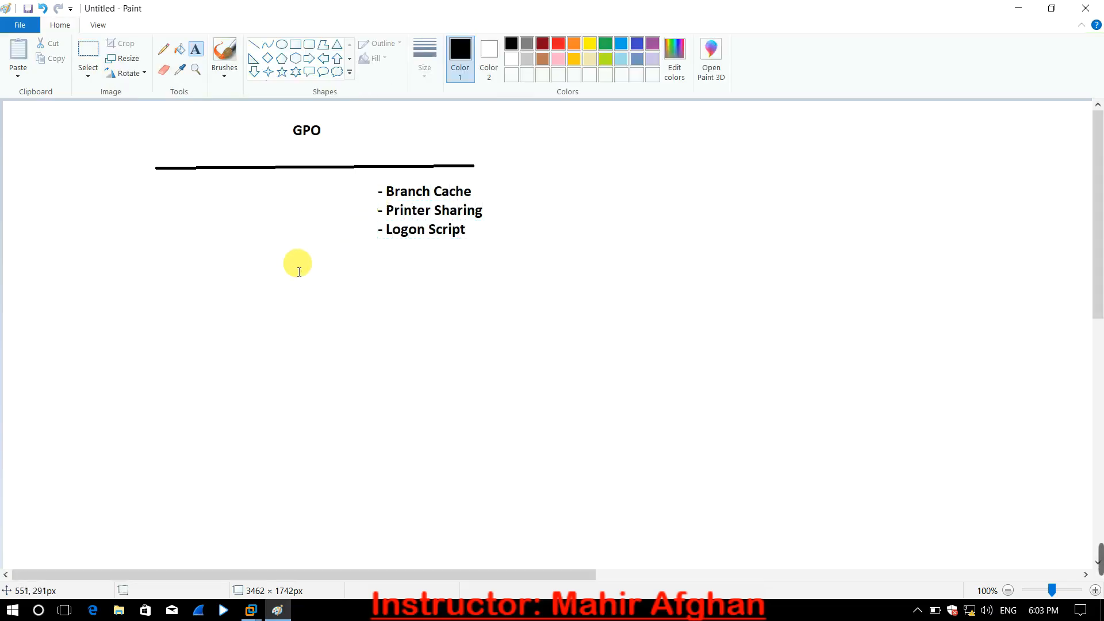
- Start a second list beneath the line's left end with "- Account Policy" and "- Software Distribution"
left_click(156, 190)
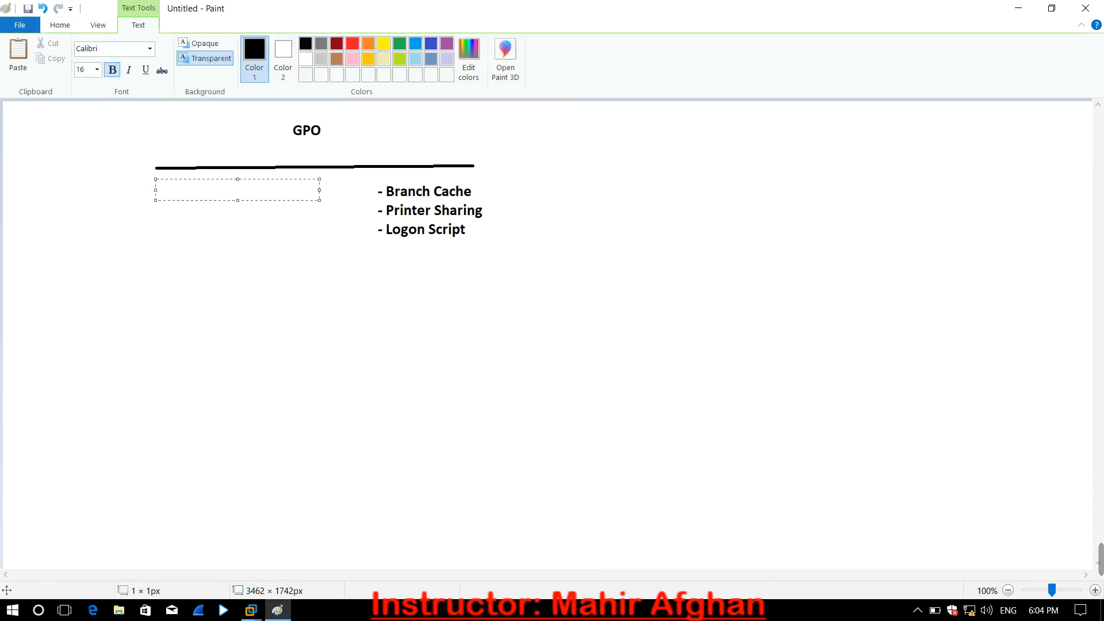
type("- Account Policy")
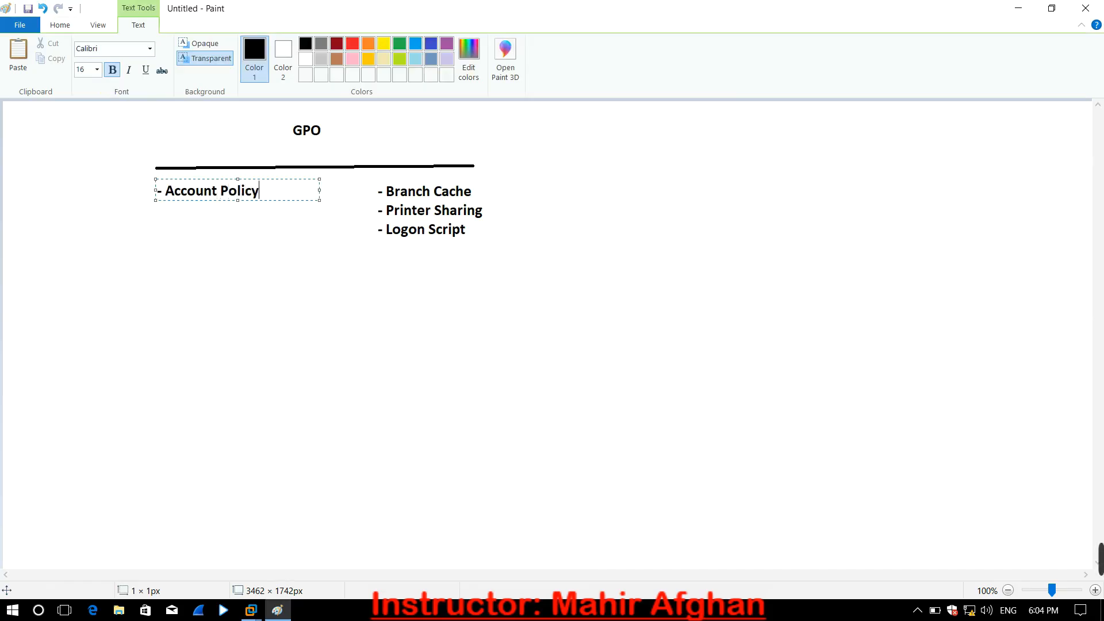
key("Return")
type("- Software Distrib")
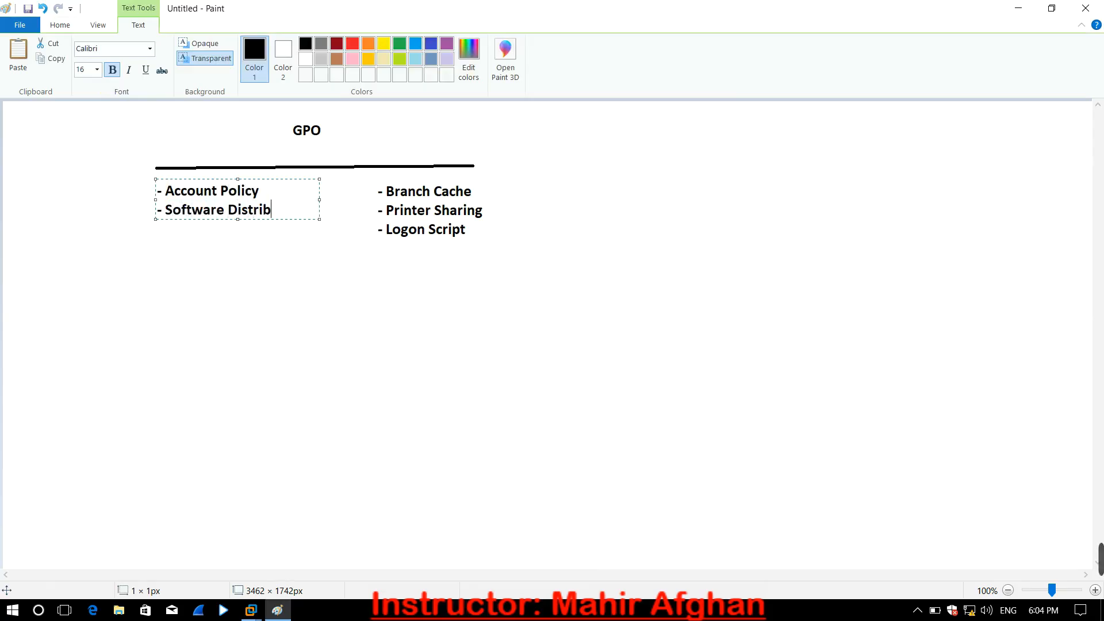
type("ution")
- Add "- Folder Redirection" and "-Drive Restricted" as the following lines of the left-hand list
key("Return")
type("- Folder ")
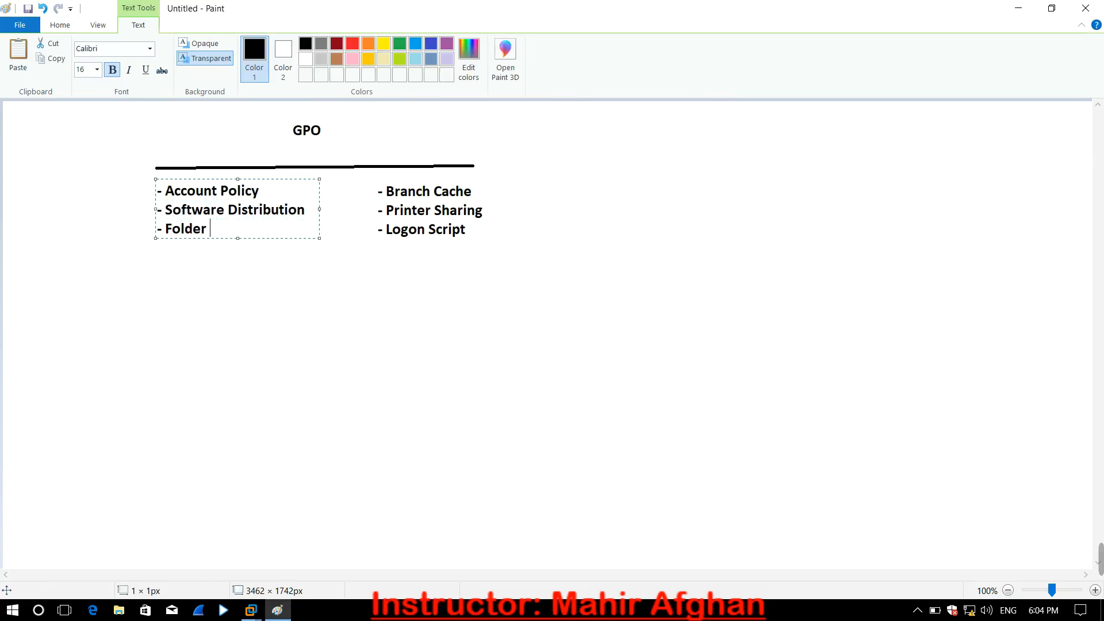
type("Redirection")
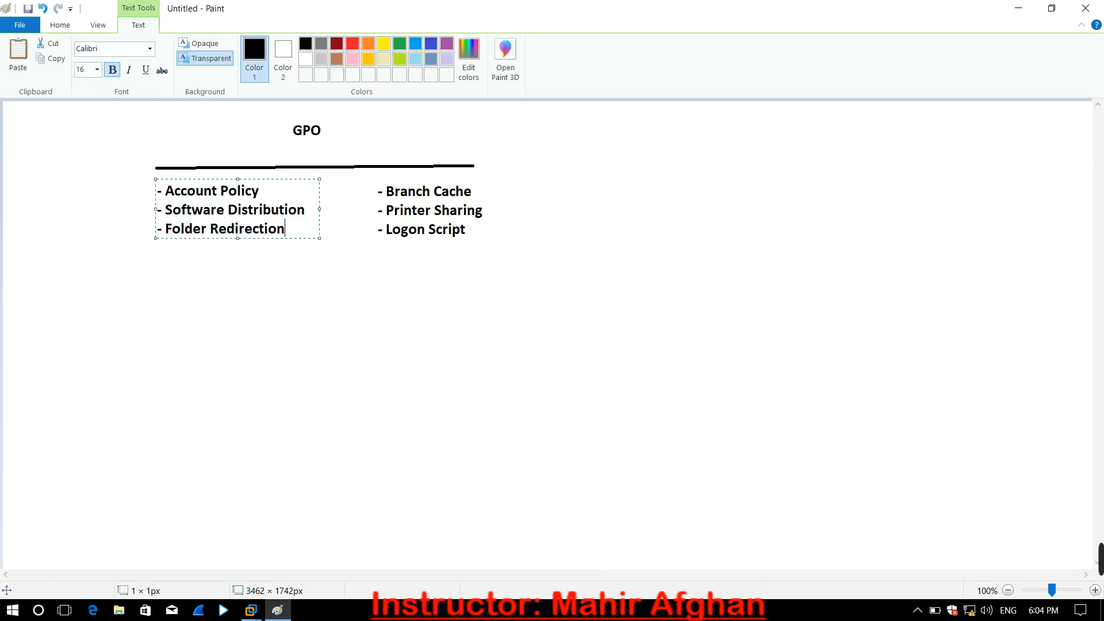
key("Return")
type("-Drive Restricted")
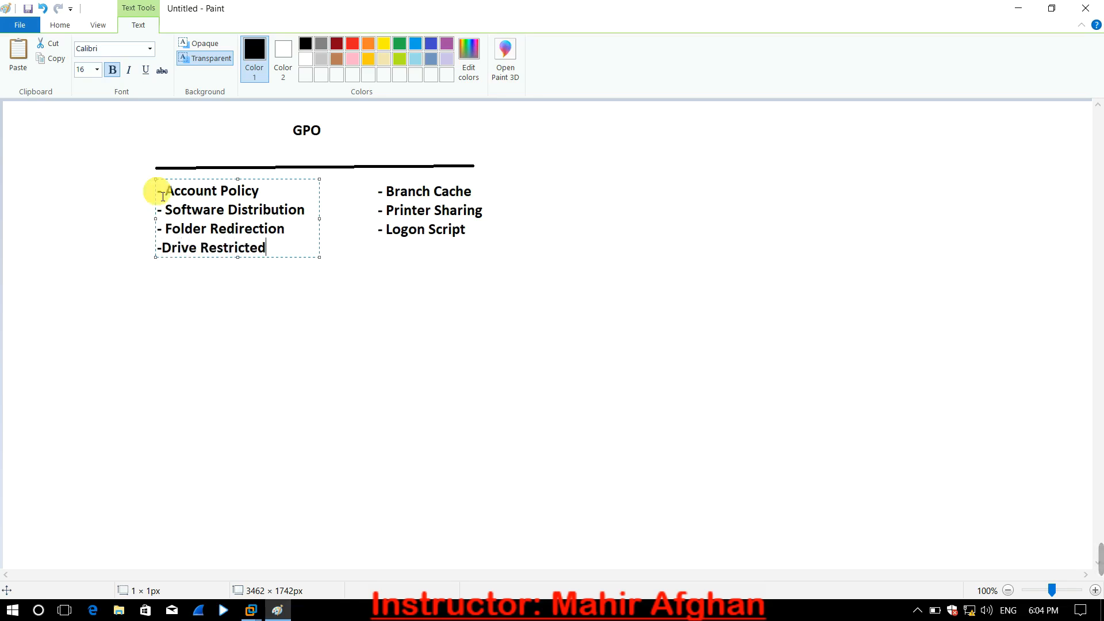
- Continue the left-hand list with the lines "-USB", "-Control" and "-Desktop"
key("Return")
type("-USB")
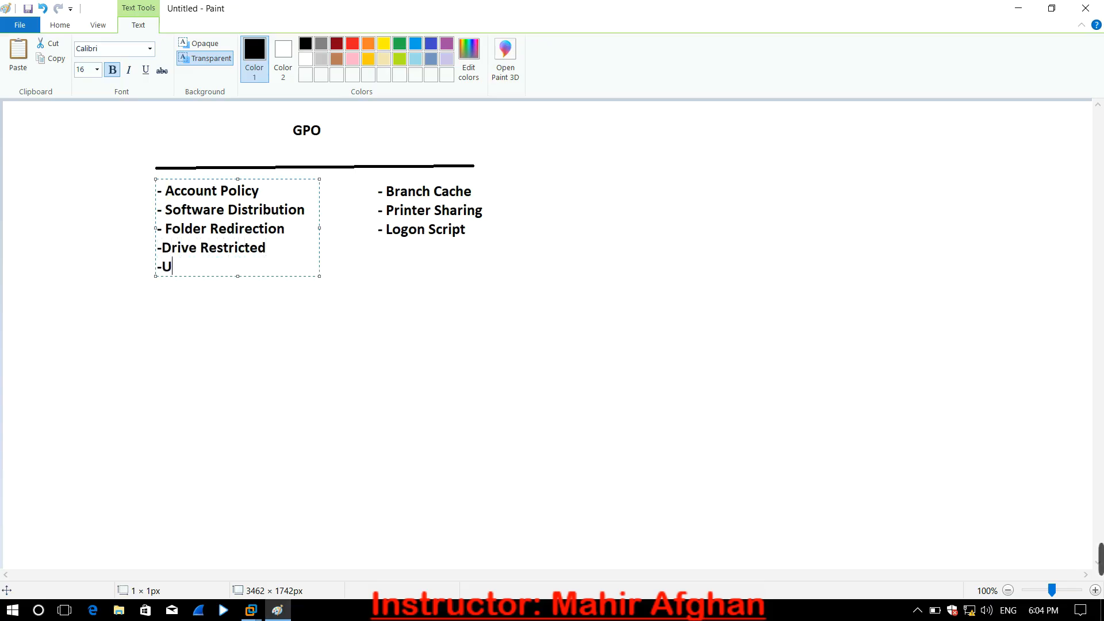
key("Return")
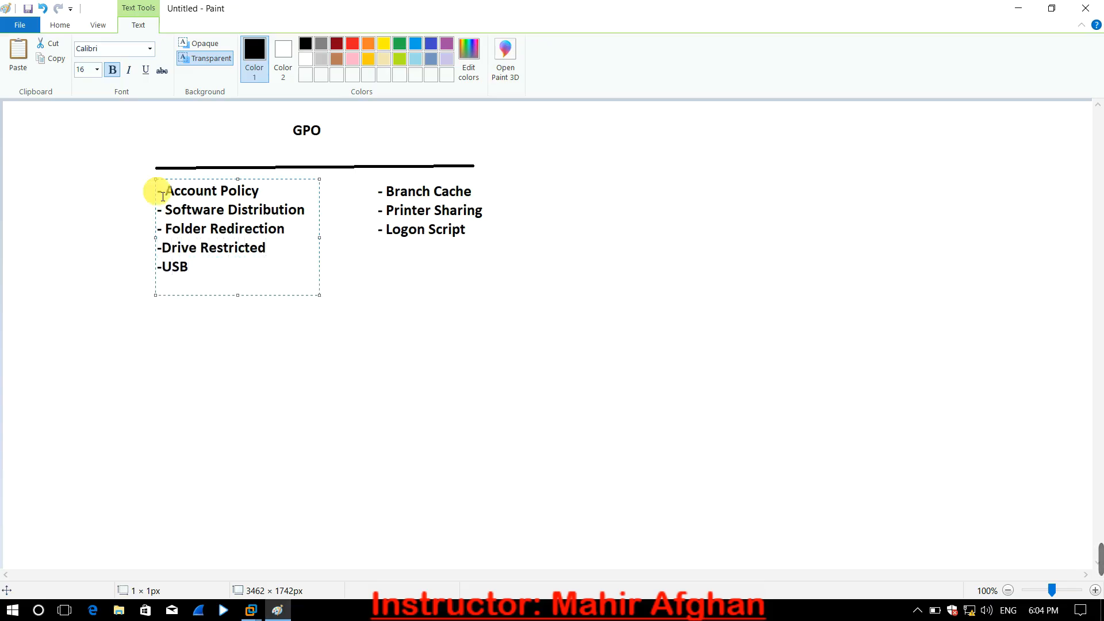
type("-")
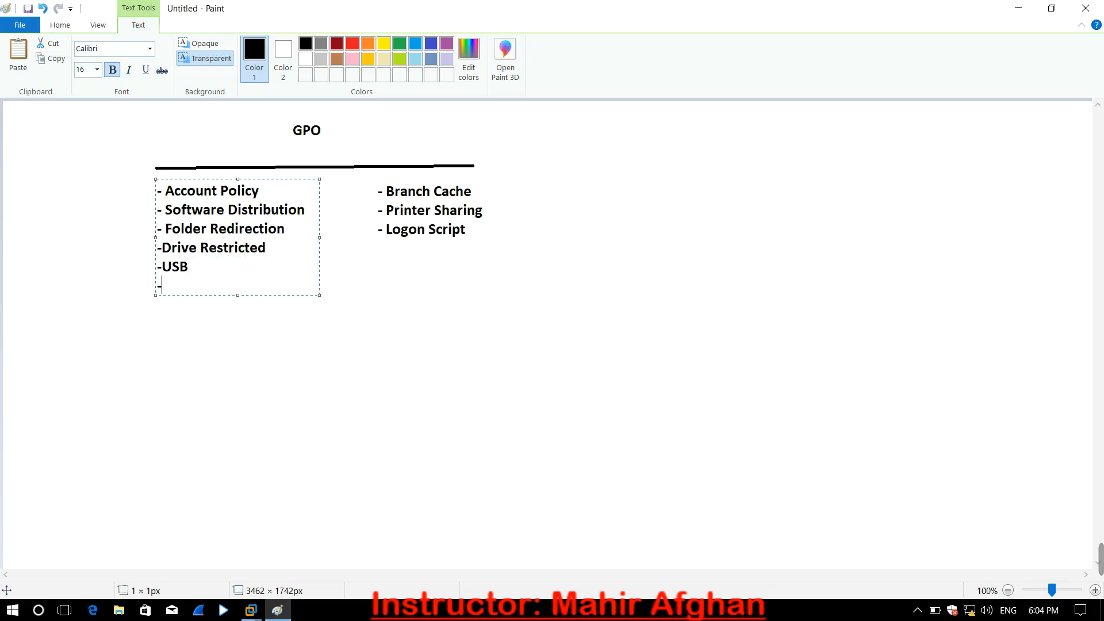
type("Control")
key("Return")
type("-Desktop")
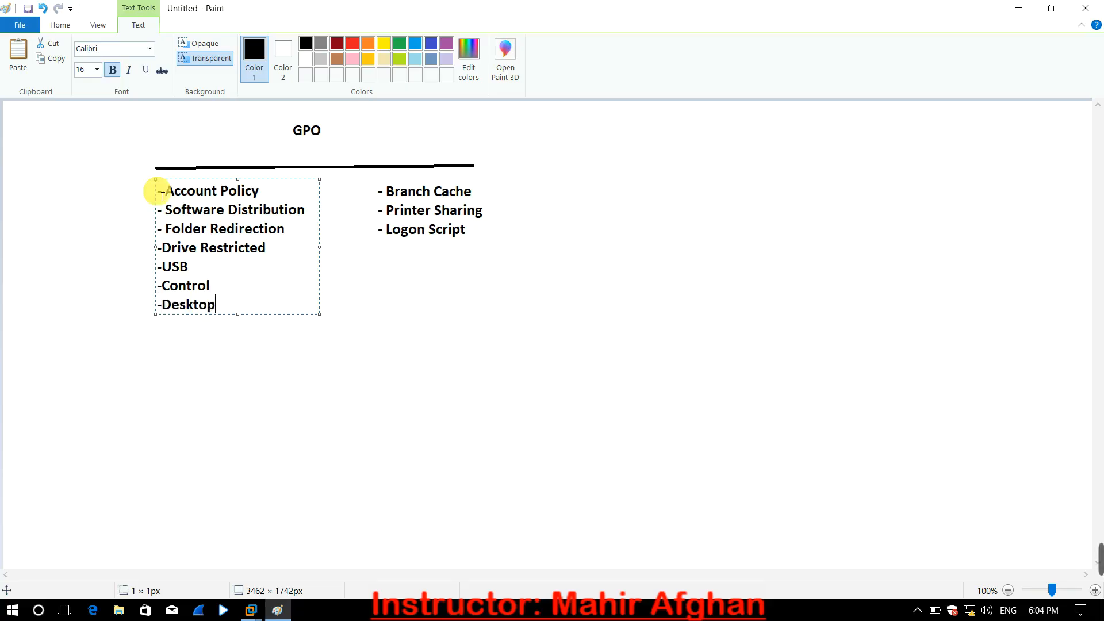
- End the left-hand list with a row of ten dots and finish the text
key("Return")
type("..........")
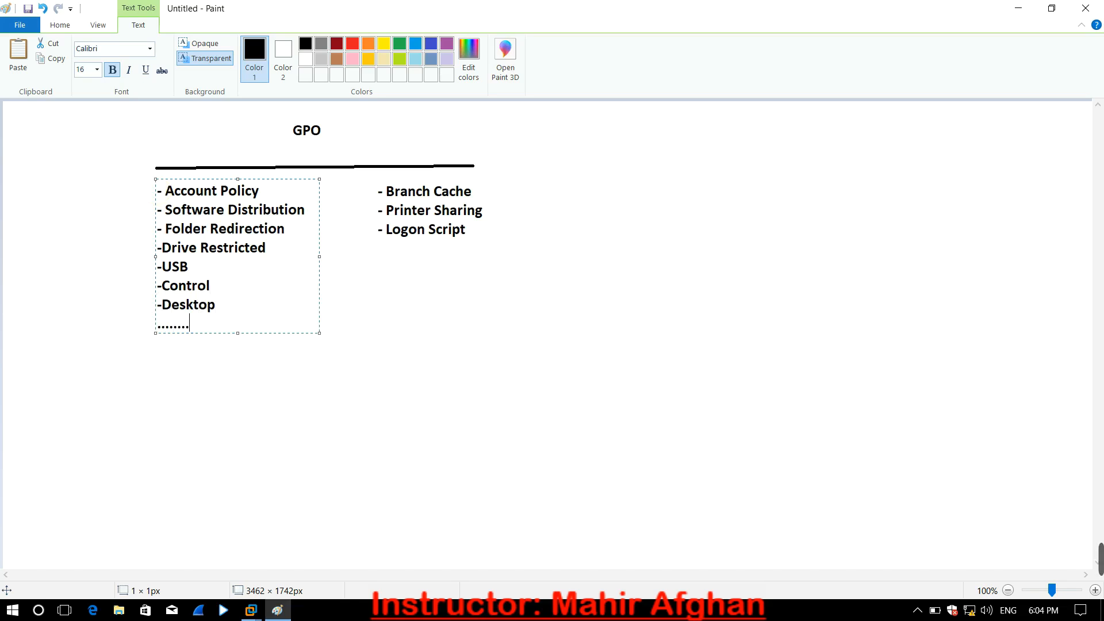
left_click(207, 415)
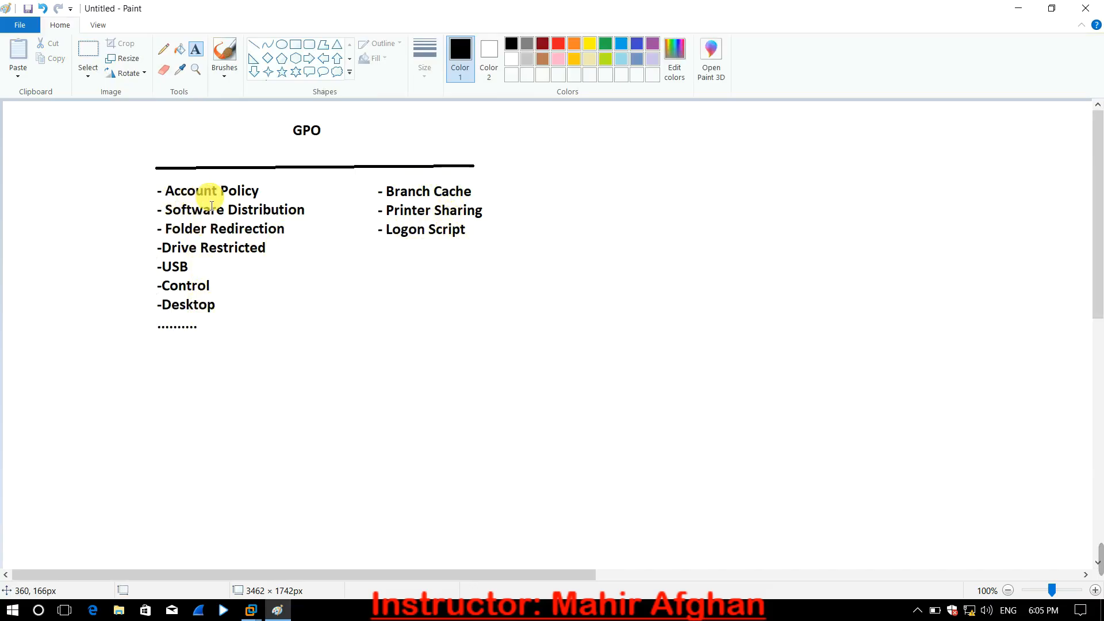
- Close the Paint drawing without saving it and switch to the server-2019 virtual machine in VMware Workstation
left_click(1091, 9)
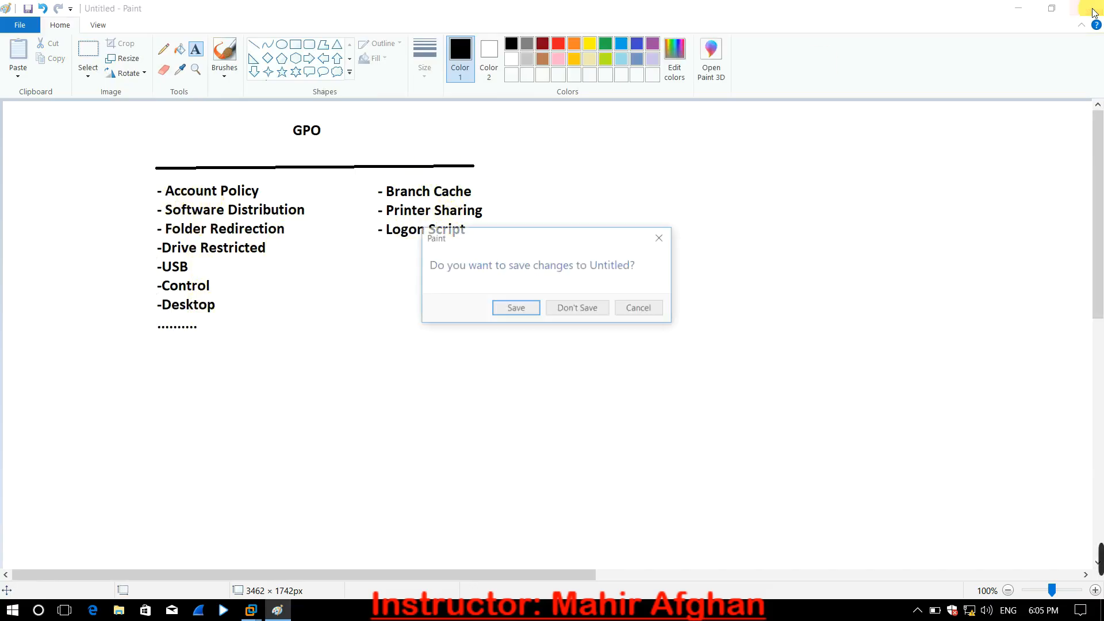
left_click(567, 311)
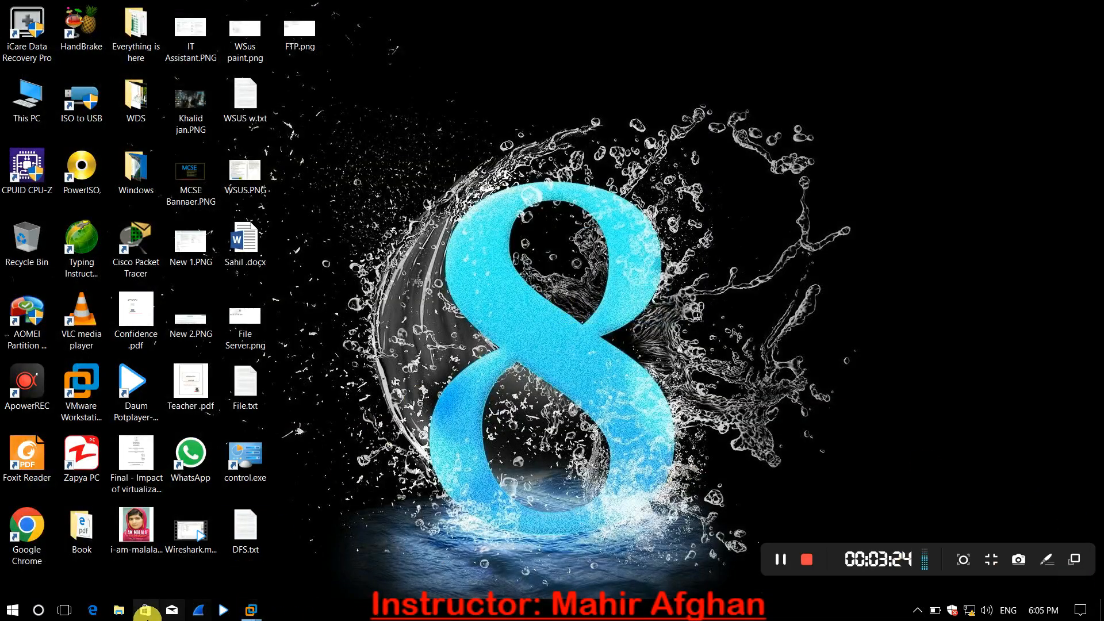
mouse_move(249, 607)
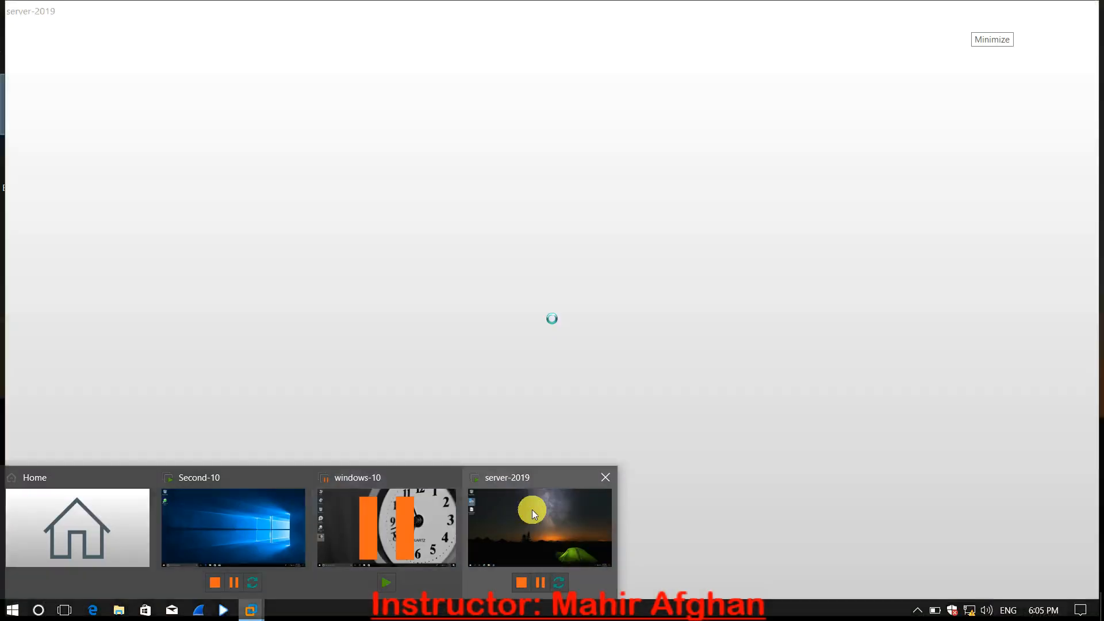
left_click(532, 509)
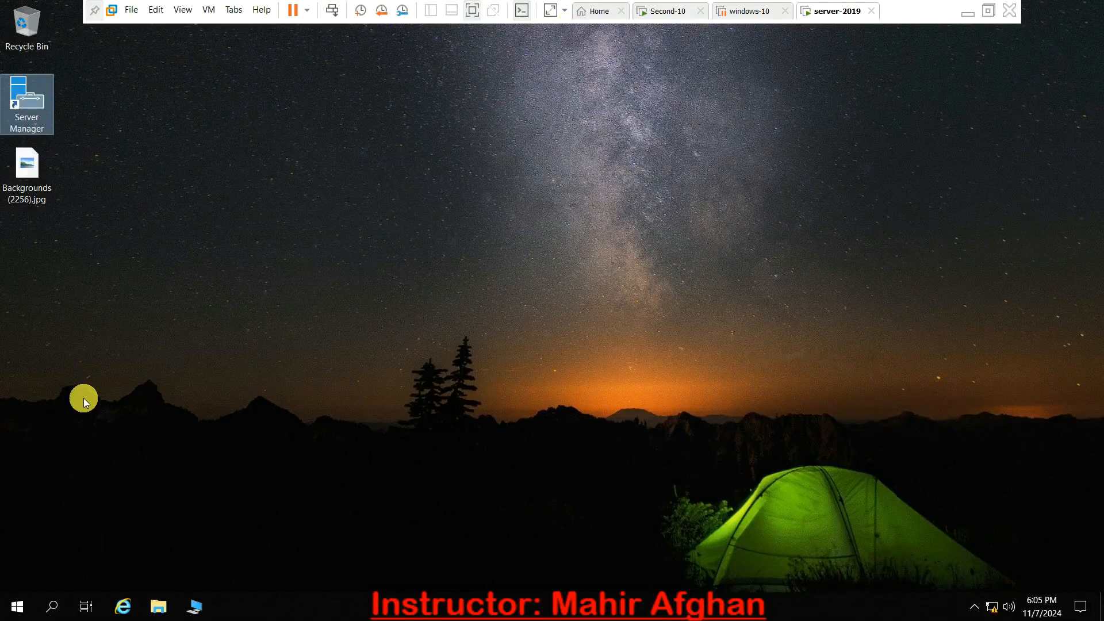
- Start Server Manager and open the Group Policy Management console from it
double_click(21, 118)
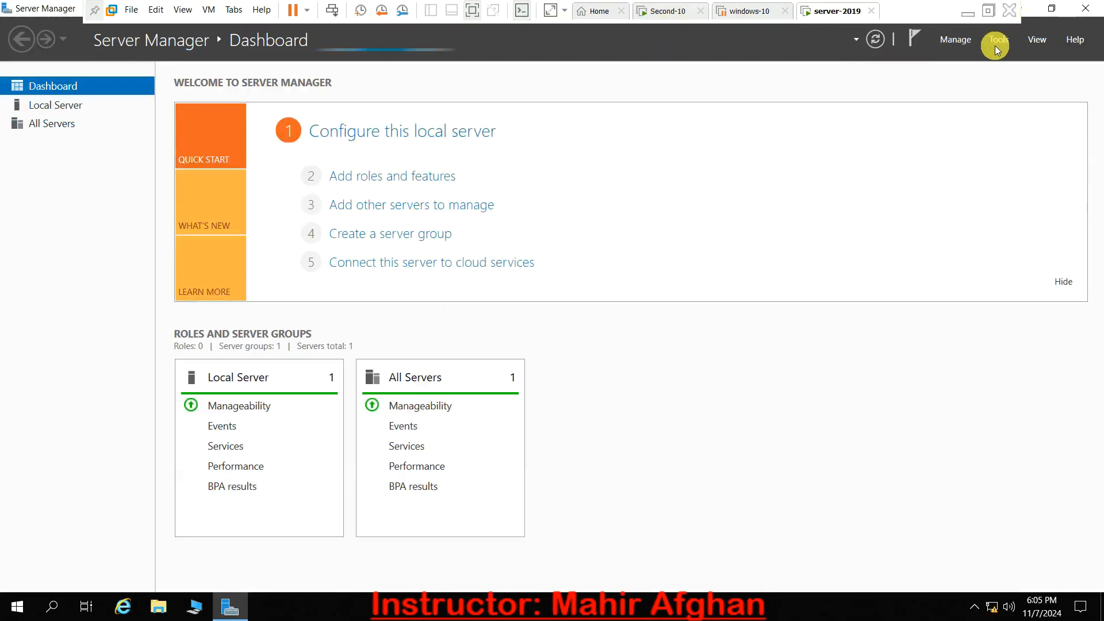
left_click(995, 42)
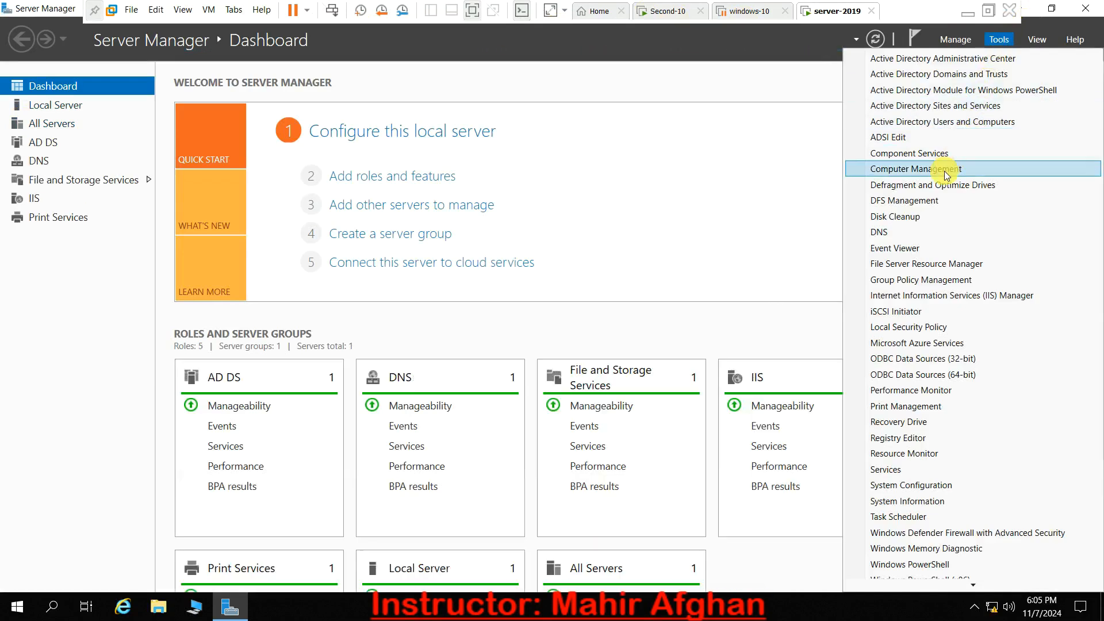
left_click(906, 275)
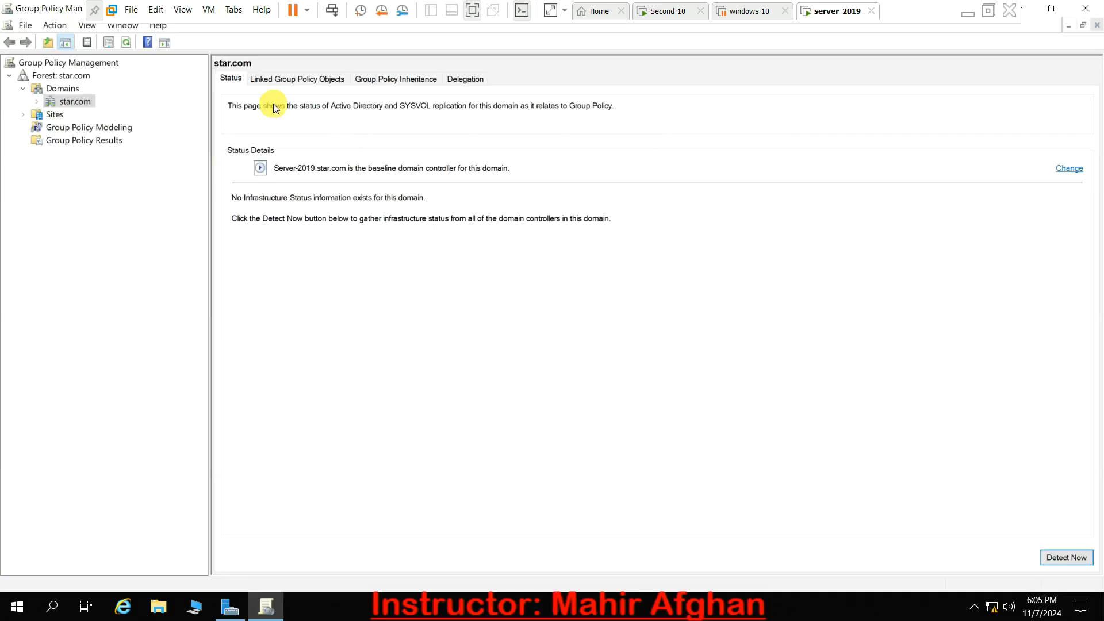
- Expand the star.com domain, then open its Default Domain Policy for editing in a maximized editor window
left_click(37, 103)
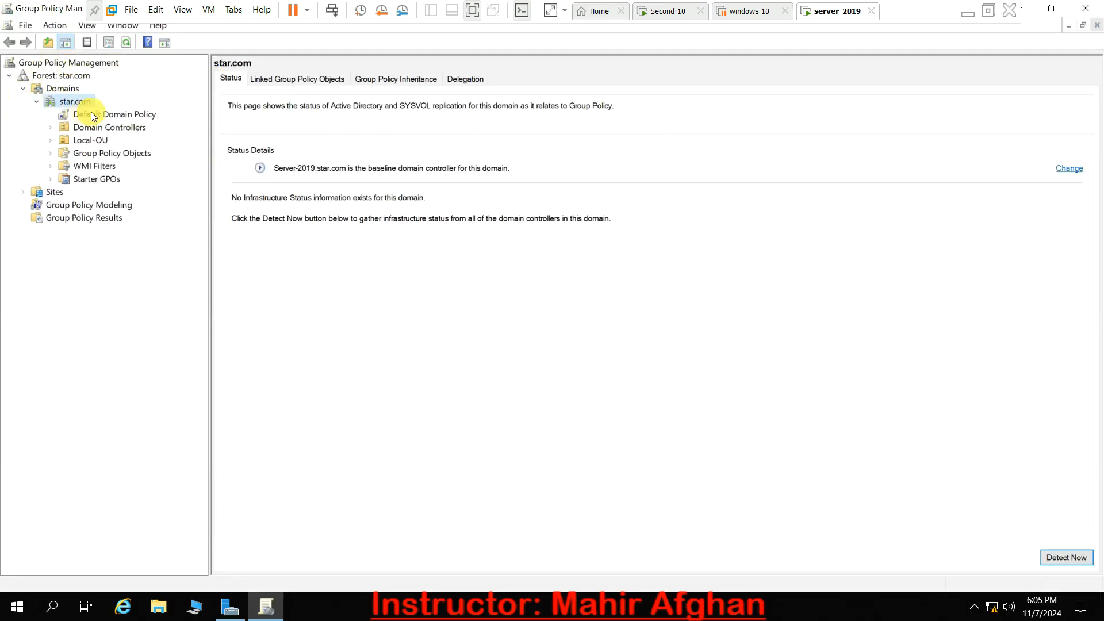
right_click(132, 119)
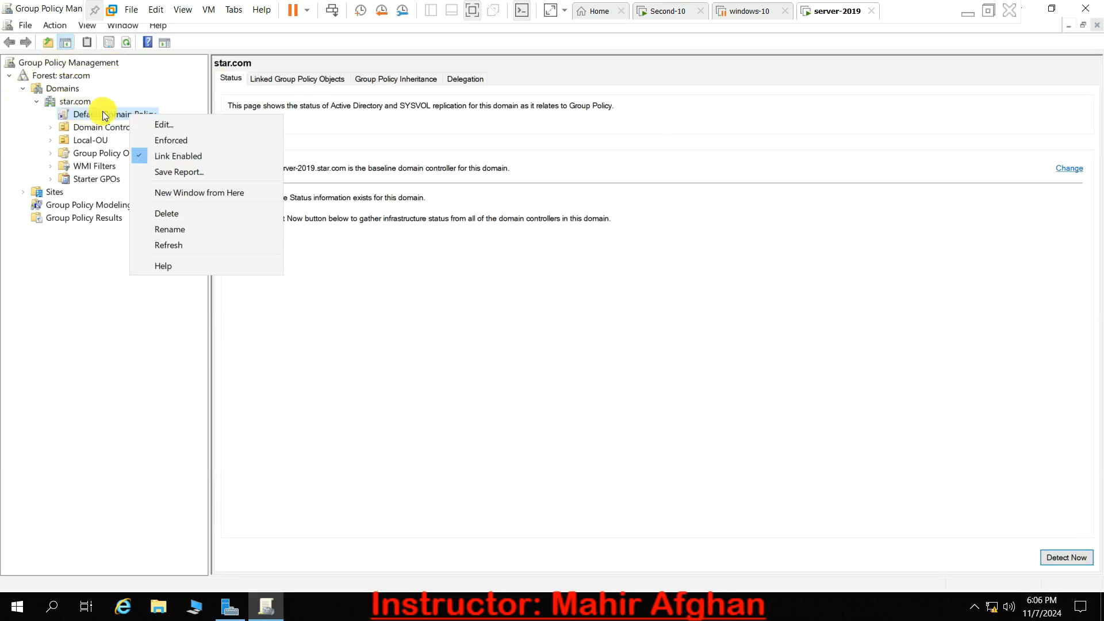
left_click(46, 125)
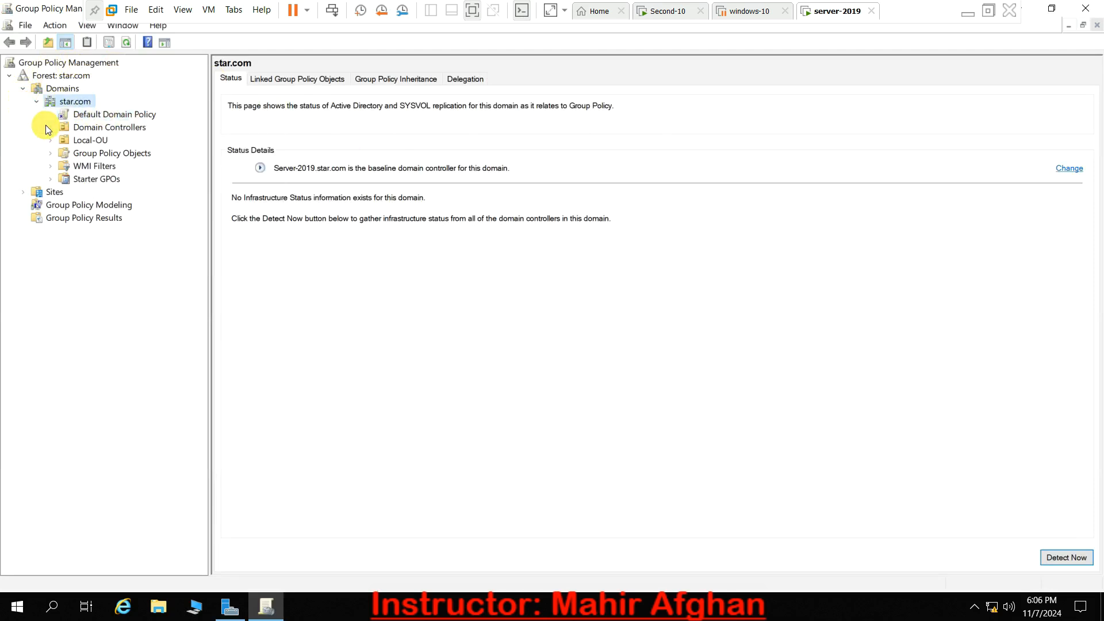
right_click(102, 118)
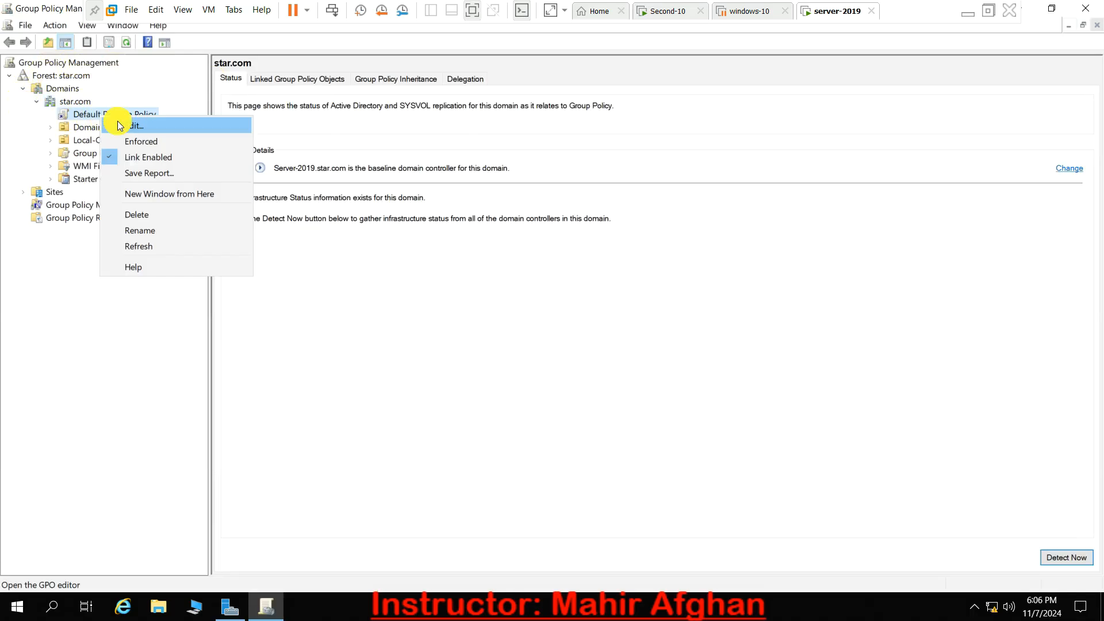
left_click(119, 125)
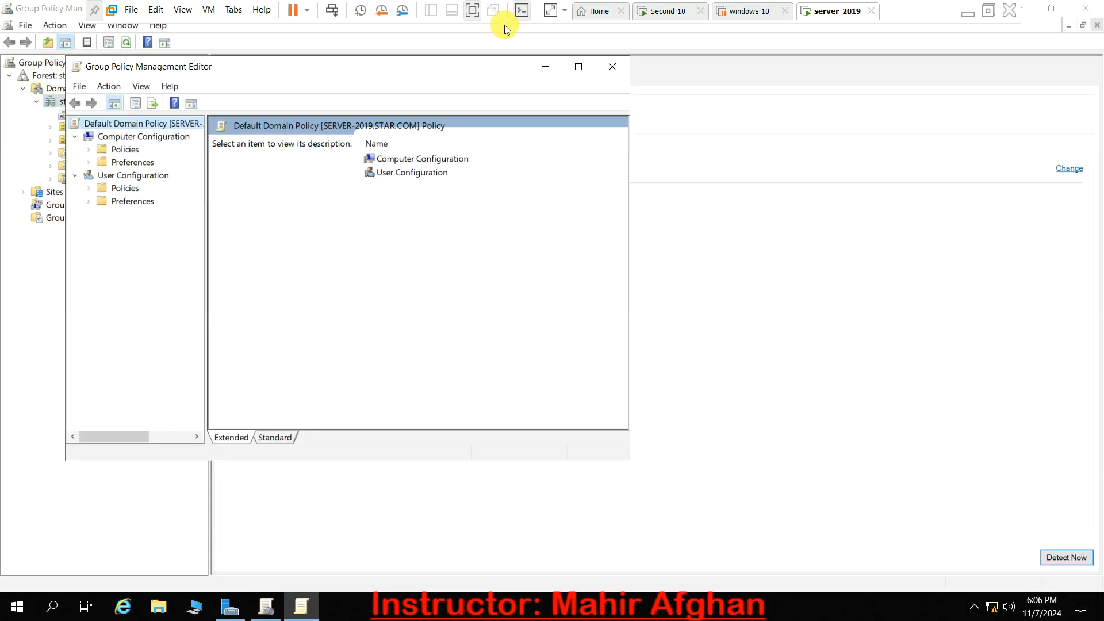
left_click(579, 67)
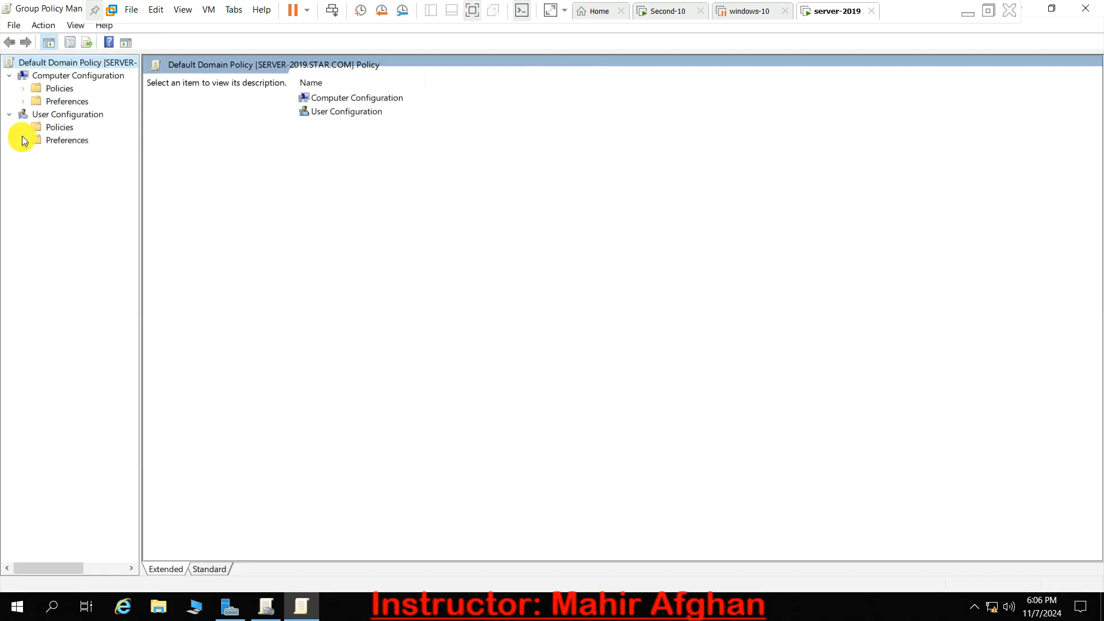
- Examine the Computer Configuration policies, viewing the Network administrative templates and the Startup/Shutdown scripts under Windows Settings
left_click(23, 89)
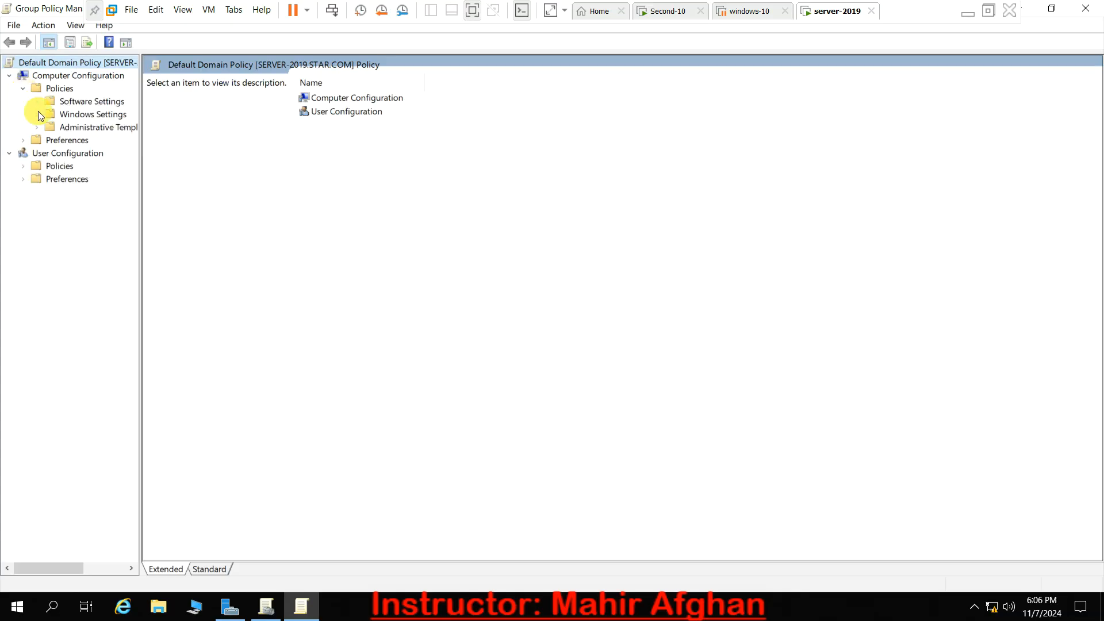
left_click(38, 126)
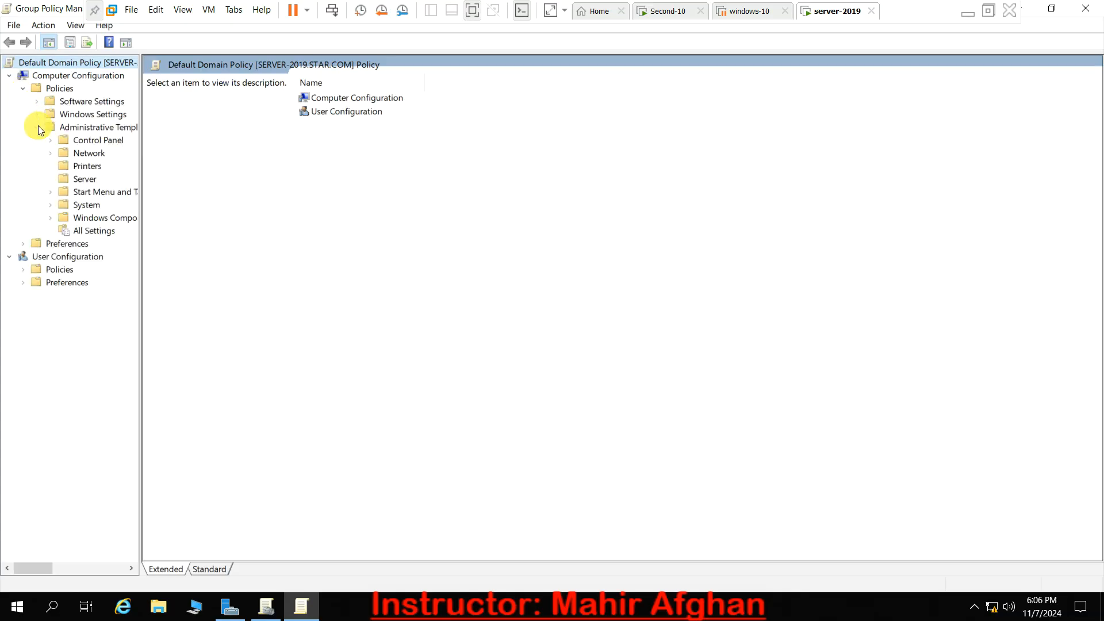
left_click(81, 148)
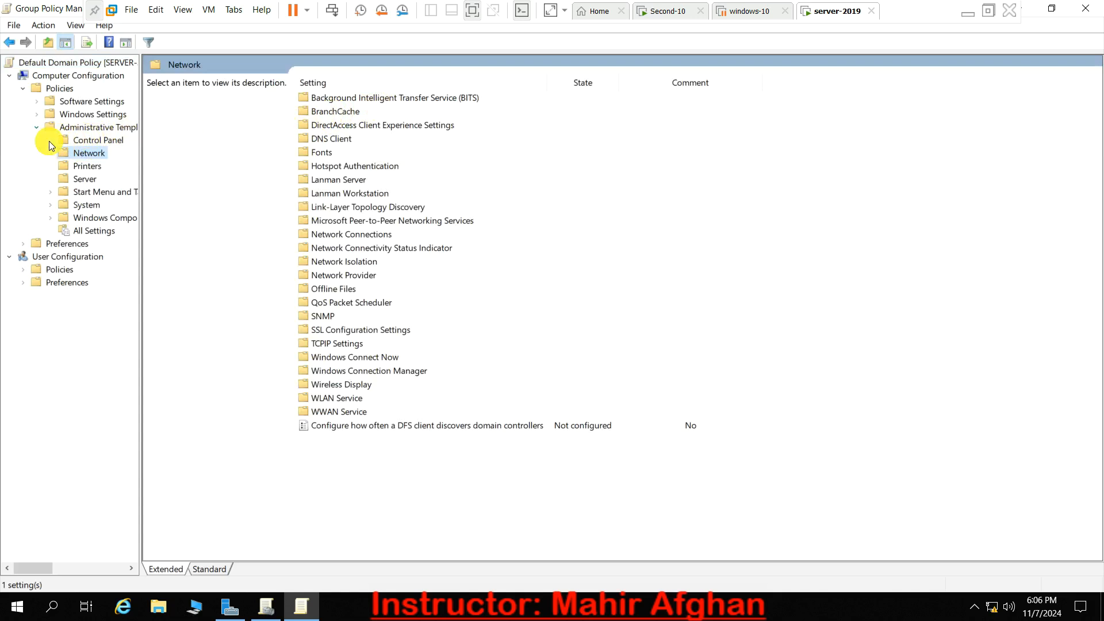
left_click(36, 113)
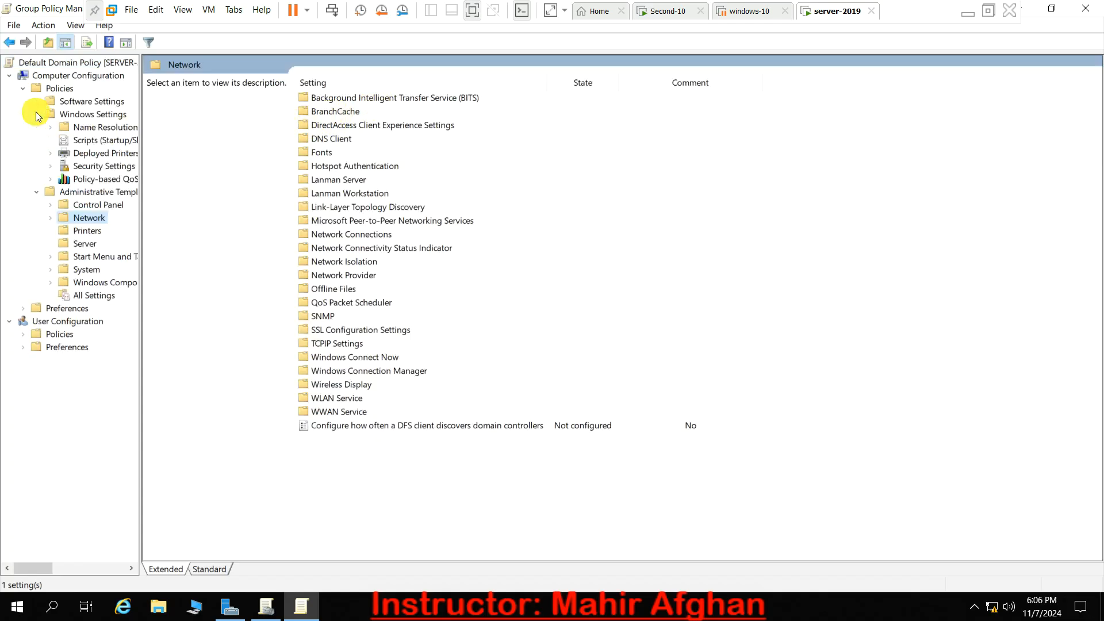
left_click(96, 142)
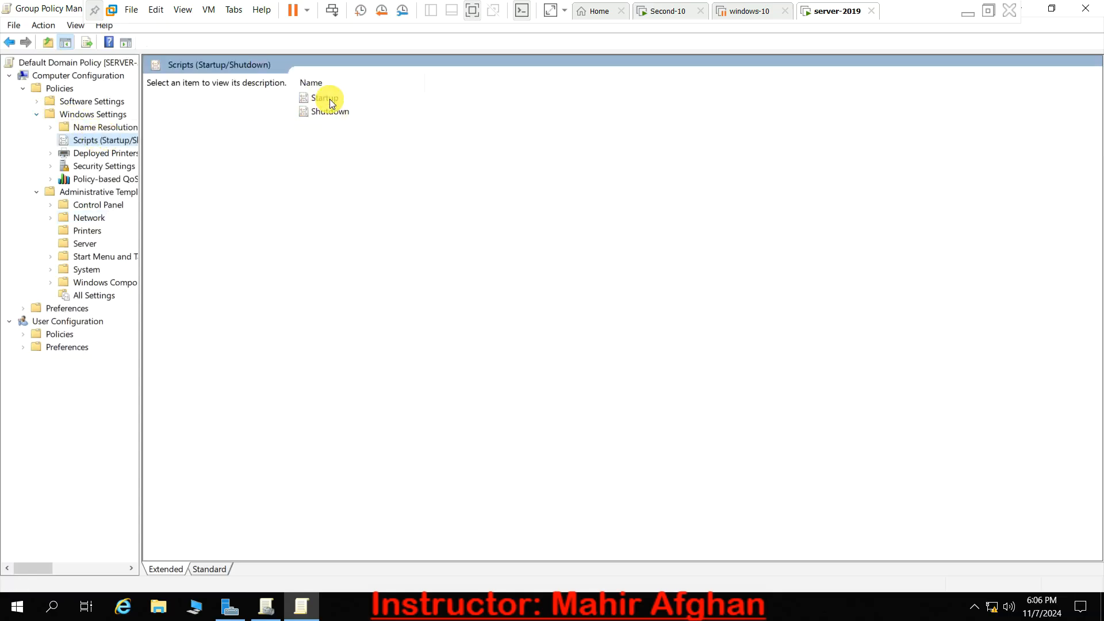
- Examine the User Configuration policies by expanding Administrative Templates and Windows Settings, and collapse Windows Settings again
left_click(23, 337)
left_click(36, 375)
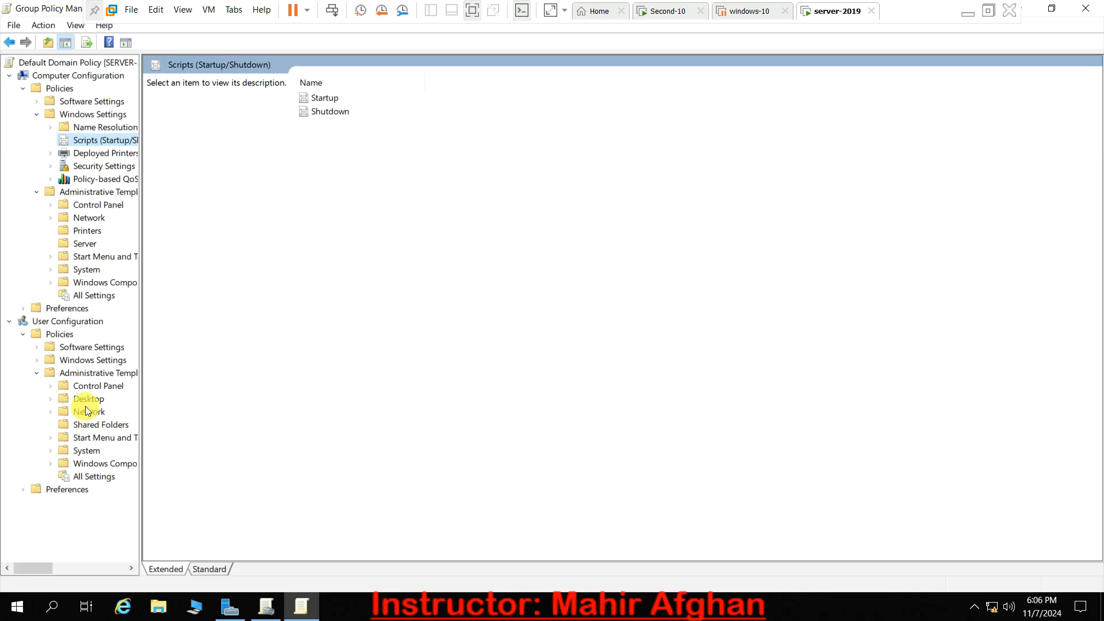
left_click(37, 360)
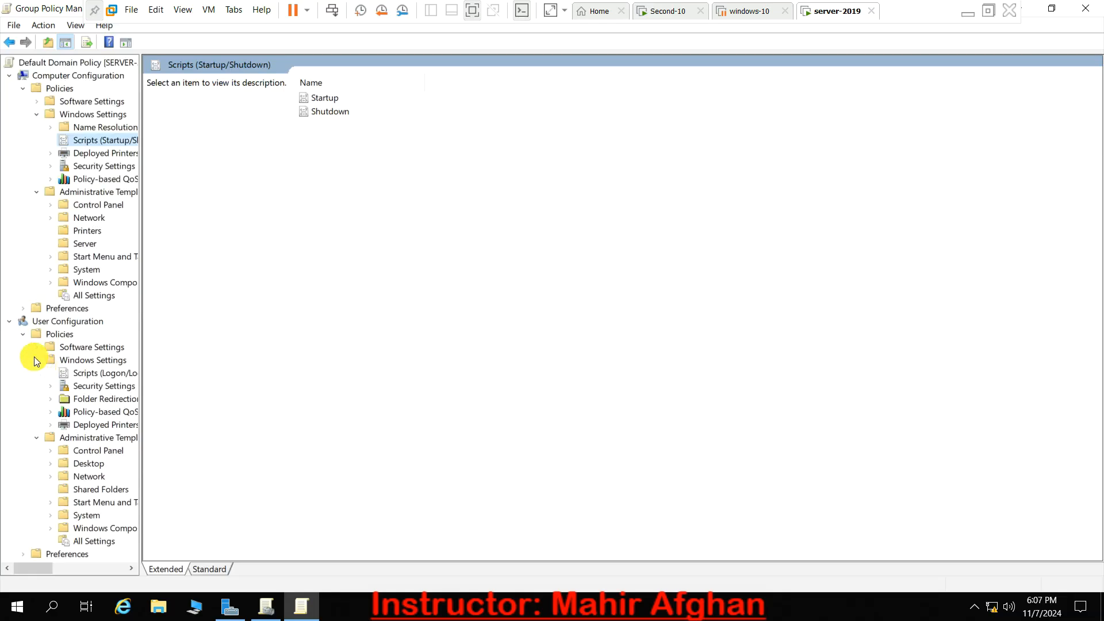
left_click(34, 358)
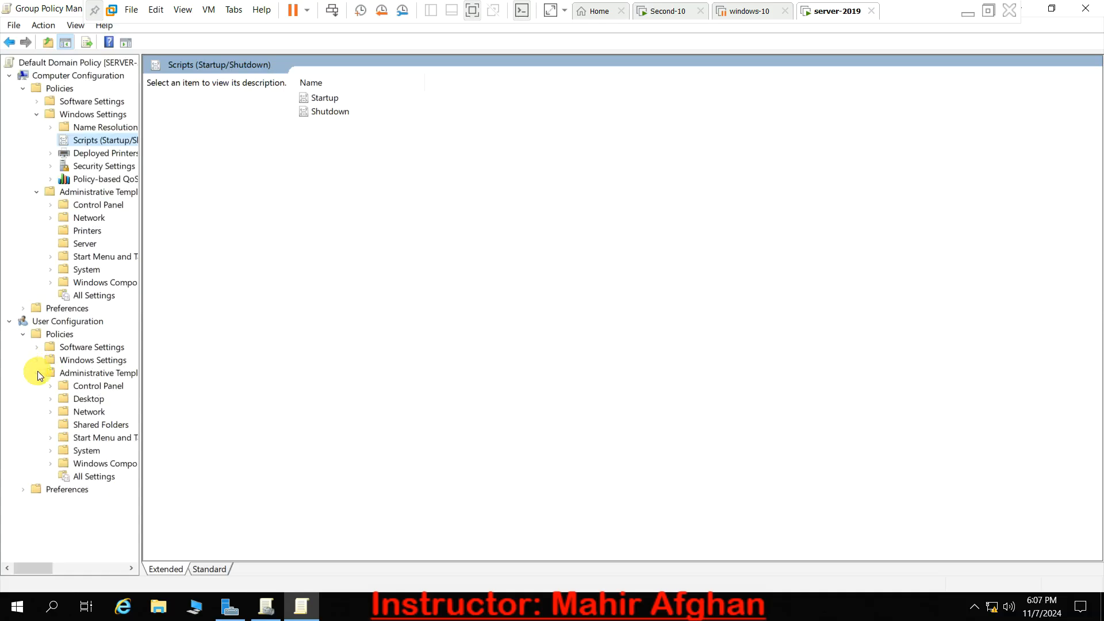
- Examine the new-item choices for Printers under the User Configuration preferences' Control Panel Settings and close the policy editor
left_click(23, 489)
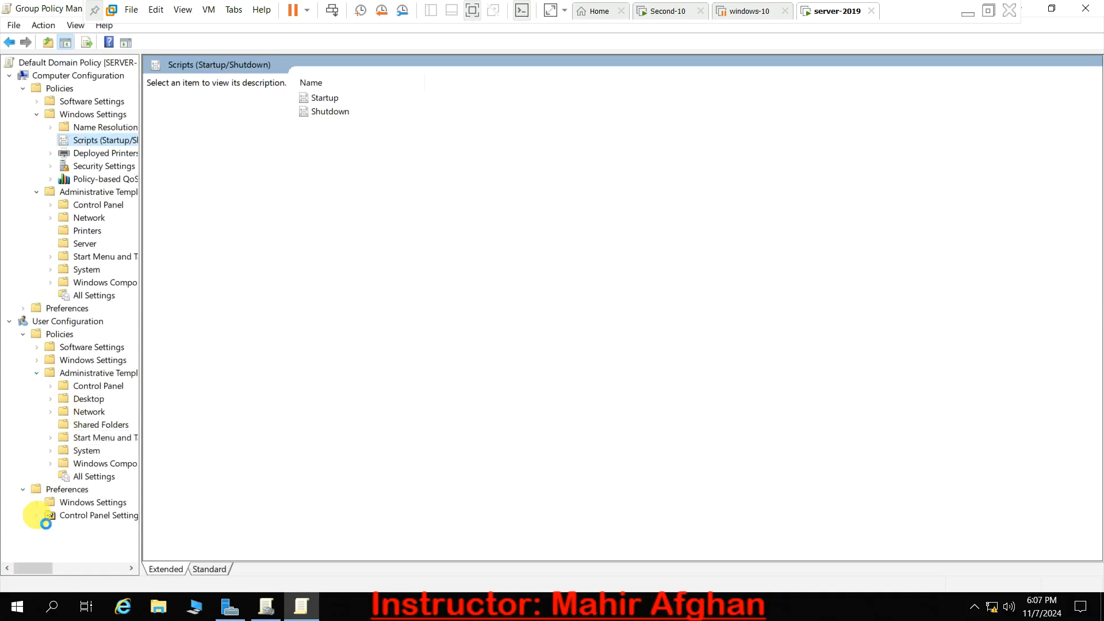
left_click(37, 515)
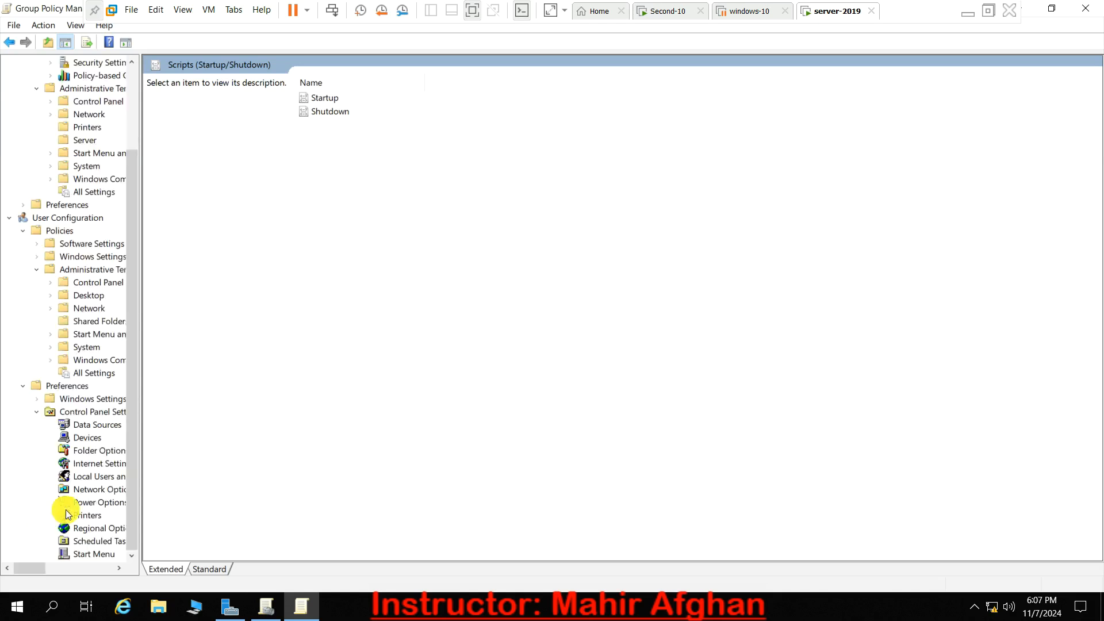
left_click(67, 514)
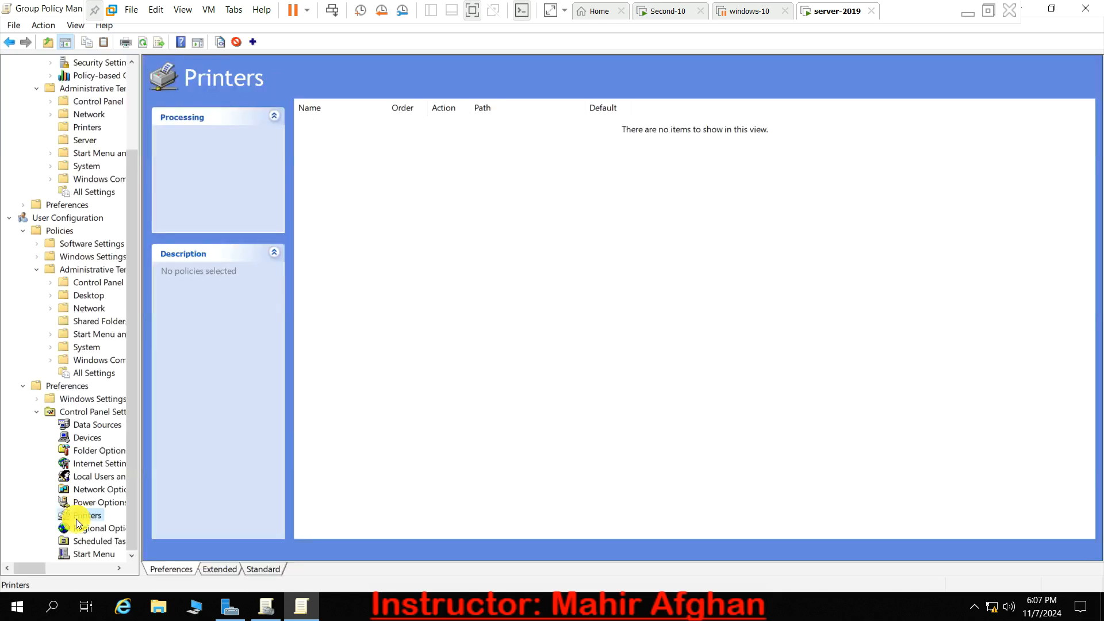
right_click(81, 516)
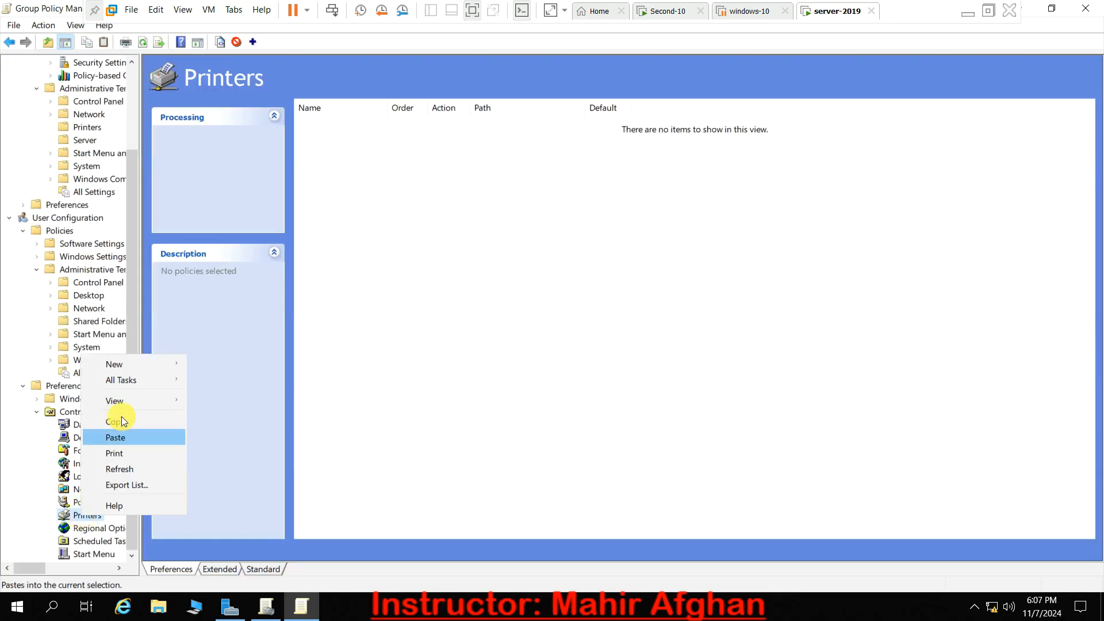
mouse_move(138, 364)
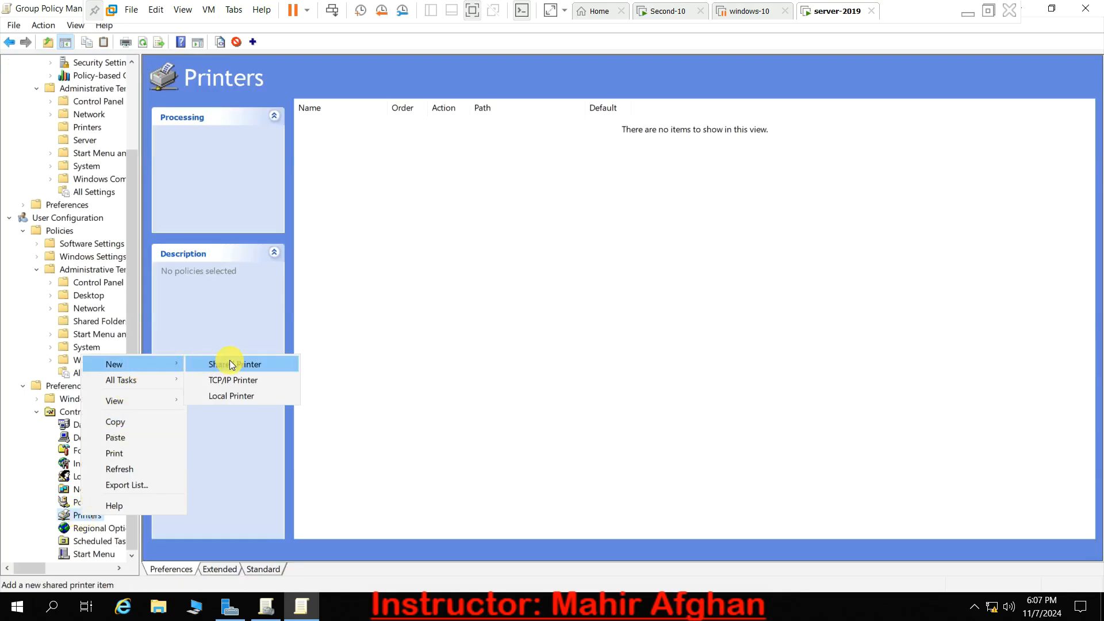
left_click(1086, 8)
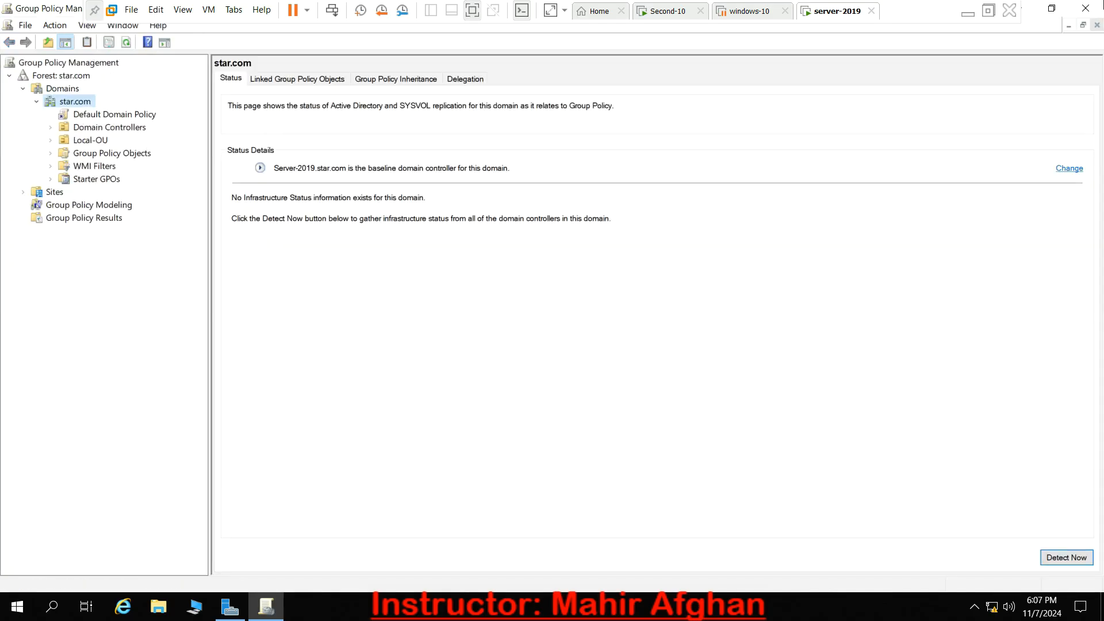
- Select the Default Domain Policy link under star.com, acknowledge the link notice and reopen the policy for editing in a maximized window
left_click(88, 116)
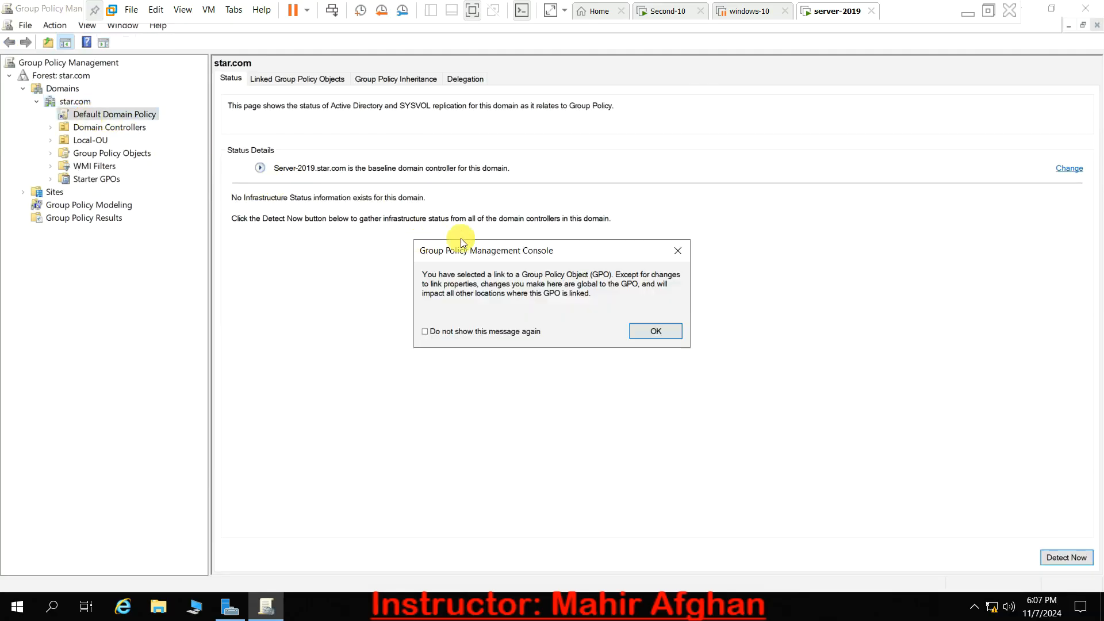
left_click(650, 326)
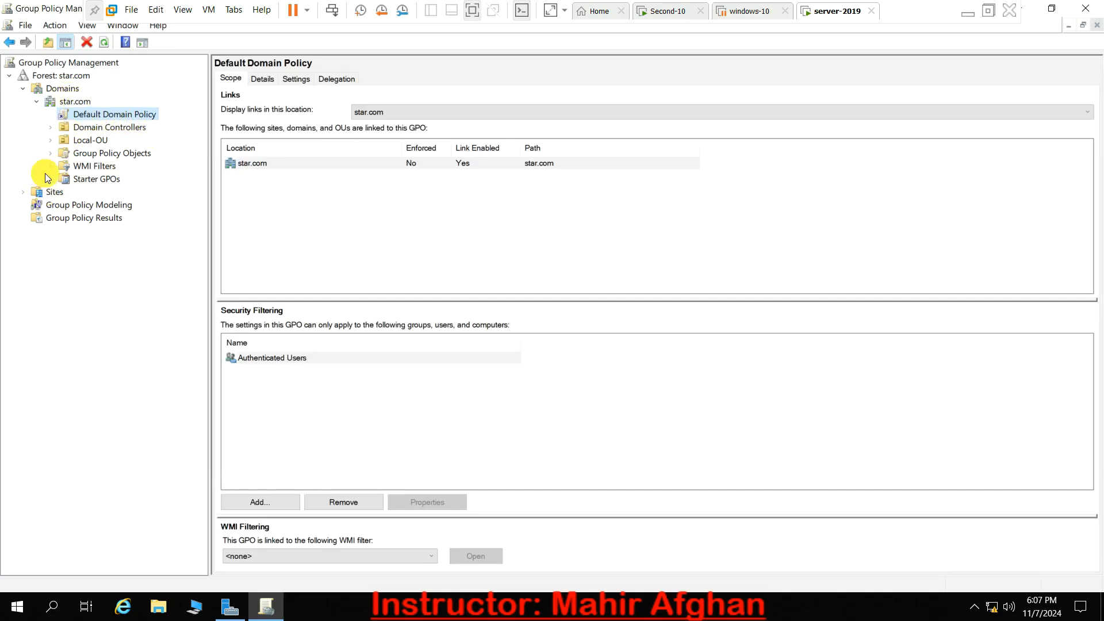
right_click(94, 116)
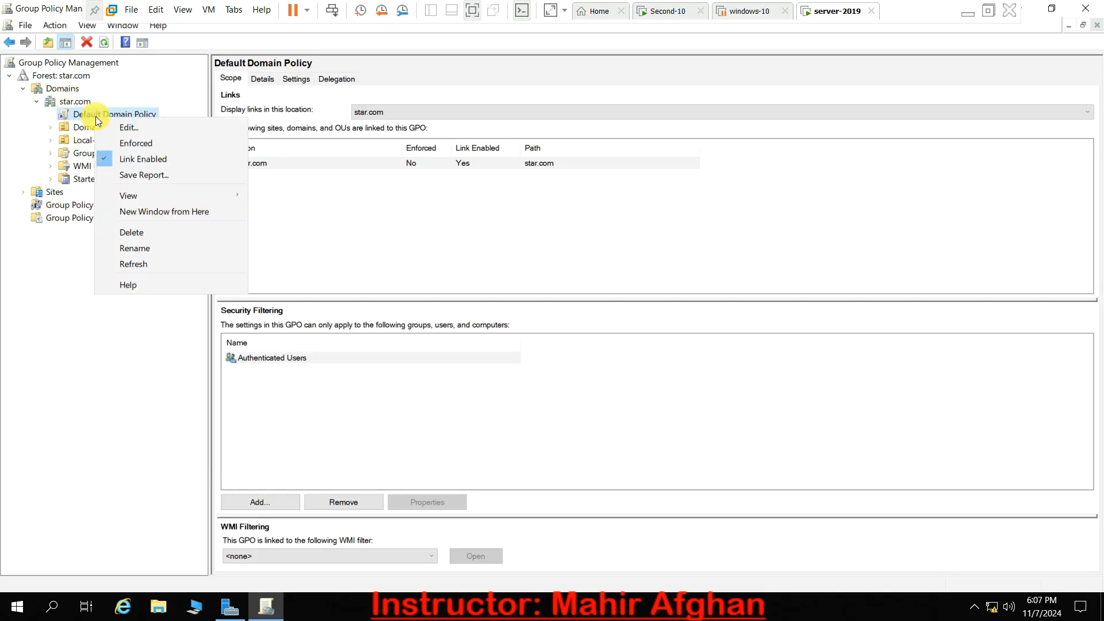
left_click(106, 125)
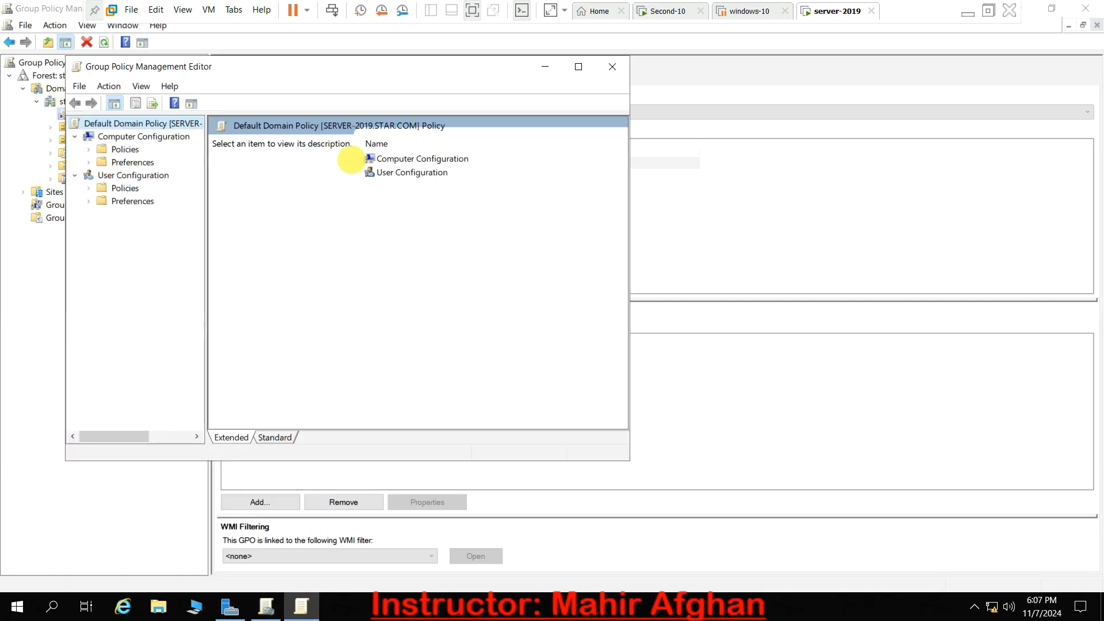
left_click(582, 67)
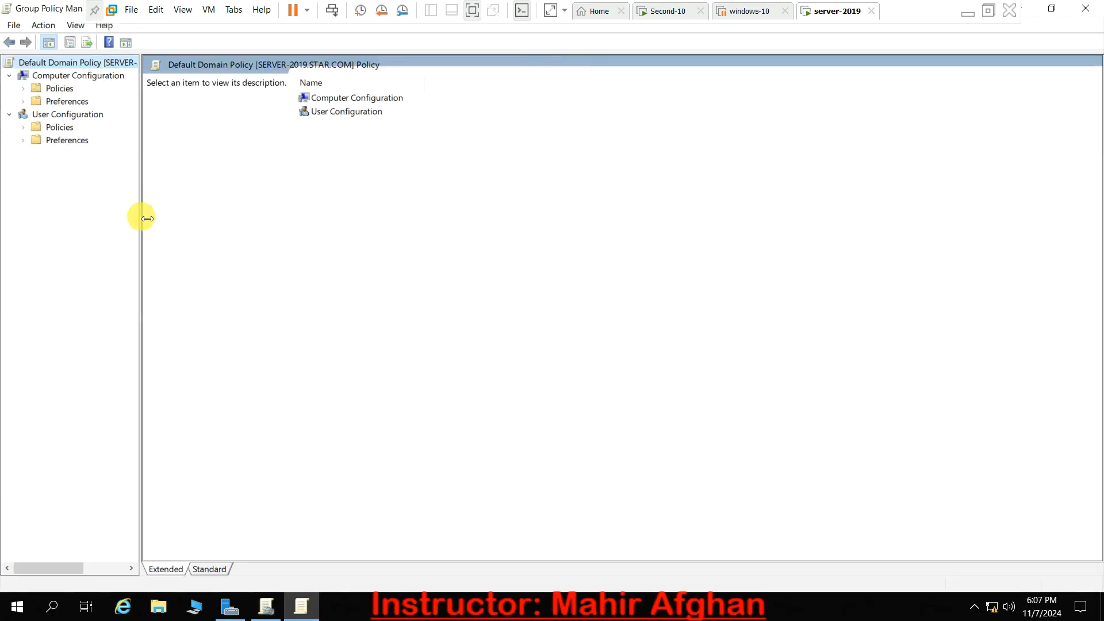
left_click_drag(141, 217, 143, 217)
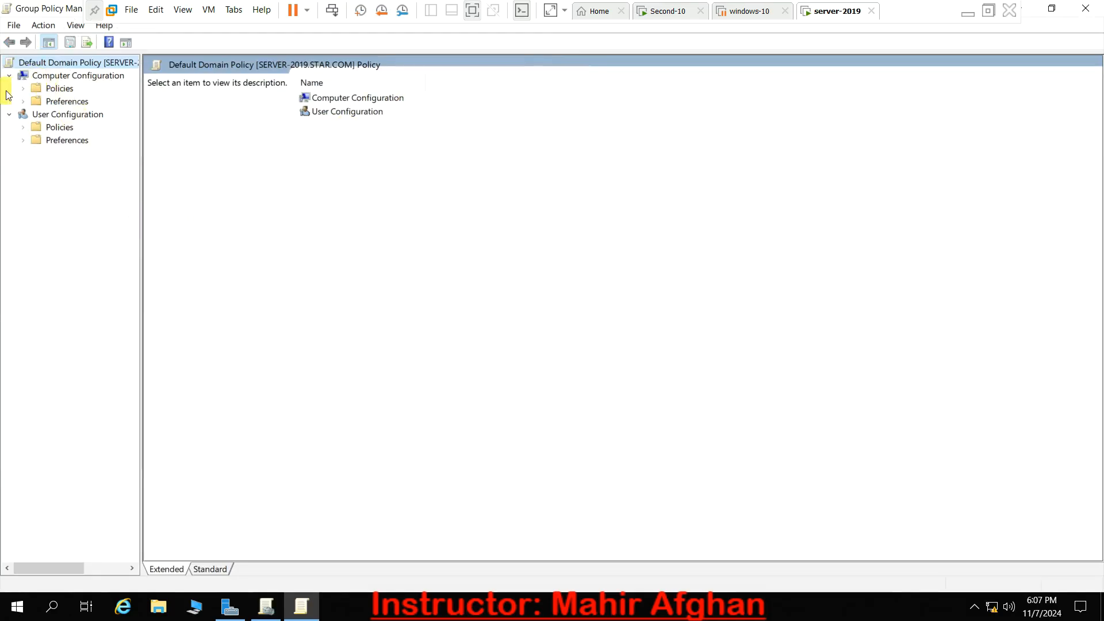
- Open the Account Lockout Policy in the Account Policies of Security Settings, within the Computer Configuration policies' Windows Settings
left_click(25, 89)
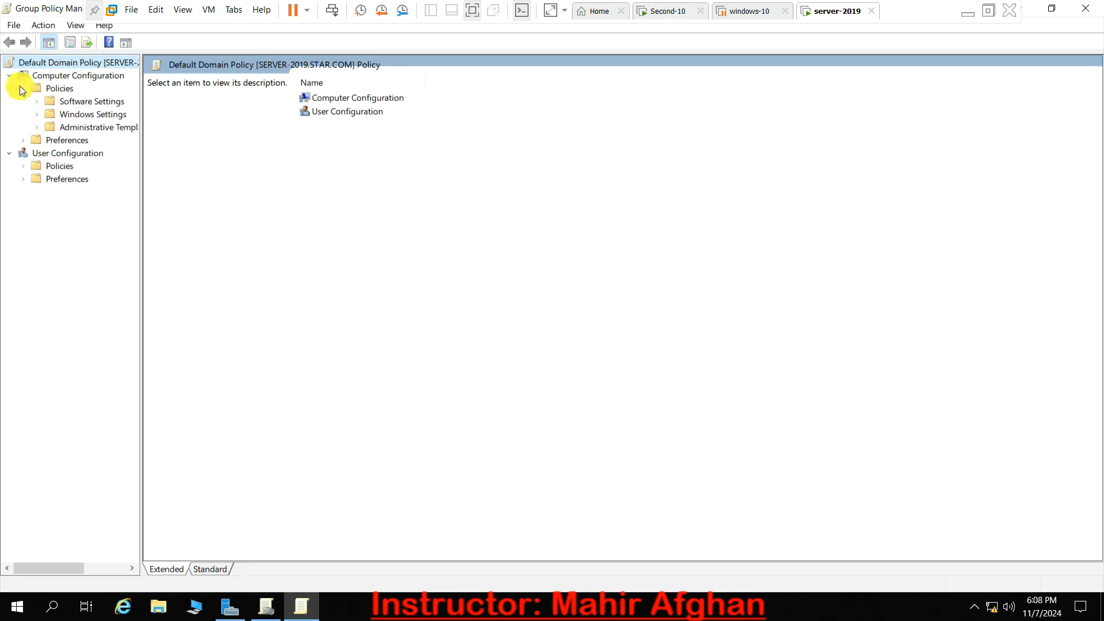
left_click(39, 114)
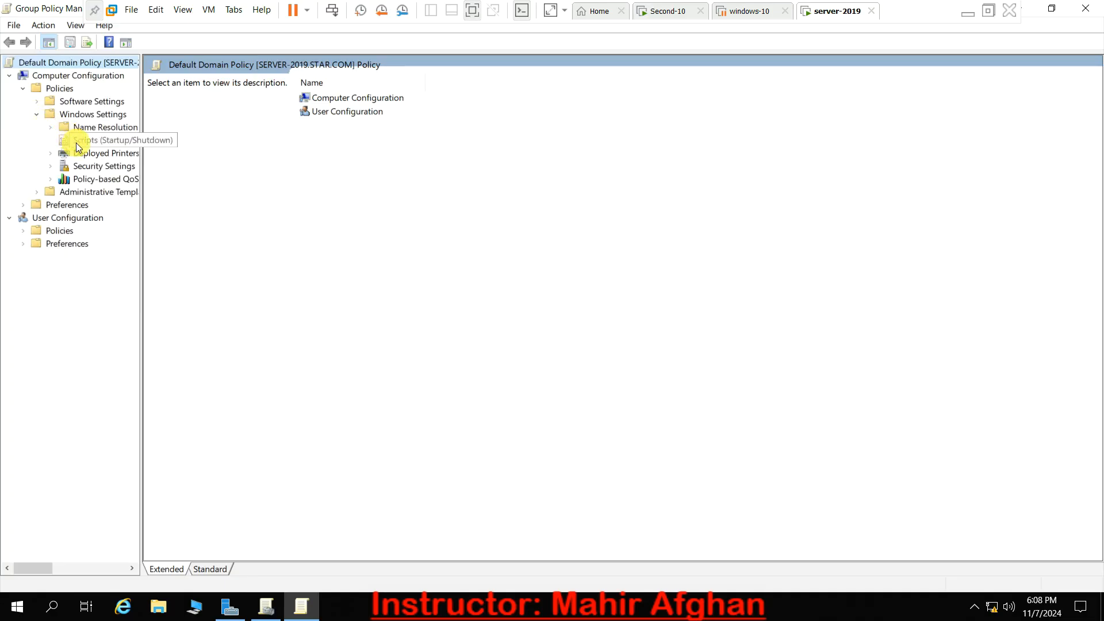
left_click(78, 165)
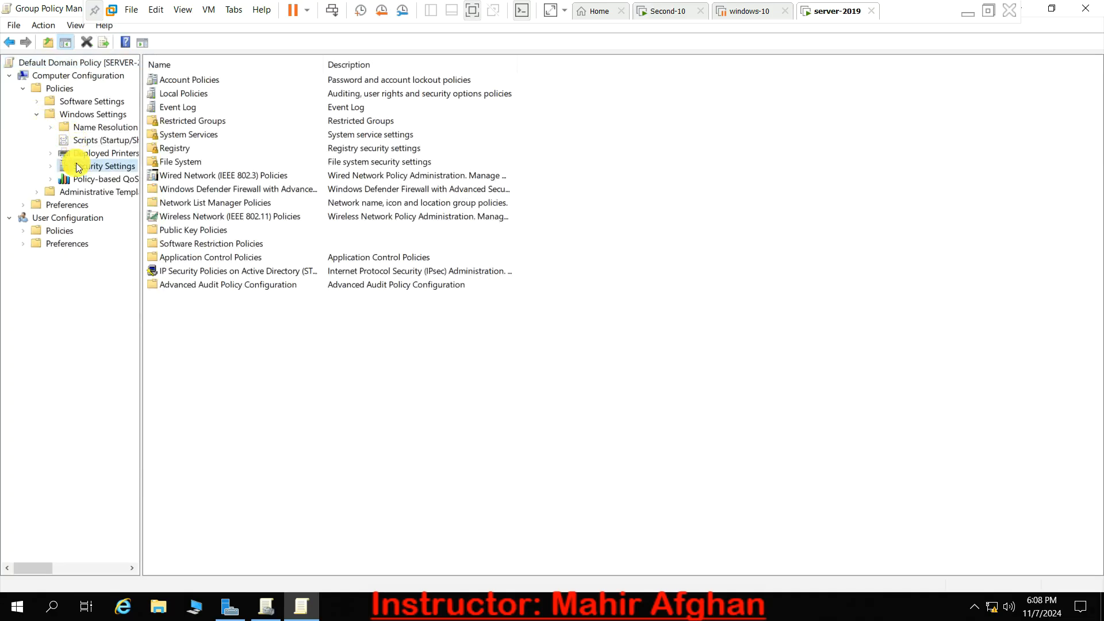
double_click(198, 74)
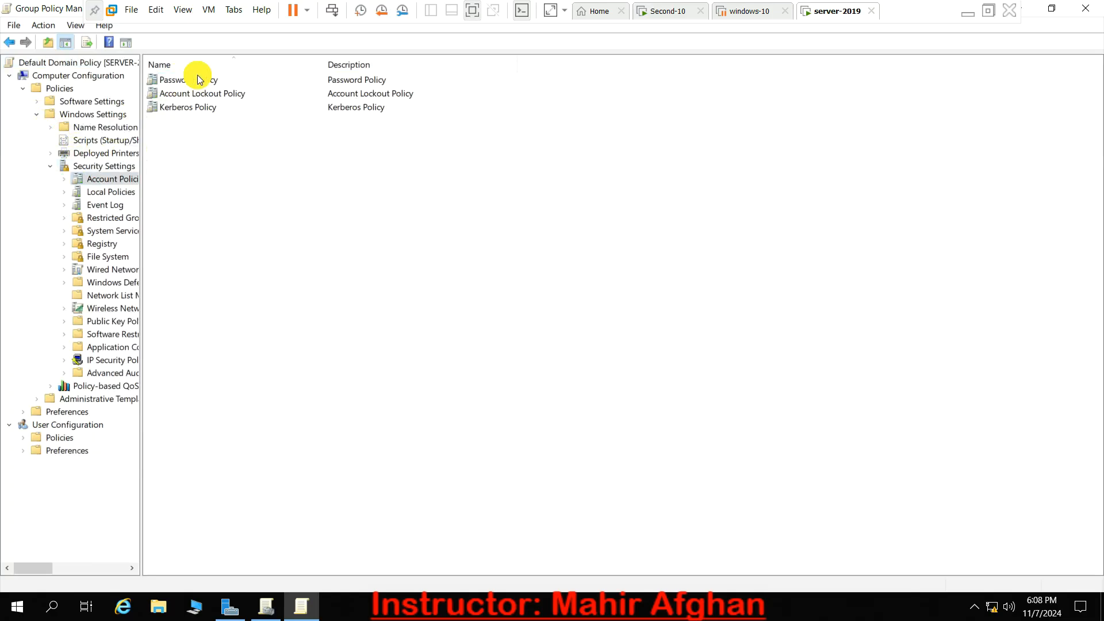
double_click(227, 93)
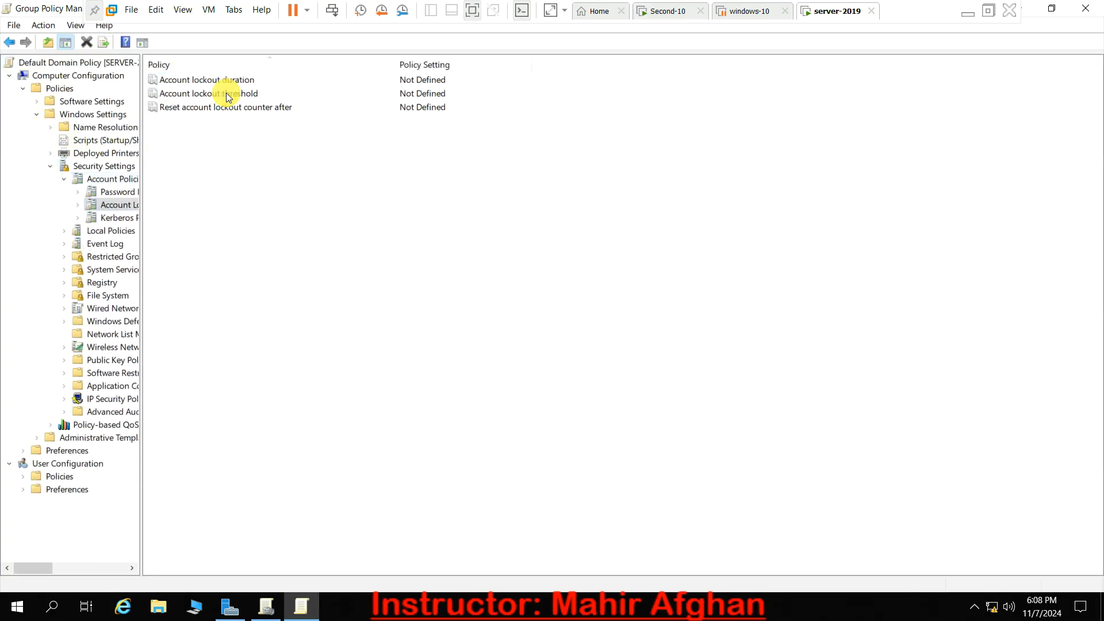
- Define the Account lockout duration as 1 minute and accept the suggested values for the lockout threshold and counter reset
double_click(310, 82)
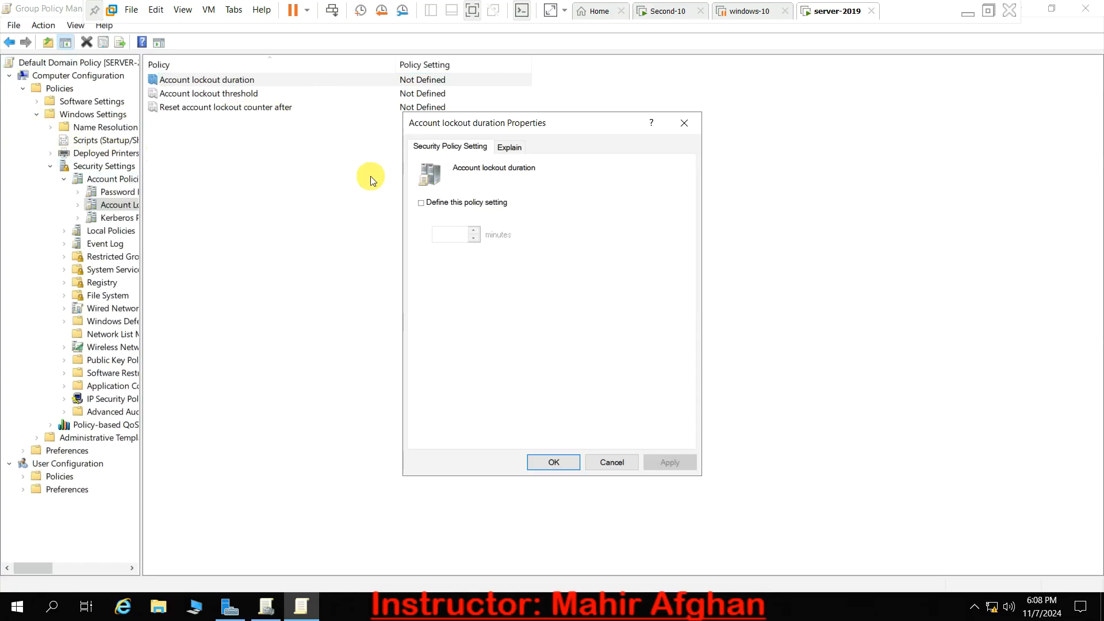
left_click(422, 203)
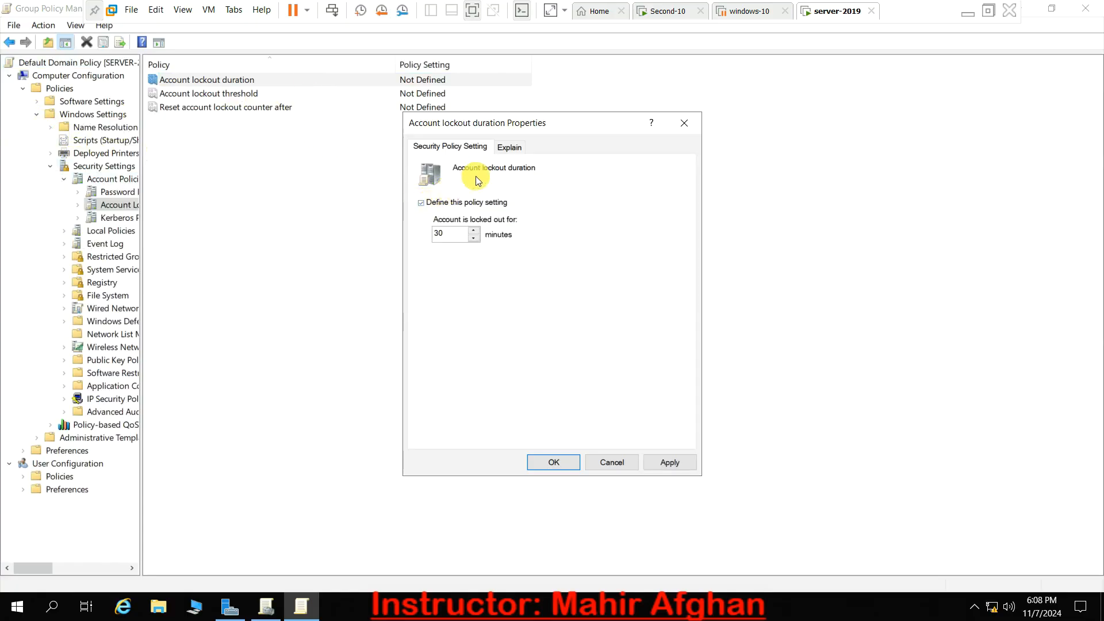
left_click(463, 232)
key("BackSpace")
key("BackSpace")
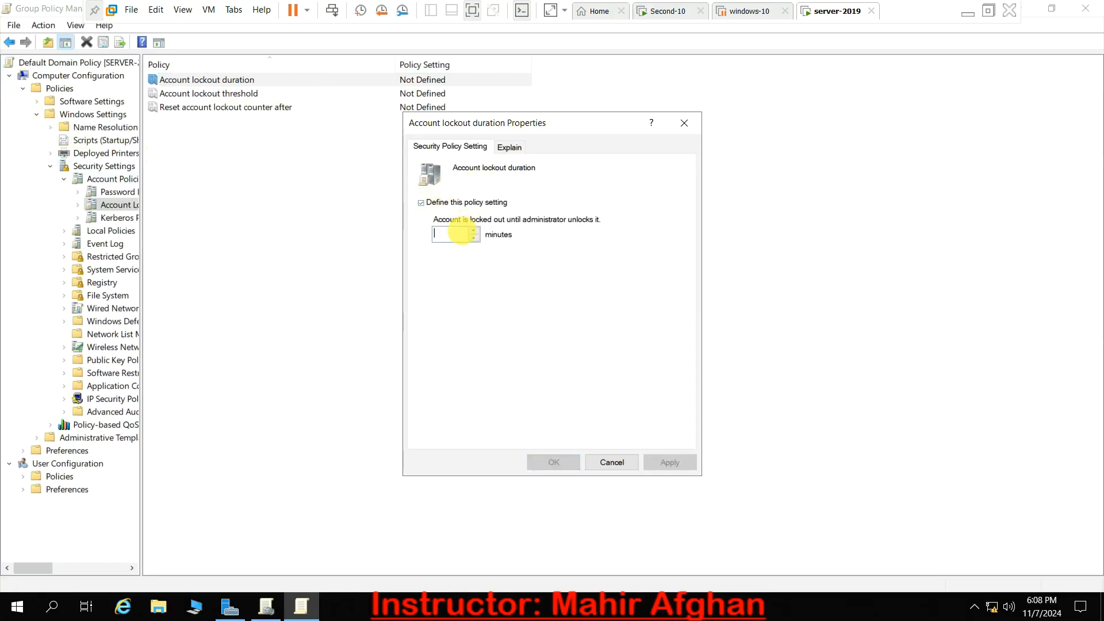
type("1")
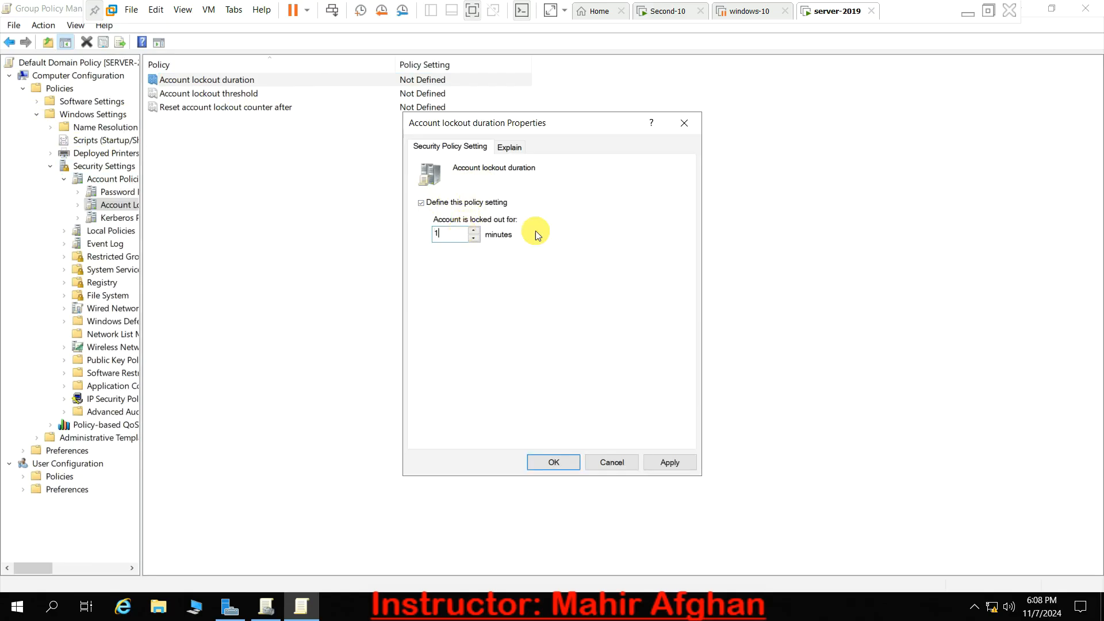
left_click(681, 467)
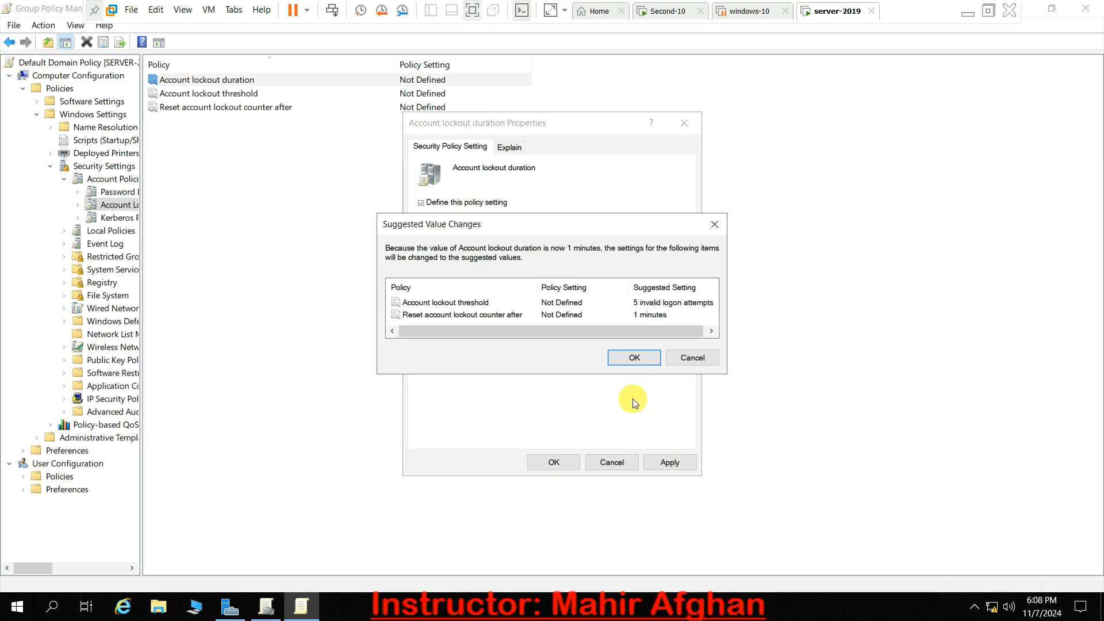
left_click(636, 356)
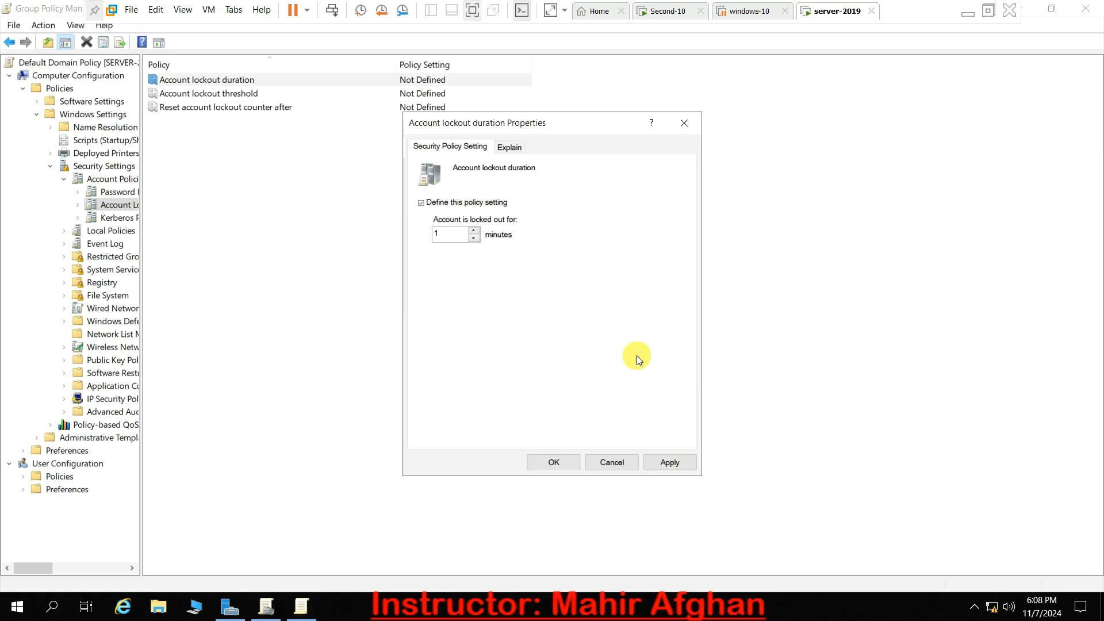
left_click(554, 467)
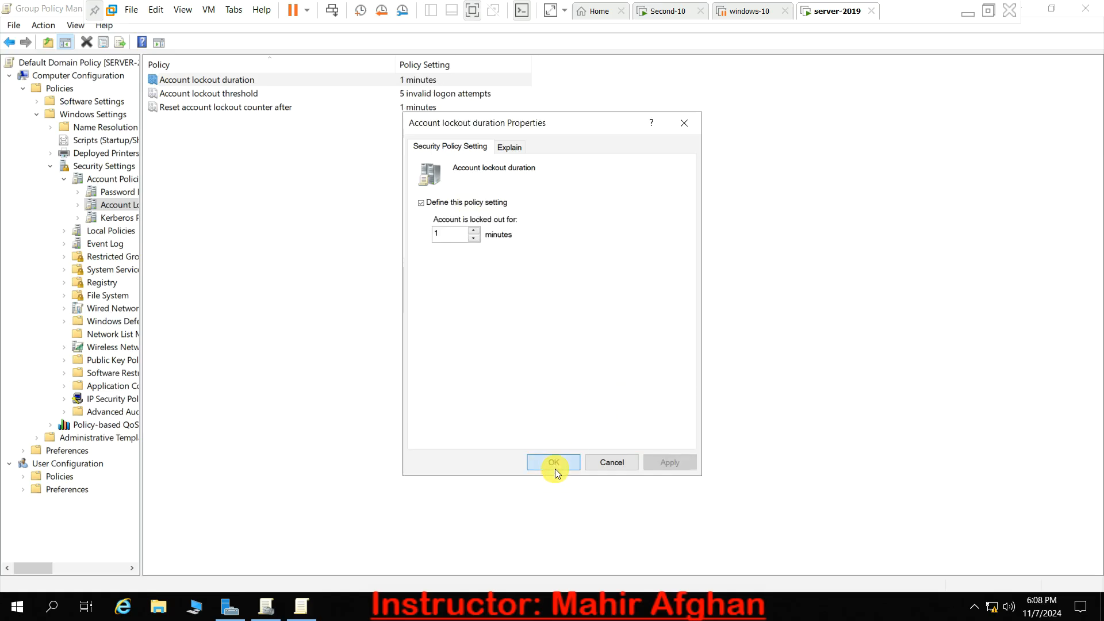
- Set the Account lockout threshold to 3 invalid logon attempts
left_click(413, 92)
right_click(412, 92)
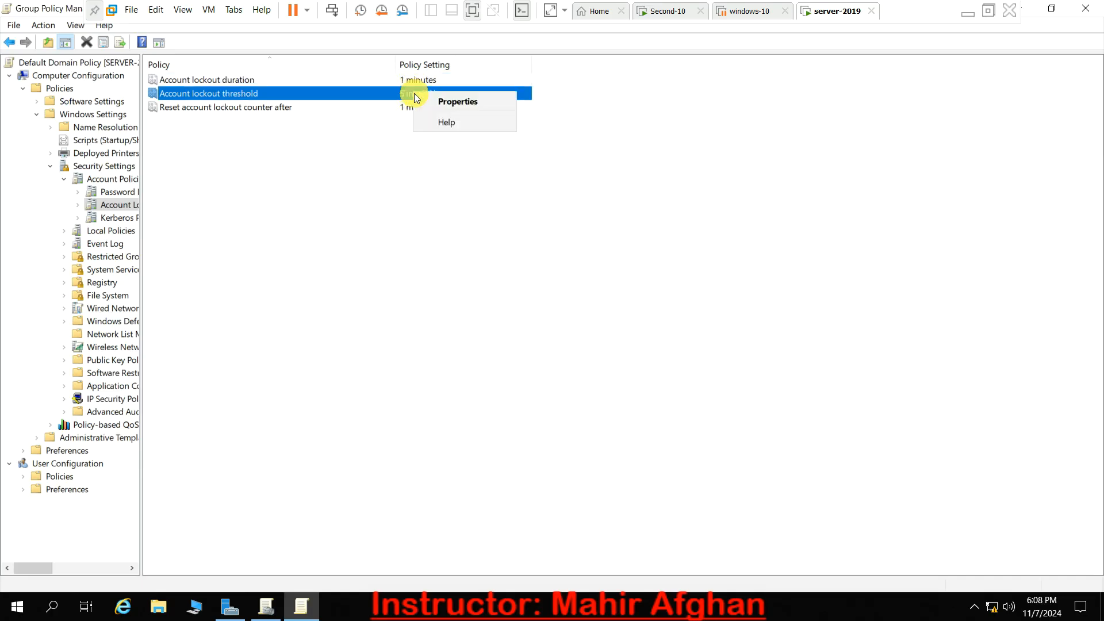
left_click(423, 100)
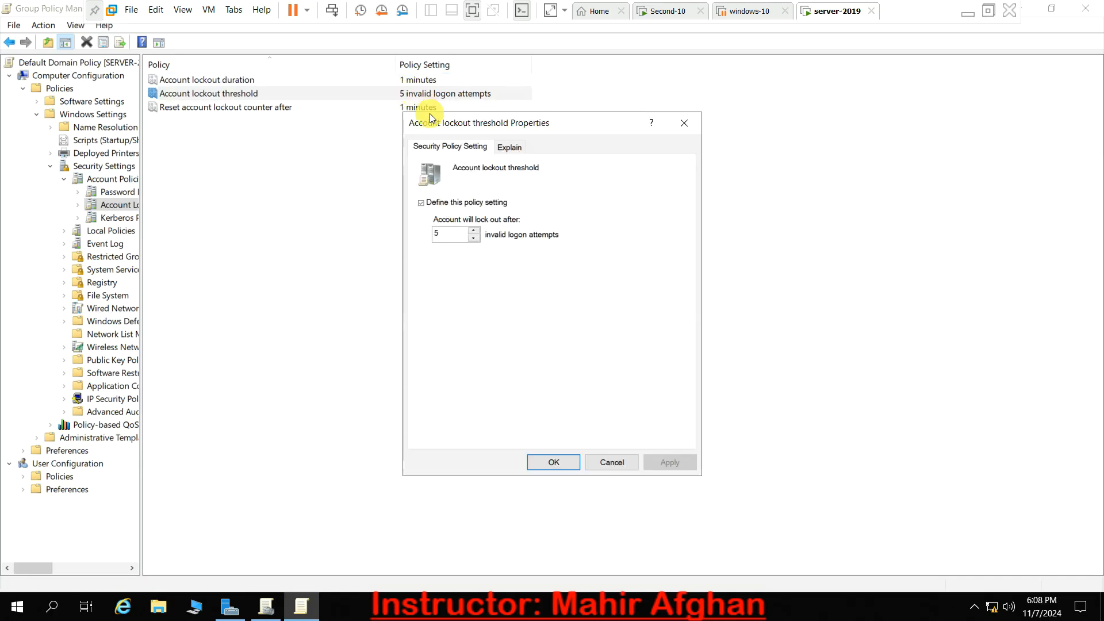
double_click(448, 233)
key("BackSpace")
type("3")
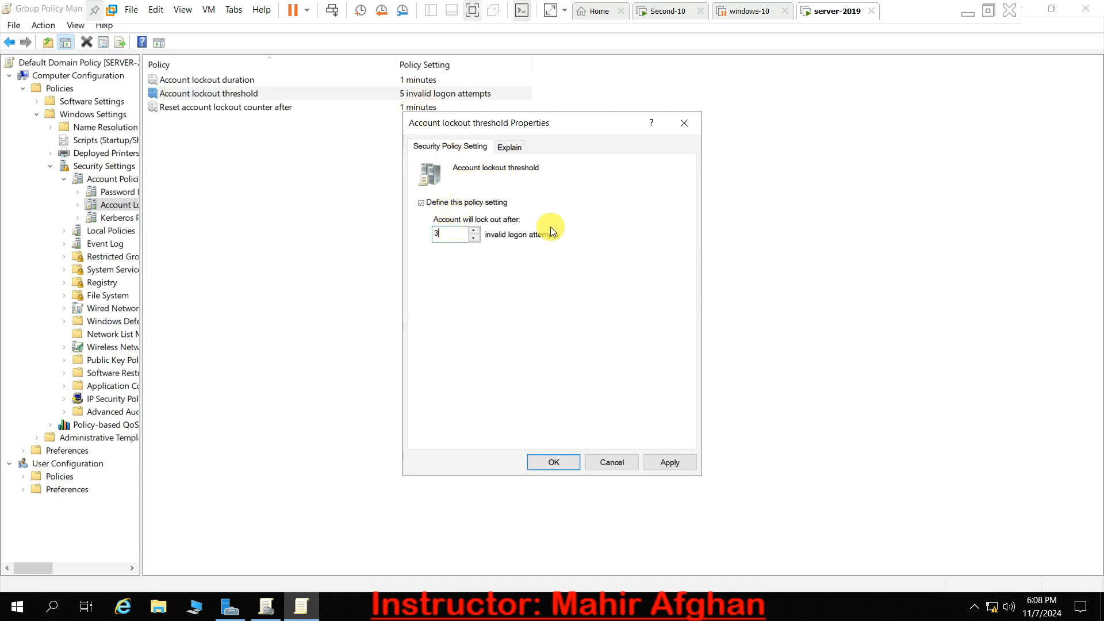
left_click(547, 463)
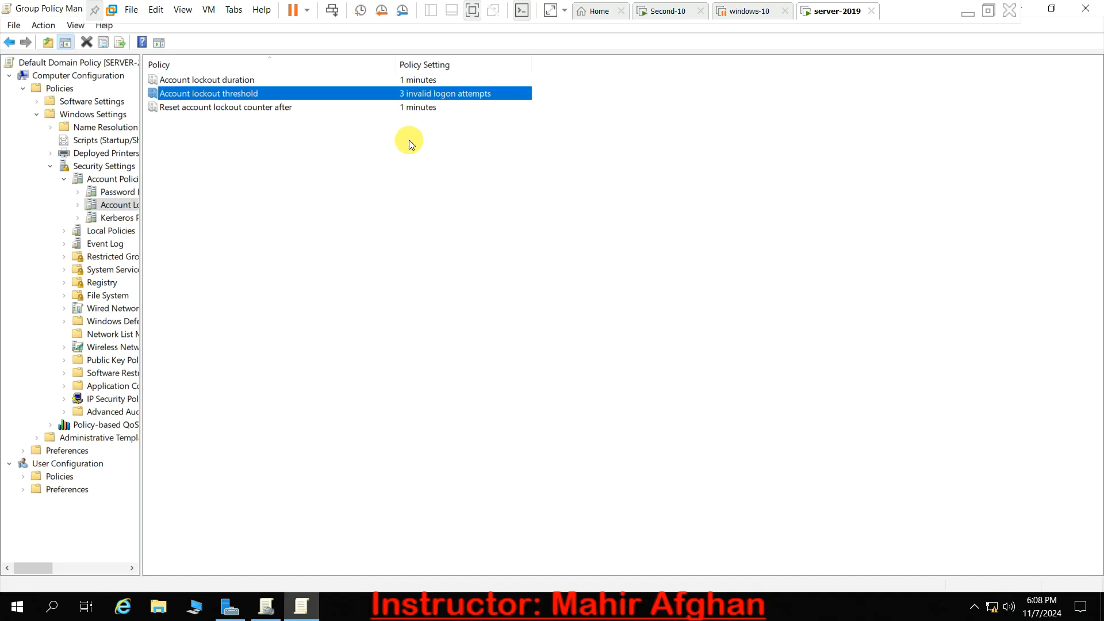
- Set the Account lockout duration to 10 minutes and go through the three lockout settings in the policy list
left_click(390, 107)
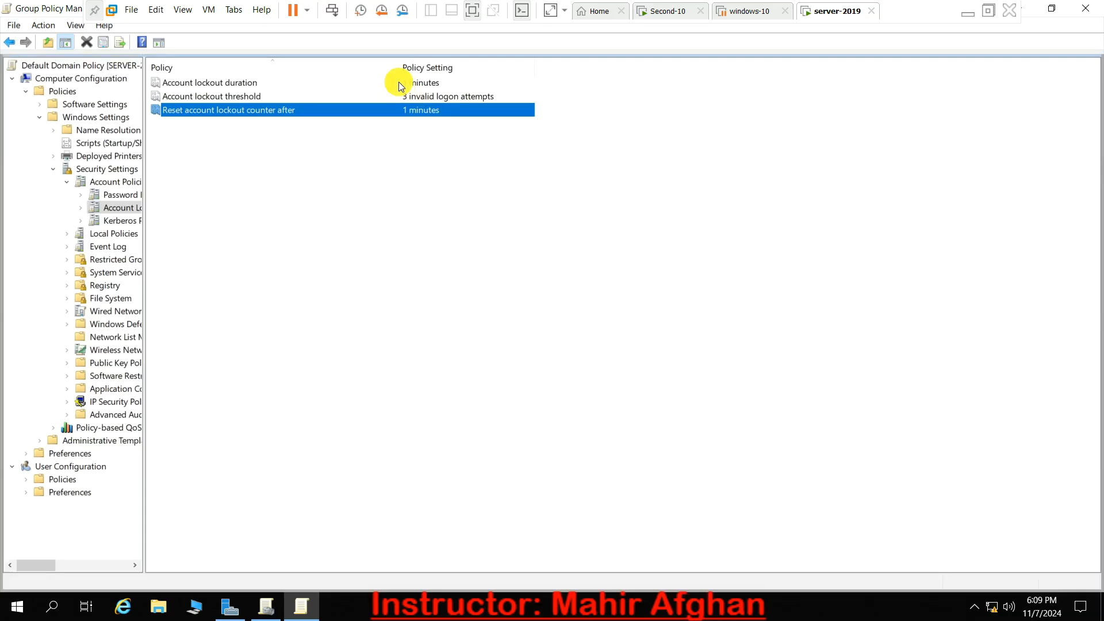
double_click(399, 82)
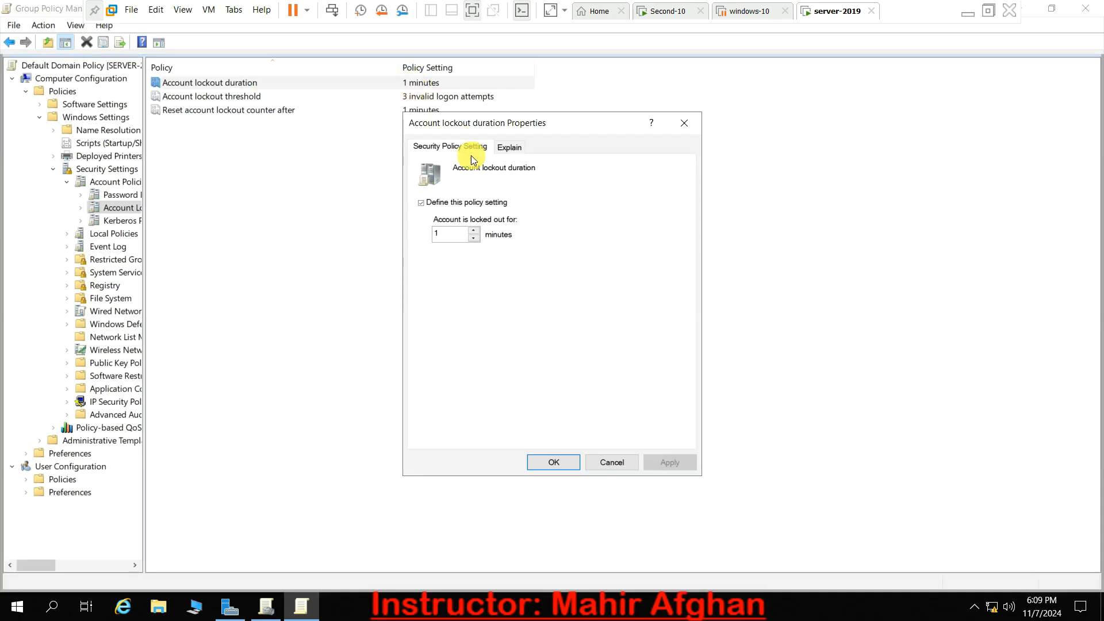
key("BackSpace")
type("1")
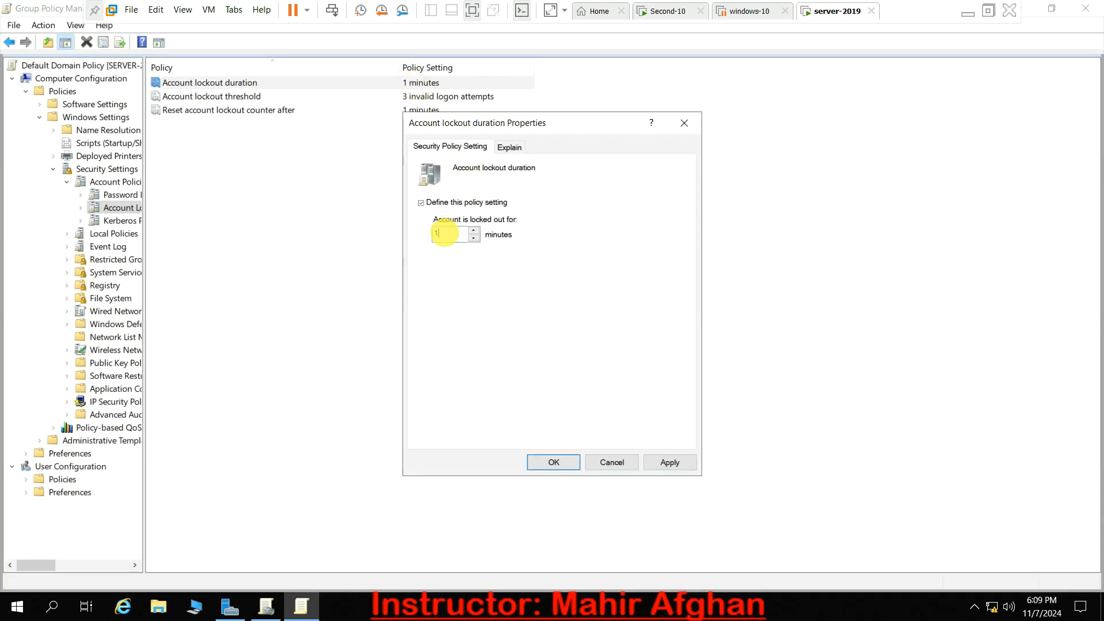
left_click(554, 463)
left_click(393, 116)
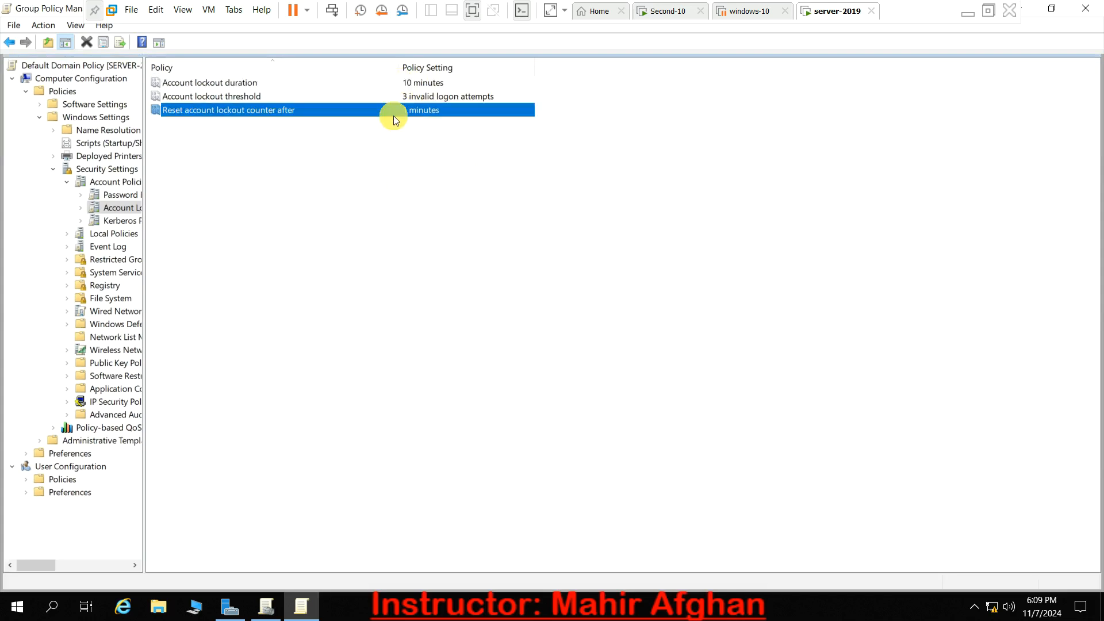
left_click(406, 102)
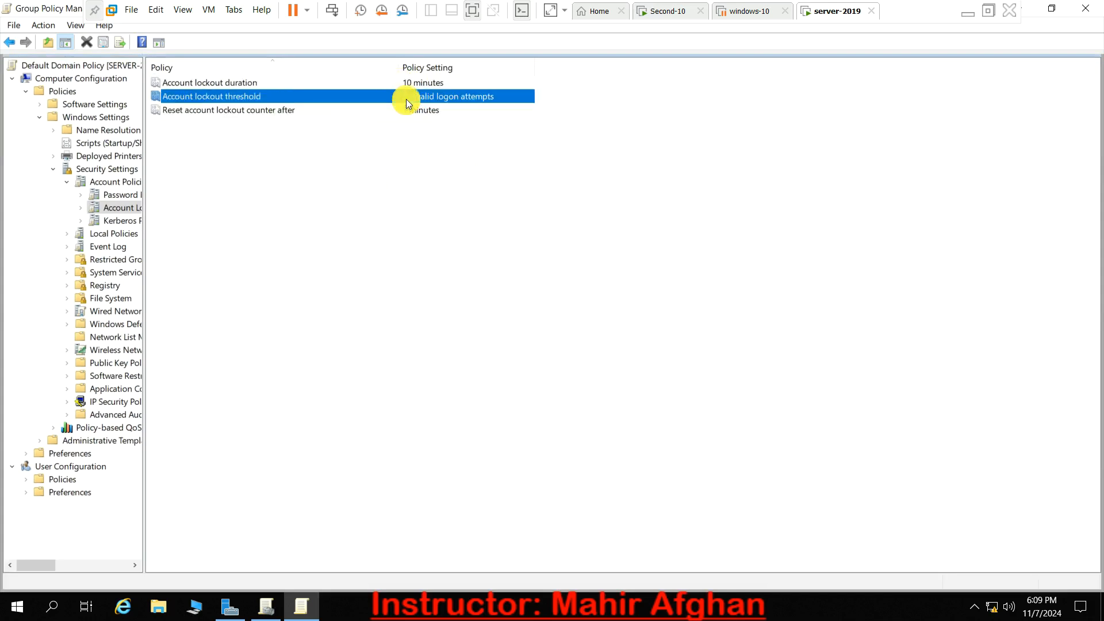
left_click(407, 84)
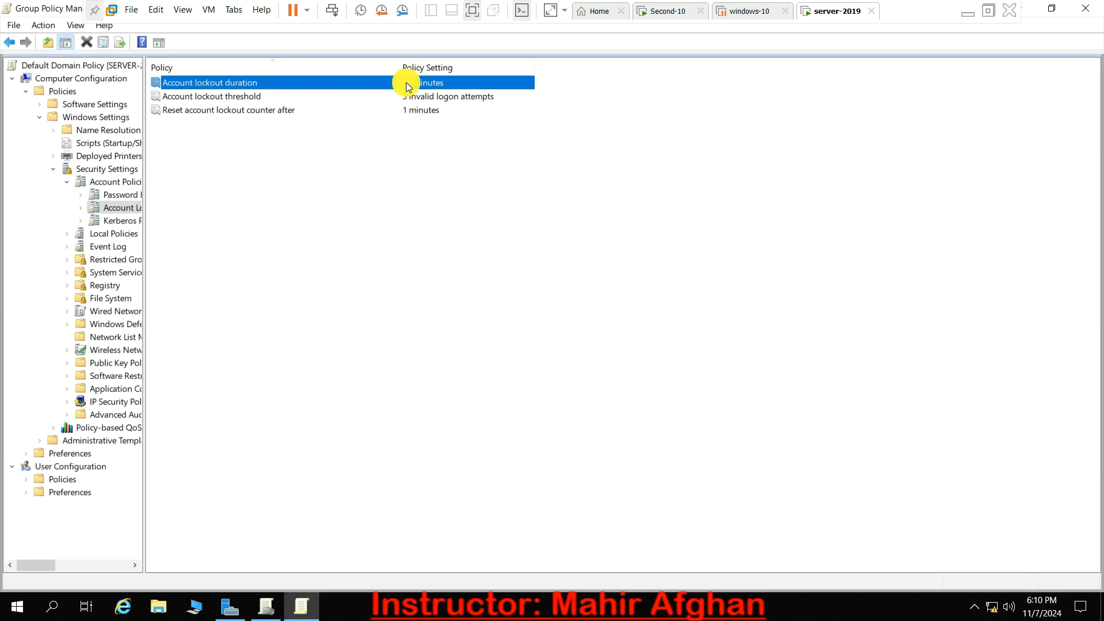
left_click(430, 162)
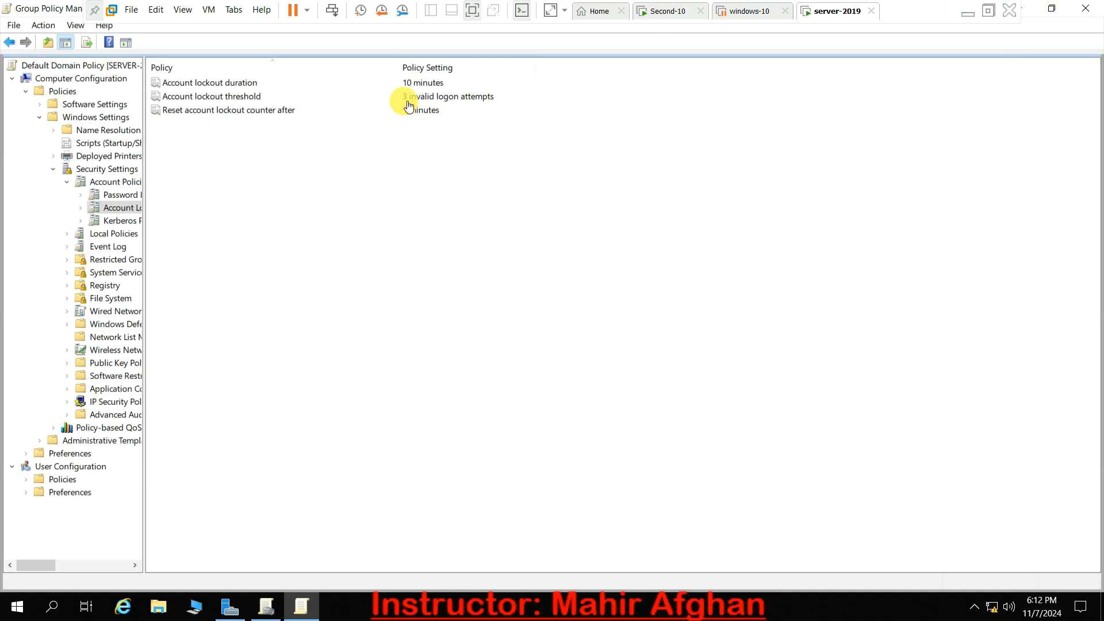
- Close the policy editor, Group Policy Management and Server Manager, and refresh the server's desktop
left_click(1096, 6)
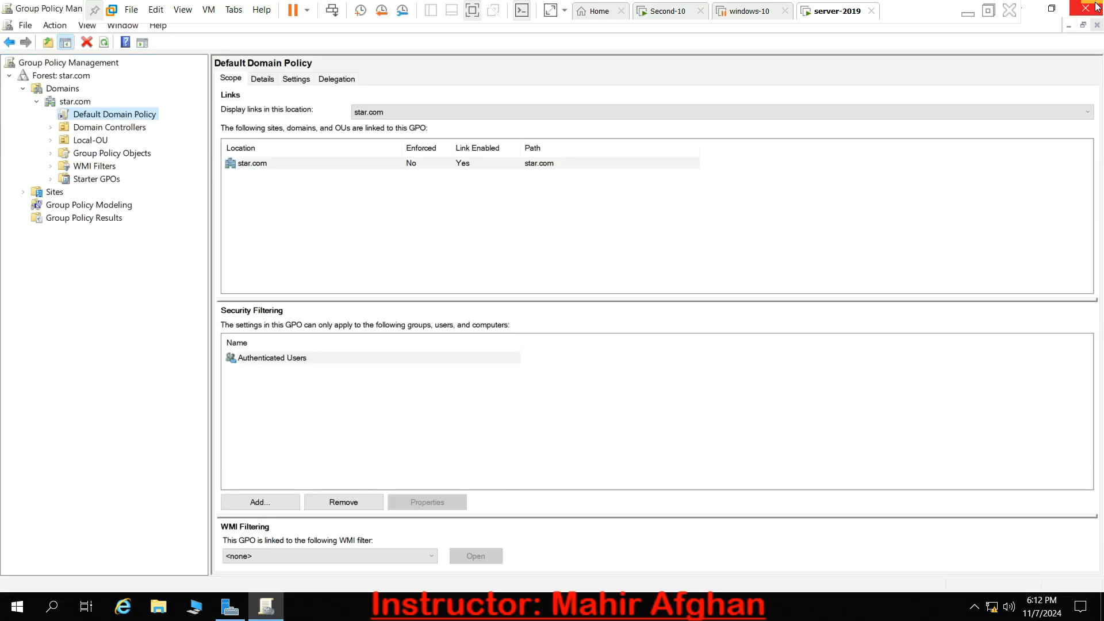
left_click(1092, 8)
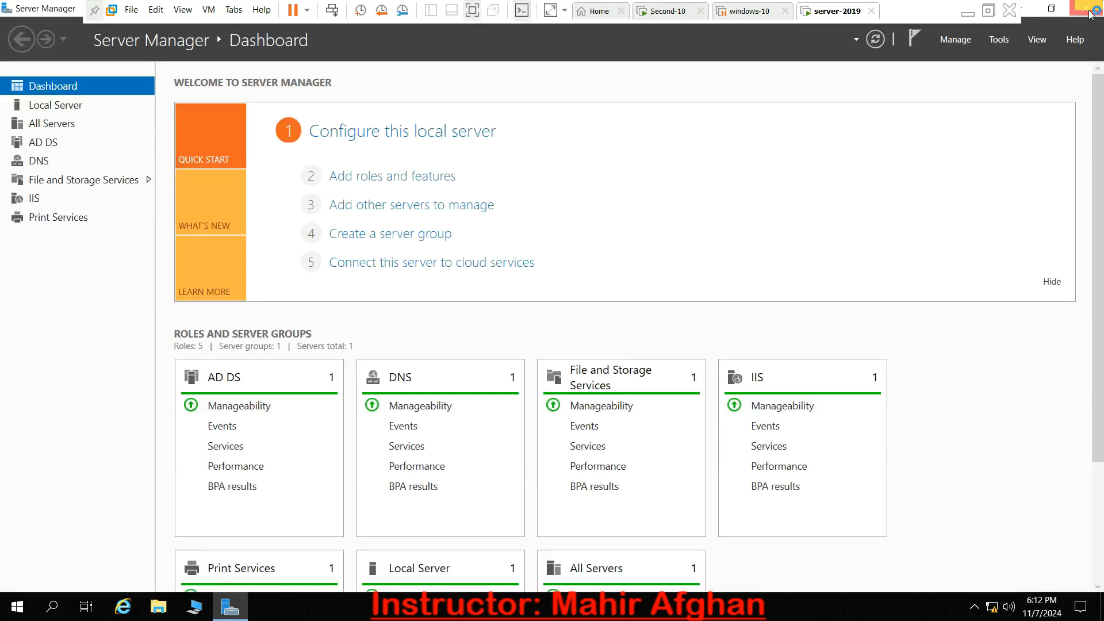
left_click(1093, 7)
right_click(847, 115)
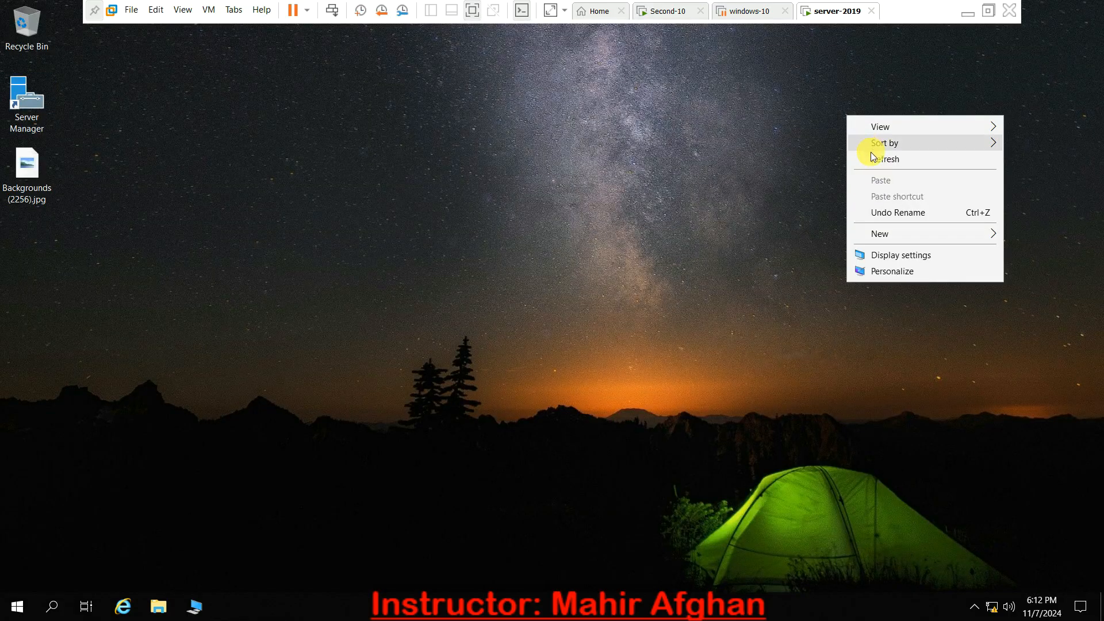
left_click(870, 154)
- Update Group Policy on the server by running gpupdate /logoff /boot, and refresh the desktop
key("super+r")
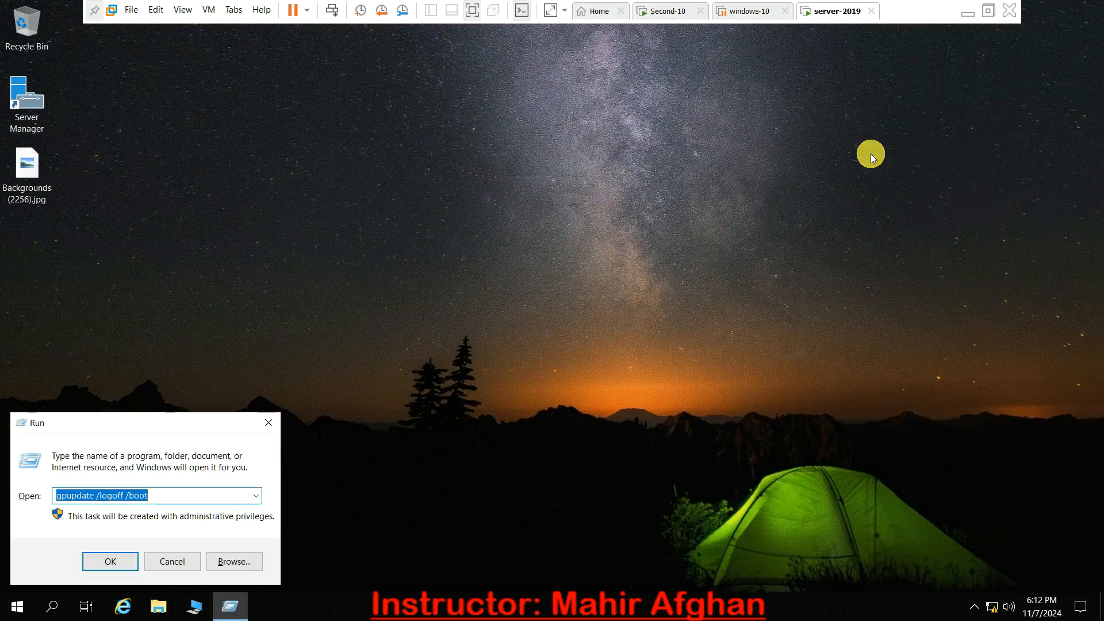
key("Return")
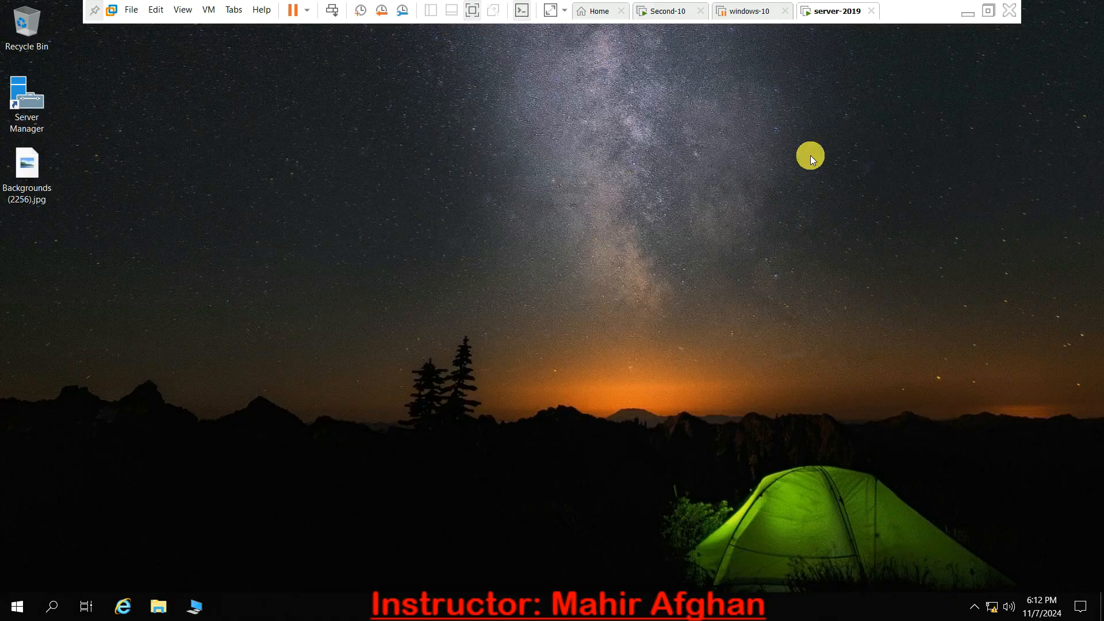
right_click(698, 152)
left_click(737, 195)
- Switch to the Second-10 virtual machine and sign in to the "new" account with the account password
left_click(668, 18)
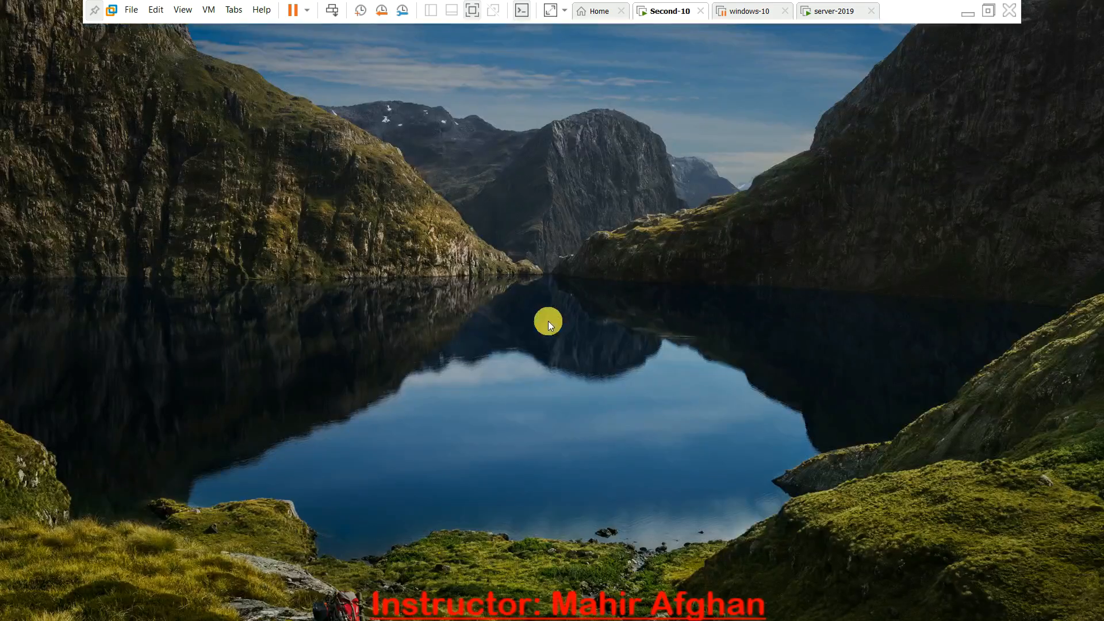
left_click(541, 363)
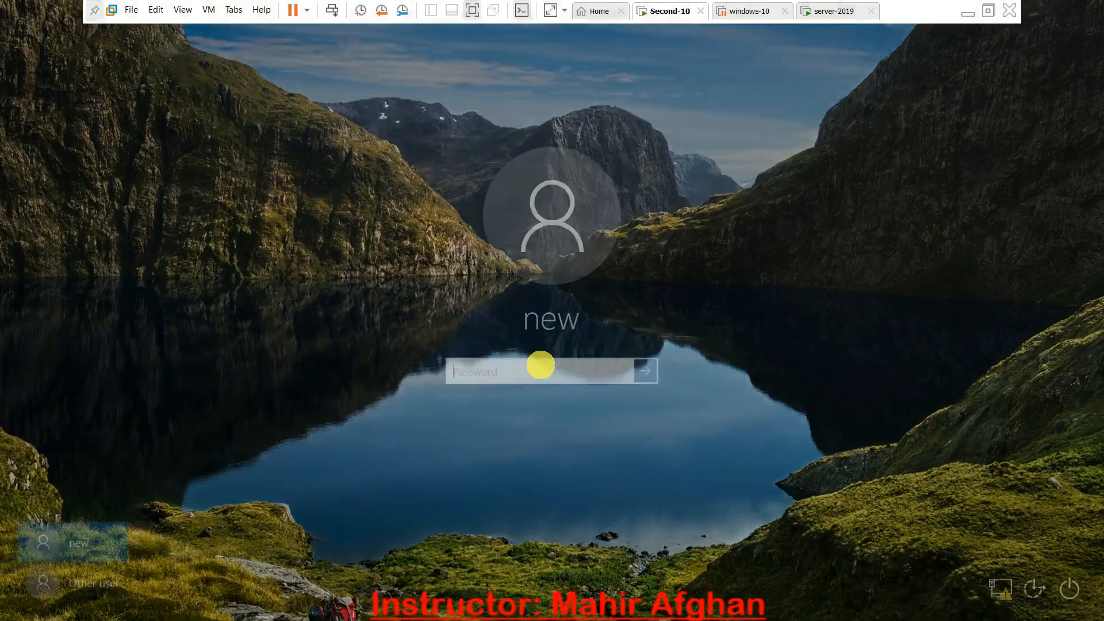
type("•")
key("Return")
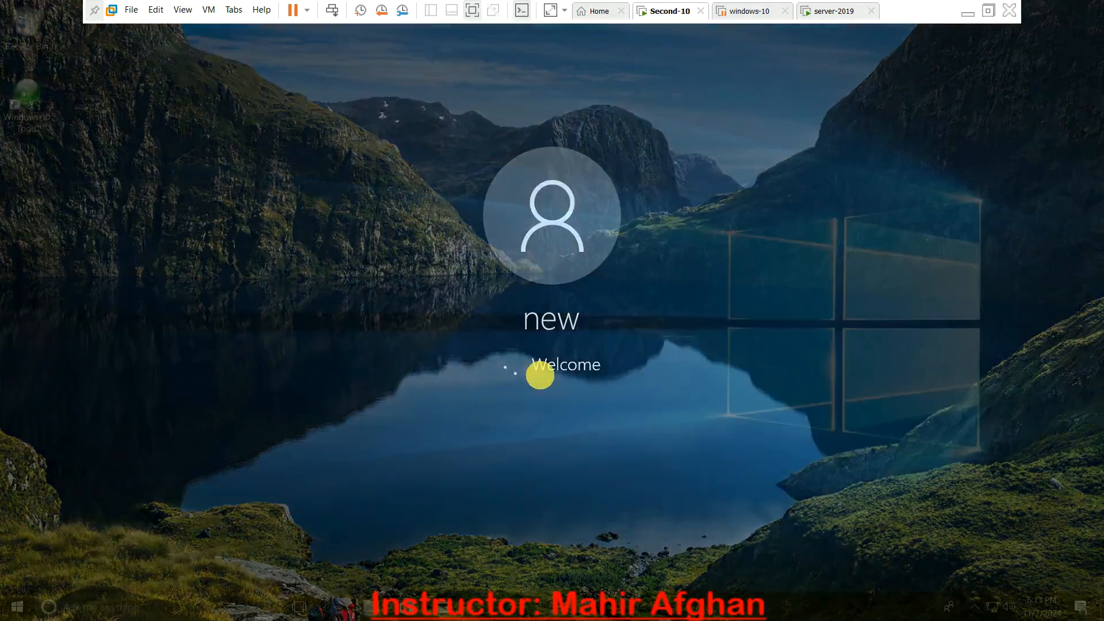
- Update Group Policy on the Second-10 client by running gpupdate /logoff /force, and refresh the desktop
key("super+r")
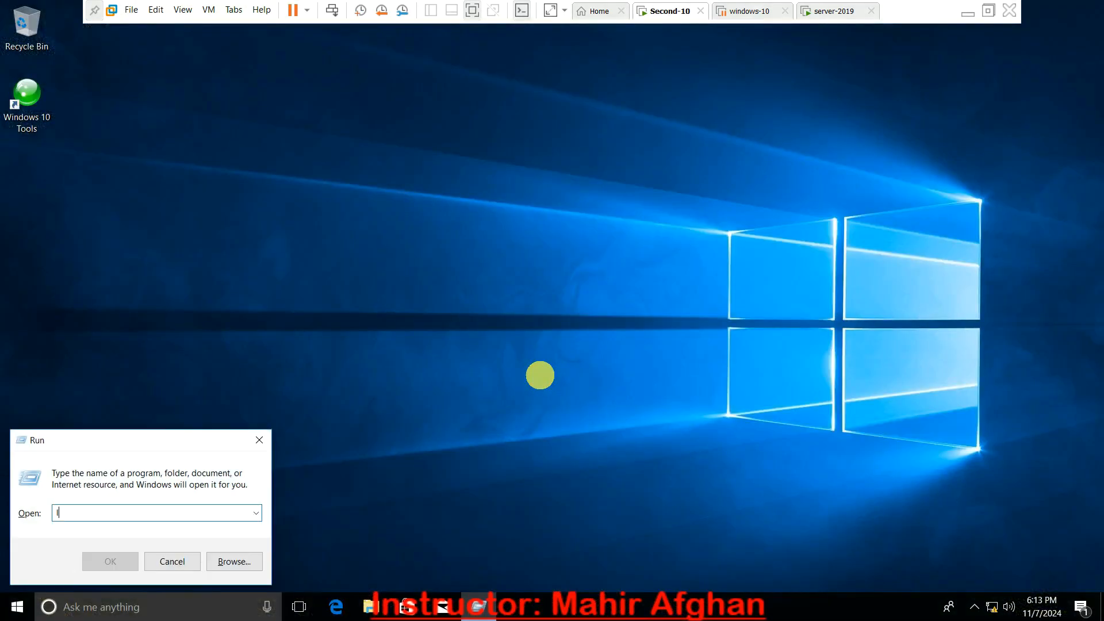
type("gpupd")
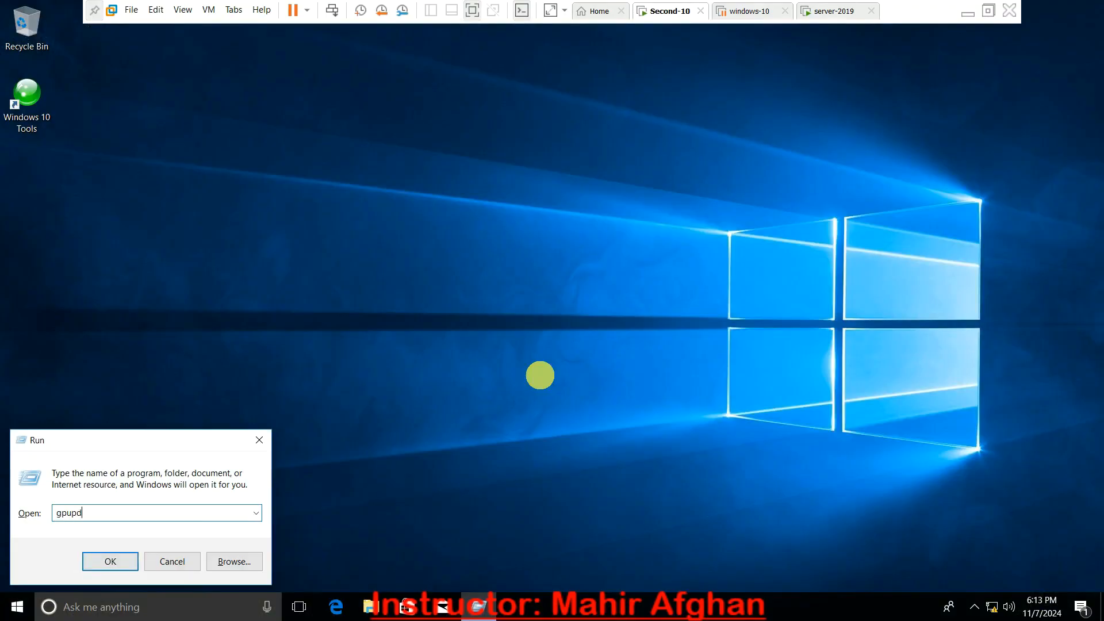
type("ate /logoff ")
type("/force")
key("Return")
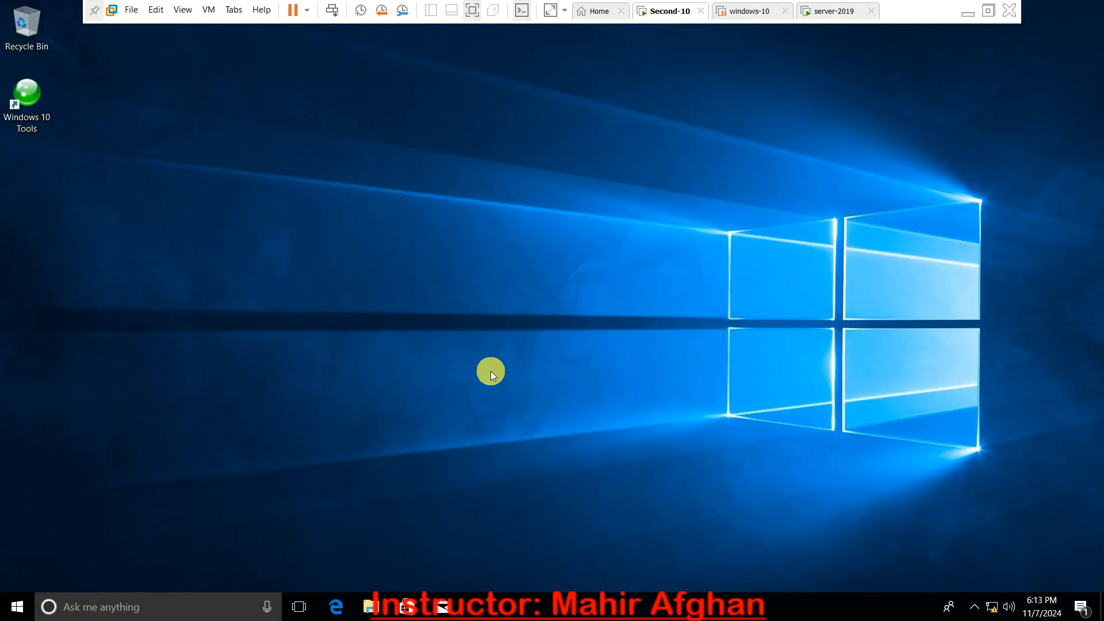
right_click(360, 346)
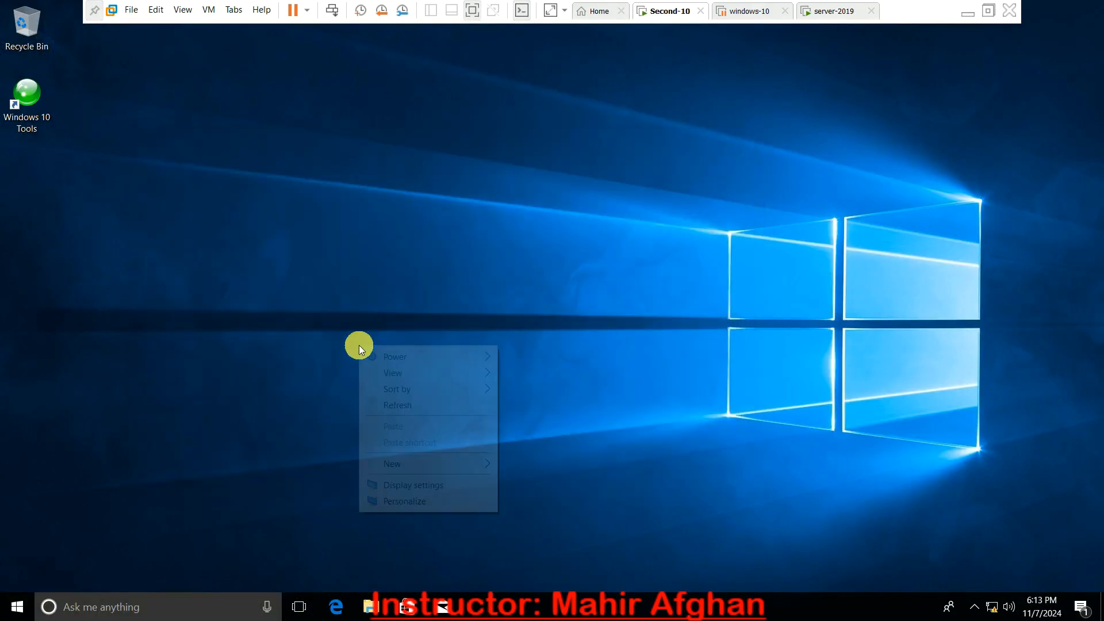
left_click(413, 405)
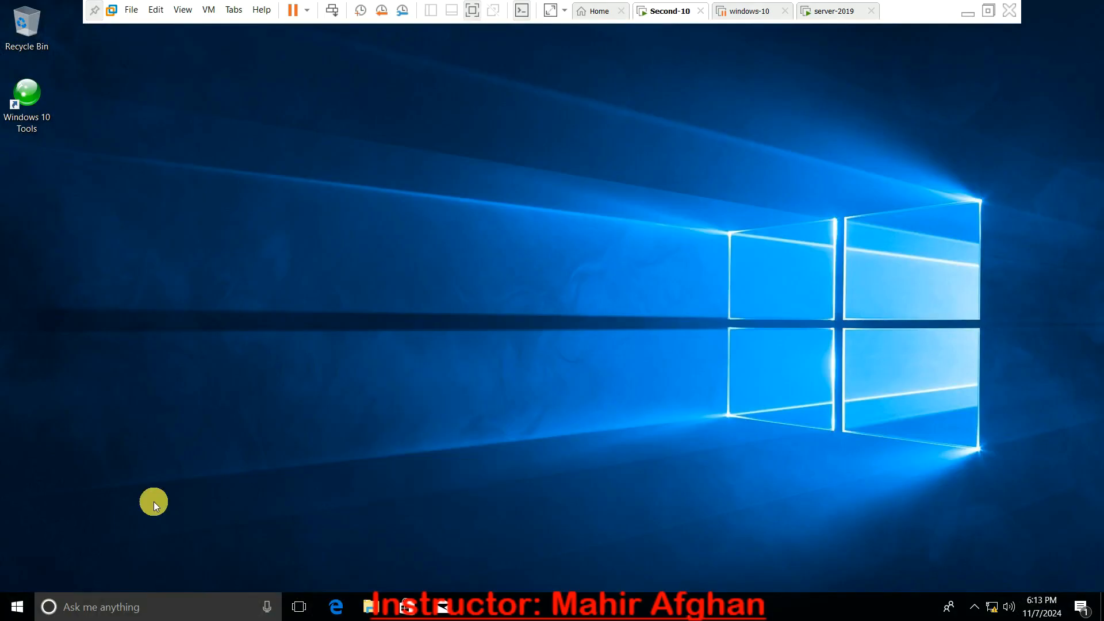
- Sign out of the "new" account on the Second-10 client
left_click(16, 604)
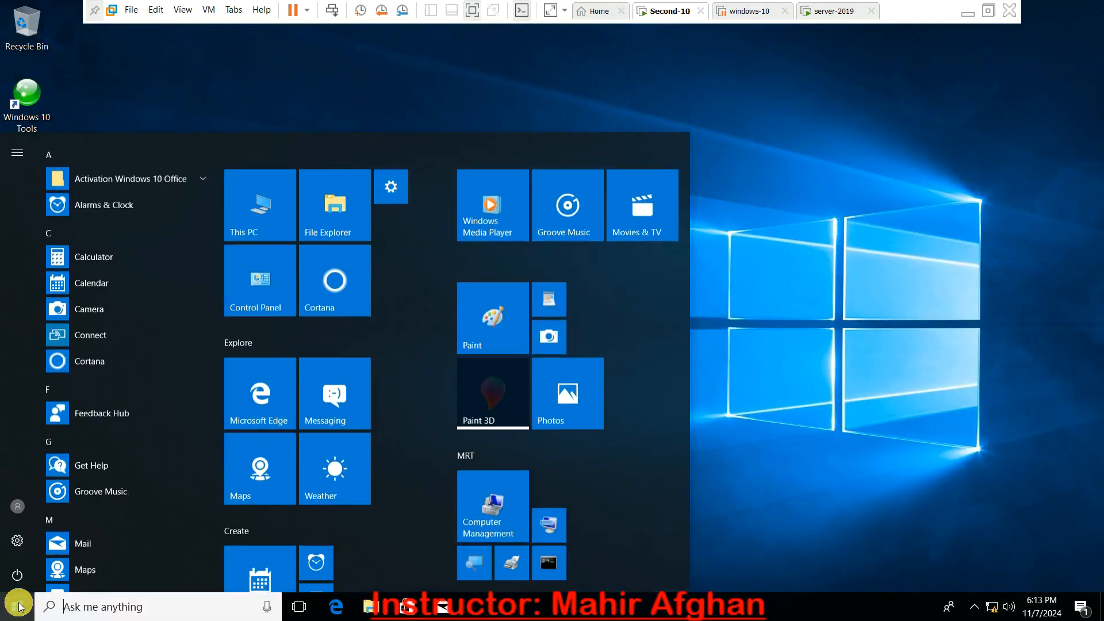
left_click(13, 515)
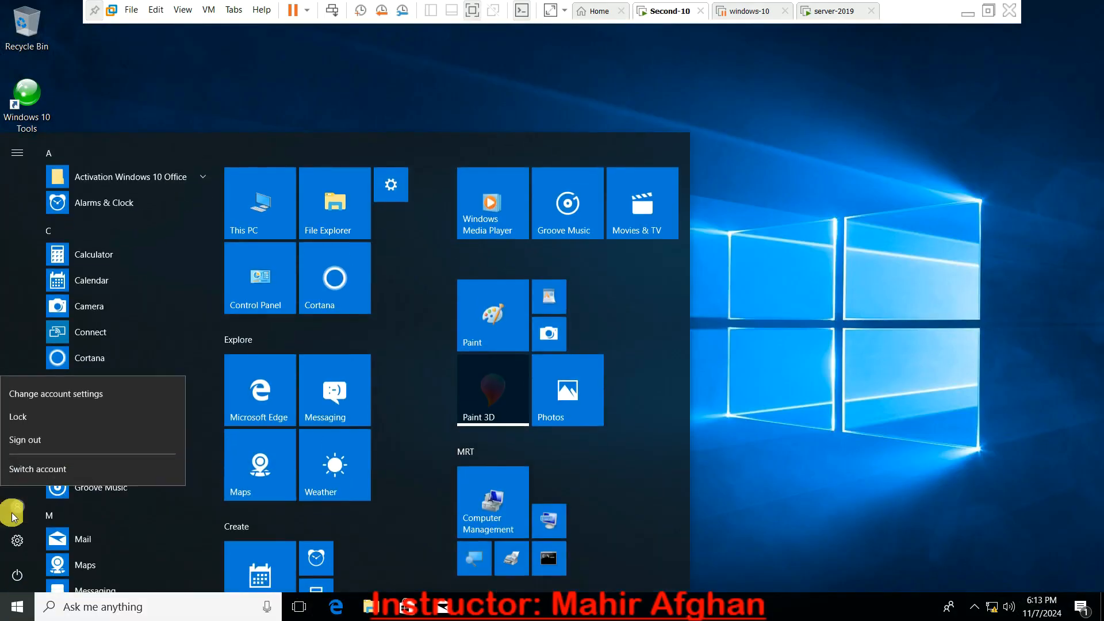
left_click(25, 438)
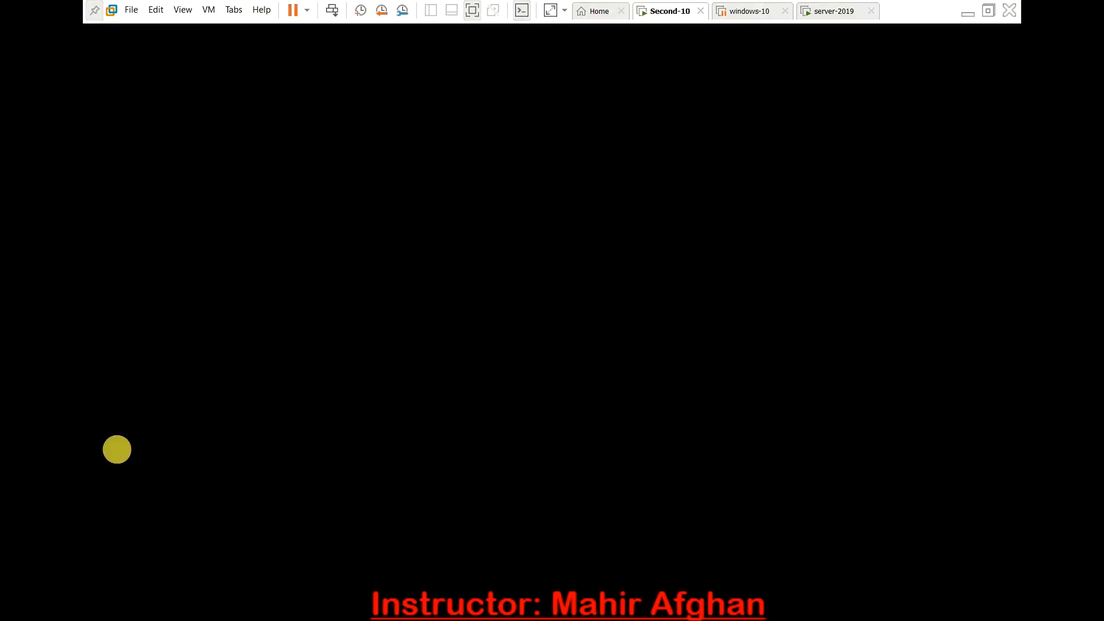
- Try to sign in to the "new" account three times with an incorrect account password to test the lockout policy
key("Return")
type("••••")
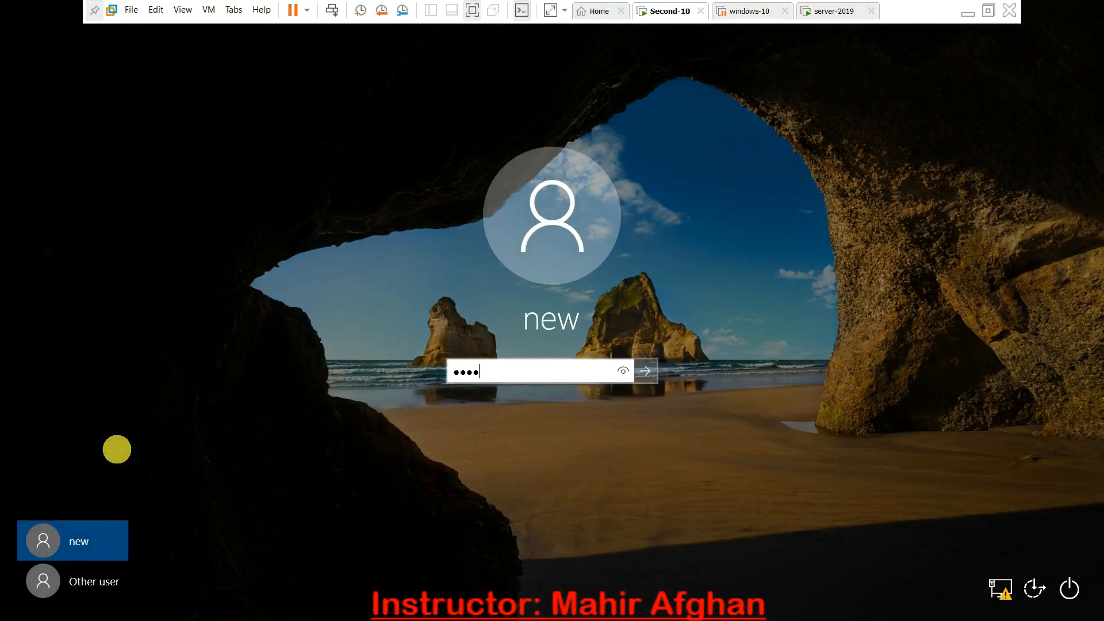
key("Return")
key("Return")
type("••••")
key("Return")
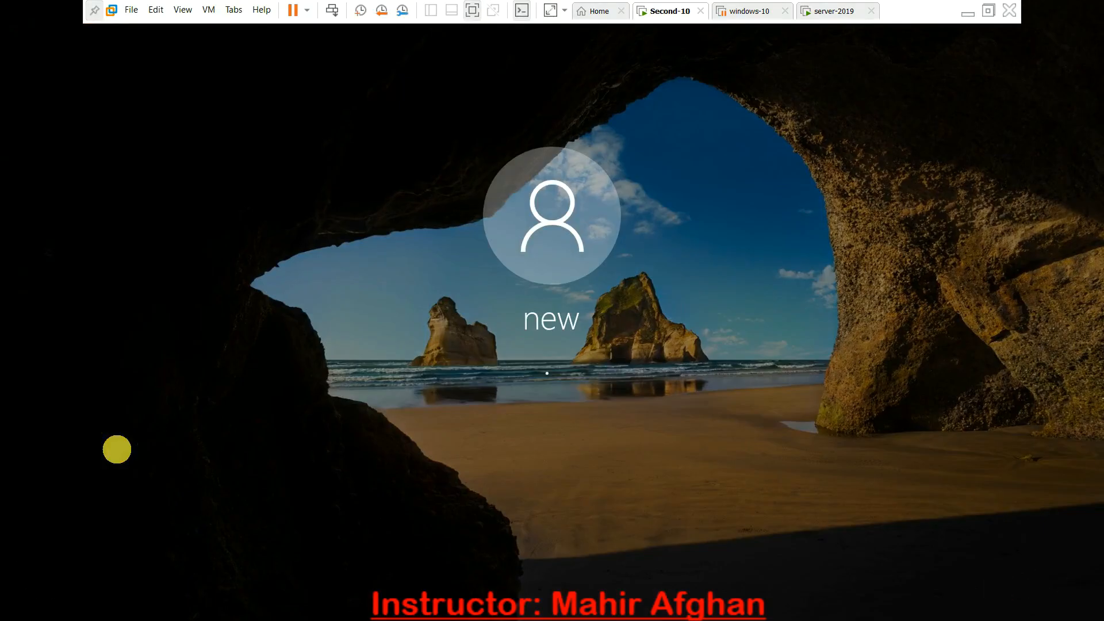
key("Return")
type("••••")
key("Return")
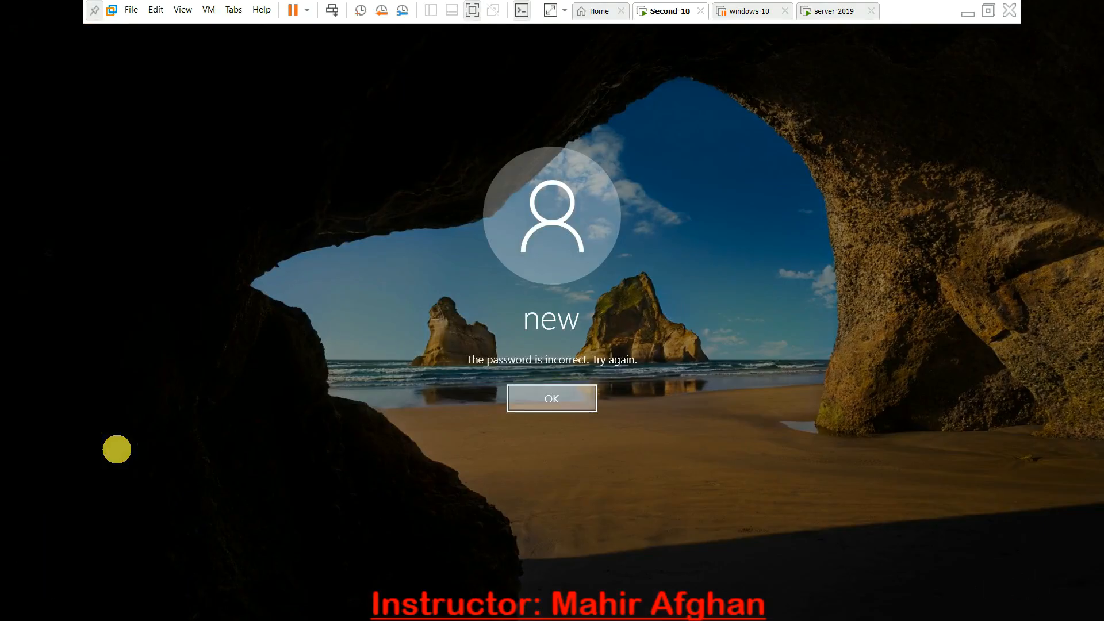
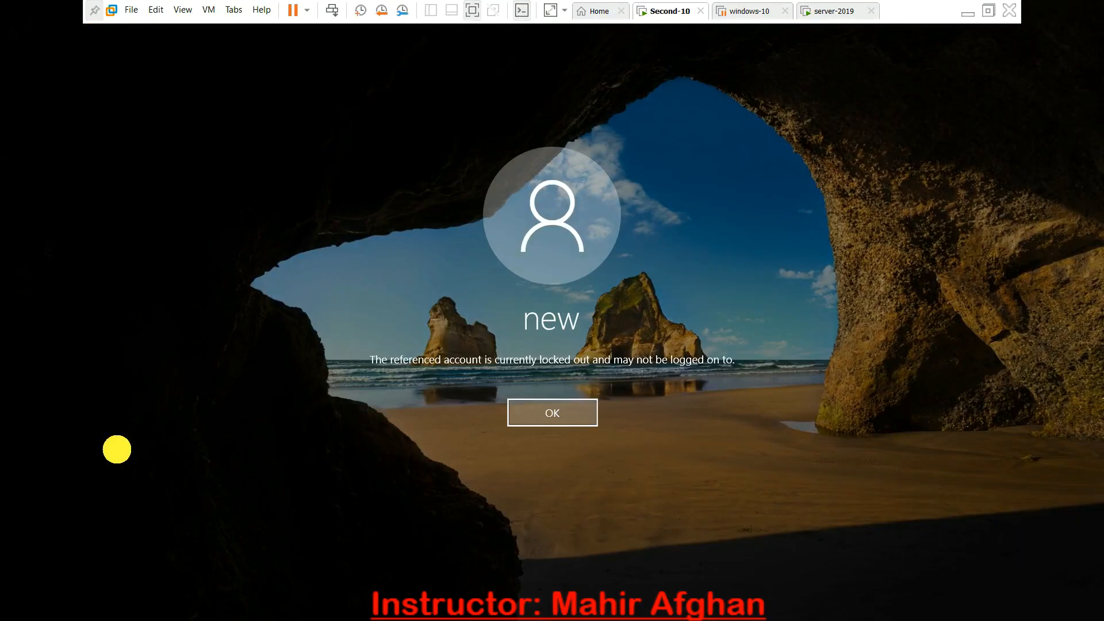
- Dismiss the lockout message on Second-10 and try again to sign in to the "new" account with the account password
left_click(574, 415)
key("Return")
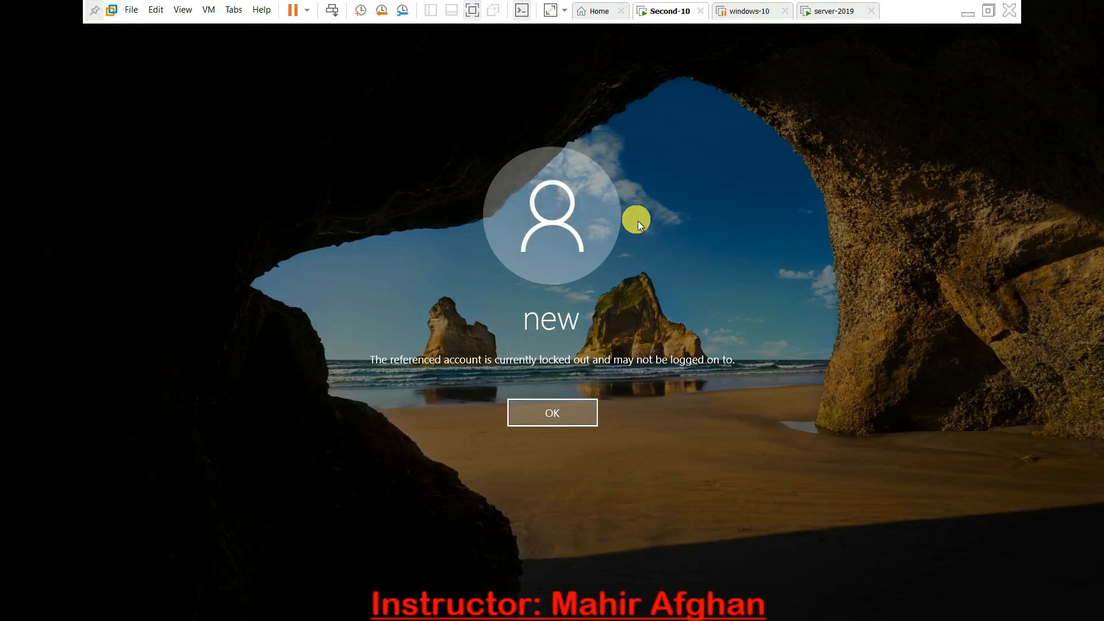
- Switch to the server-2019 virtual machine, refresh its desktop, and open Active Directory Users and Computers from Server Manager
left_click(832, 13)
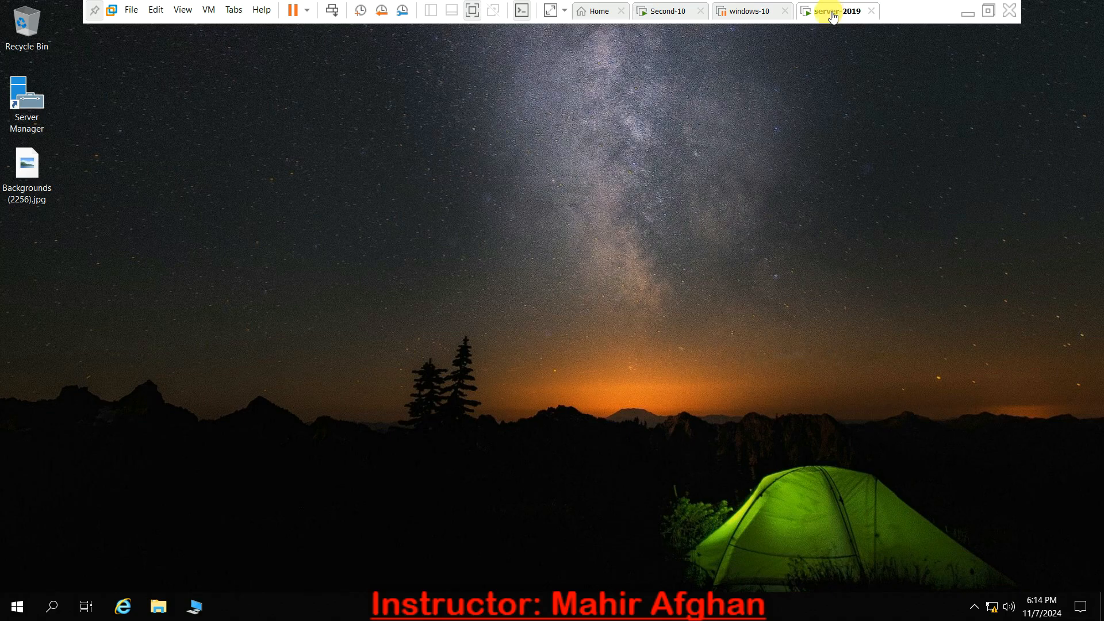
right_click(606, 157)
left_click(651, 201)
left_click(11, 613)
left_click(251, 233)
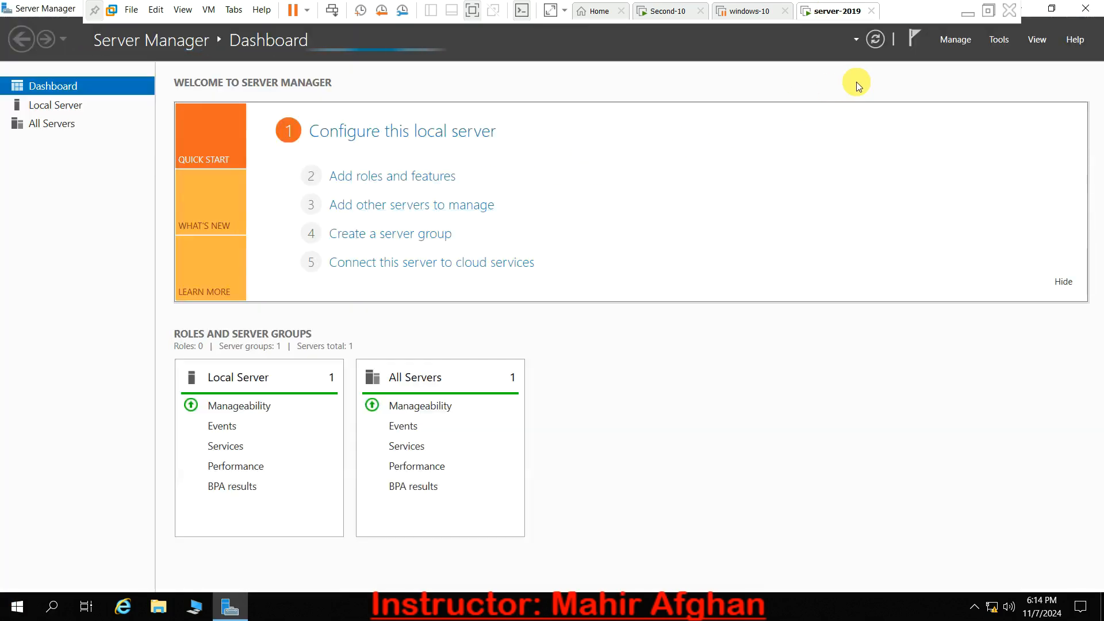
left_click(1005, 39)
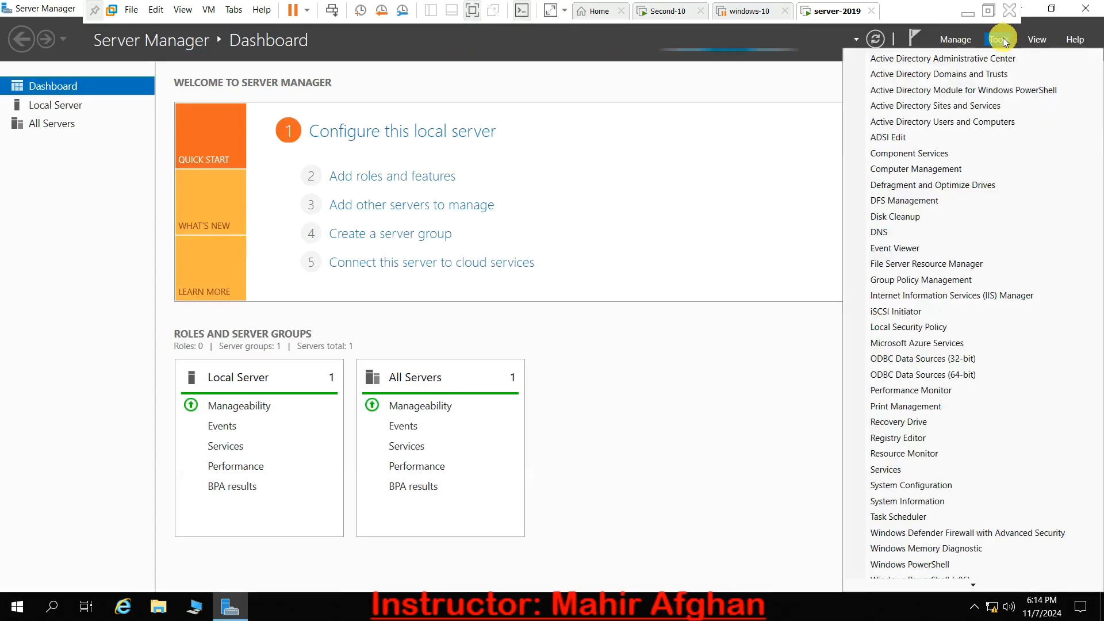
left_click(944, 121)
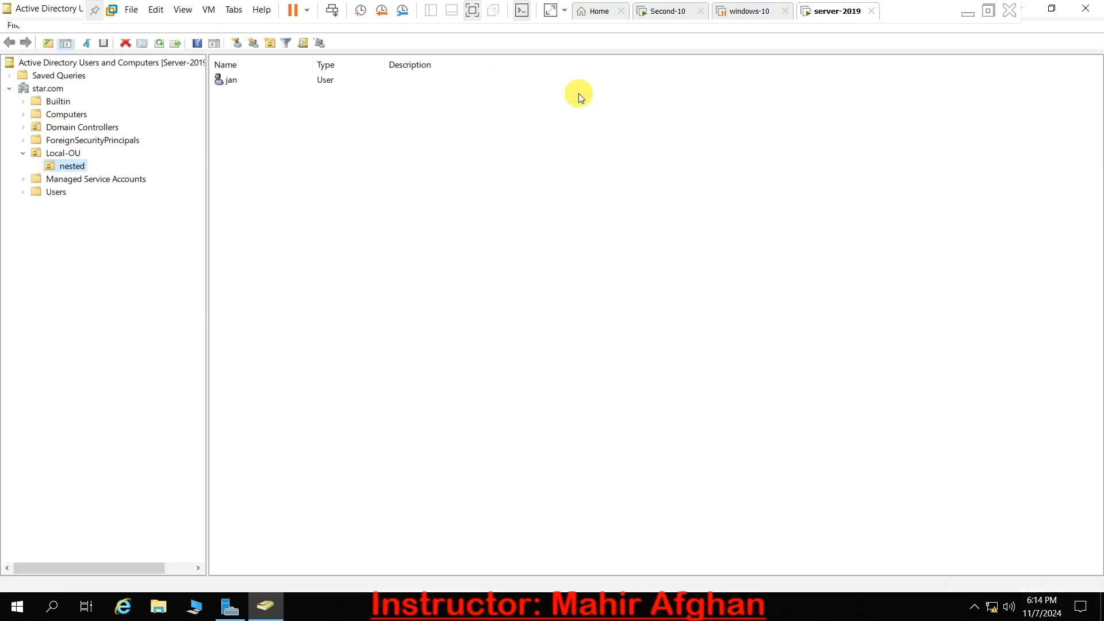
- Unlock the "new" user account in Local-OU through its account properties and apply the change
left_click(60, 153)
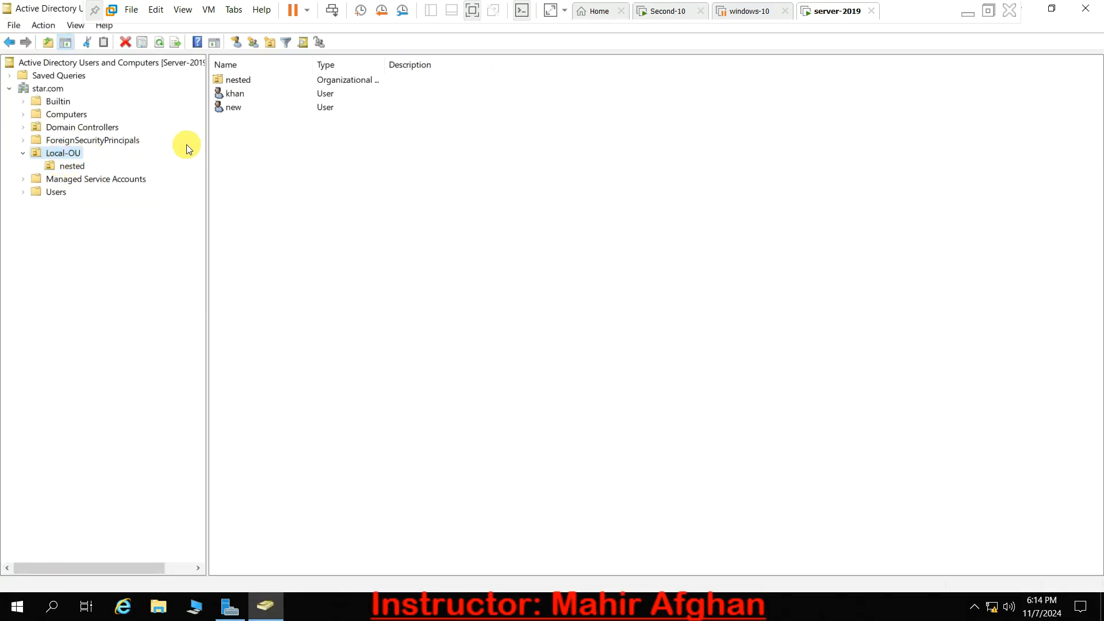
right_click(230, 116)
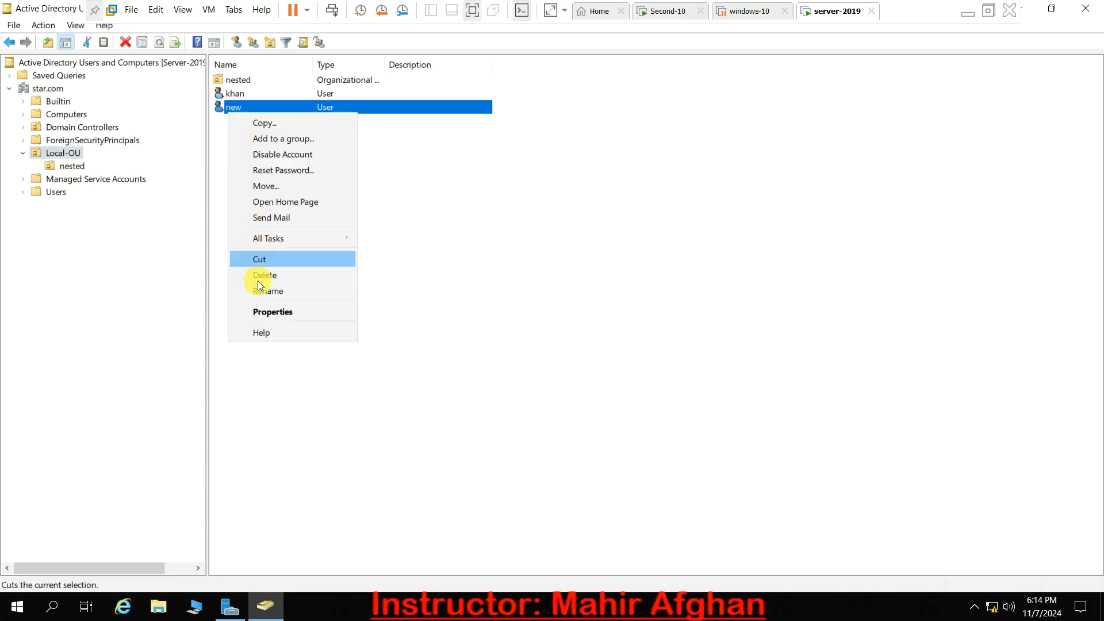
left_click(262, 310)
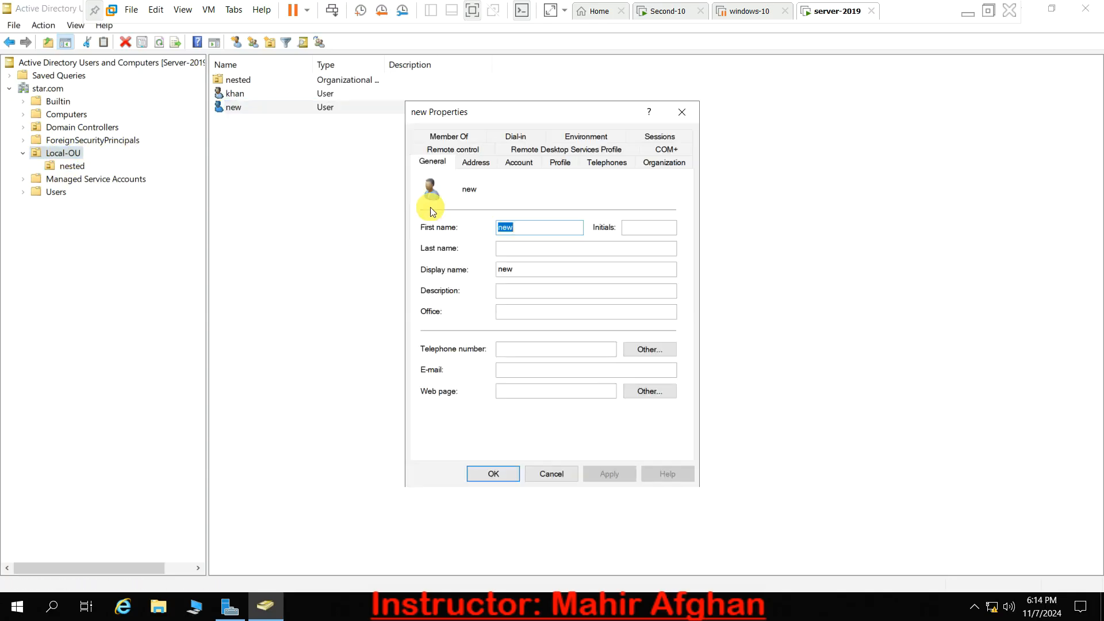
left_click(531, 163)
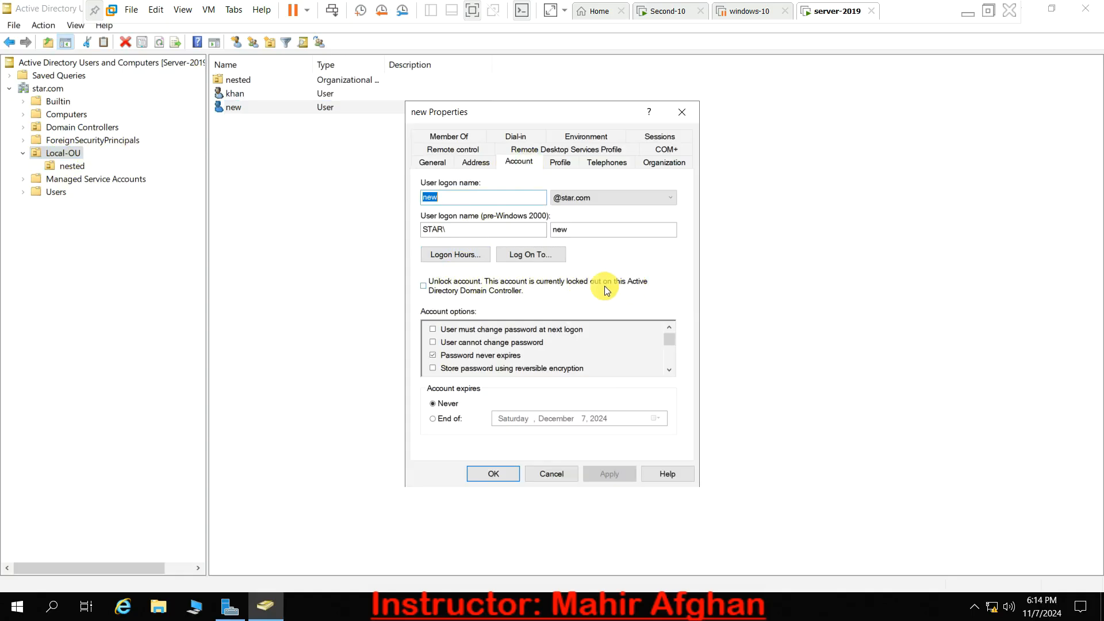
left_click(426, 288)
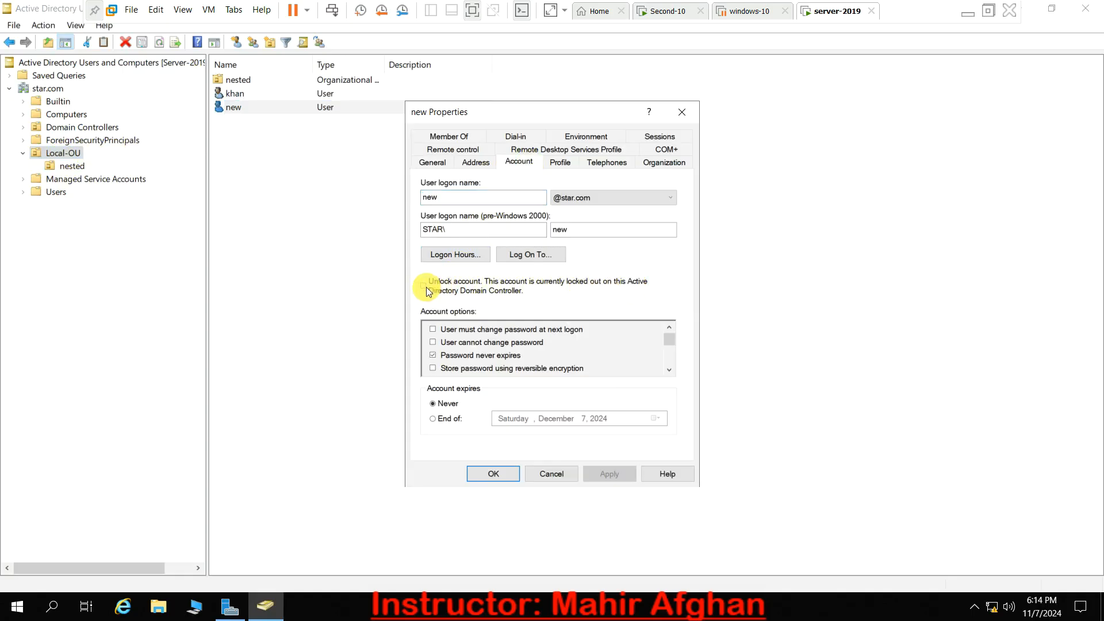
left_click(610, 473)
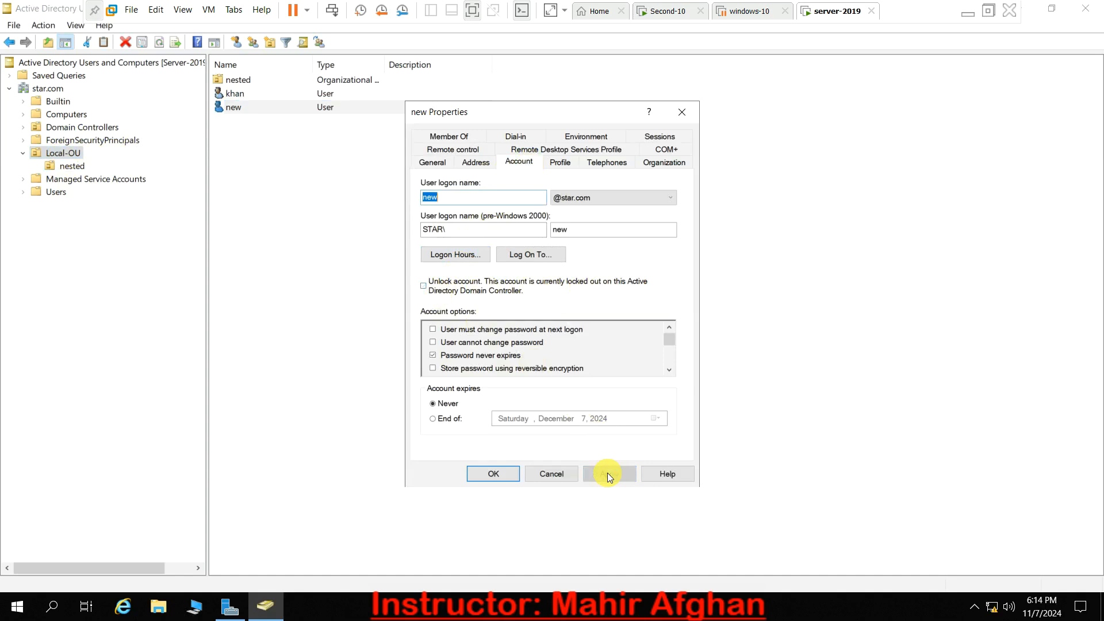
left_click(495, 469)
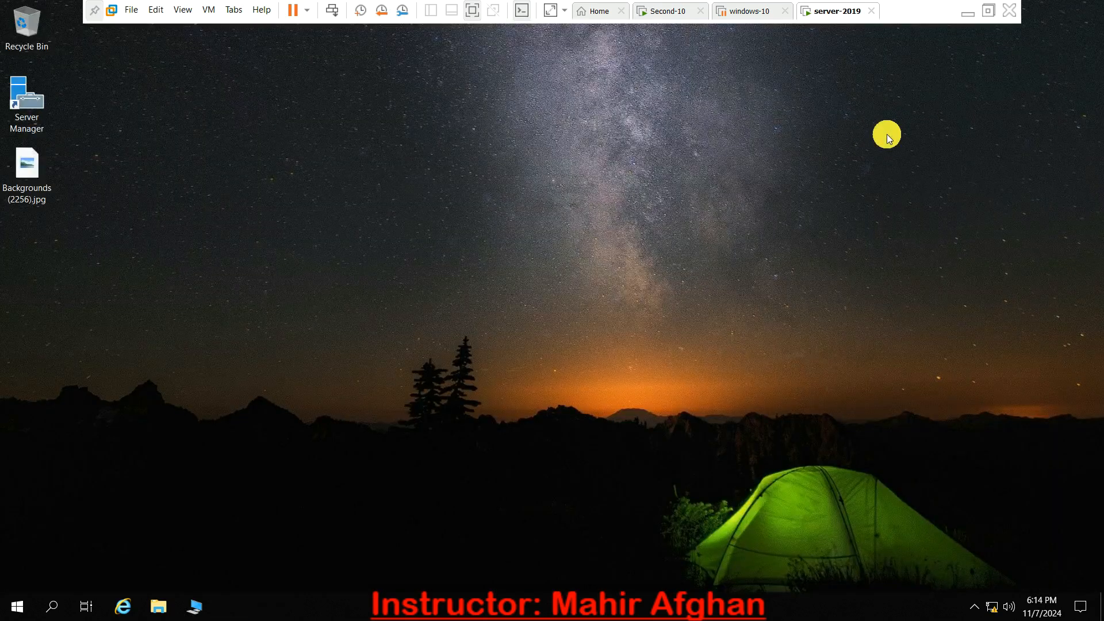
- Refresh the server desktop, switch to Second-10, and sign in to the "new" account with the account password
right_click(887, 134)
left_click(922, 179)
left_click(678, 18)
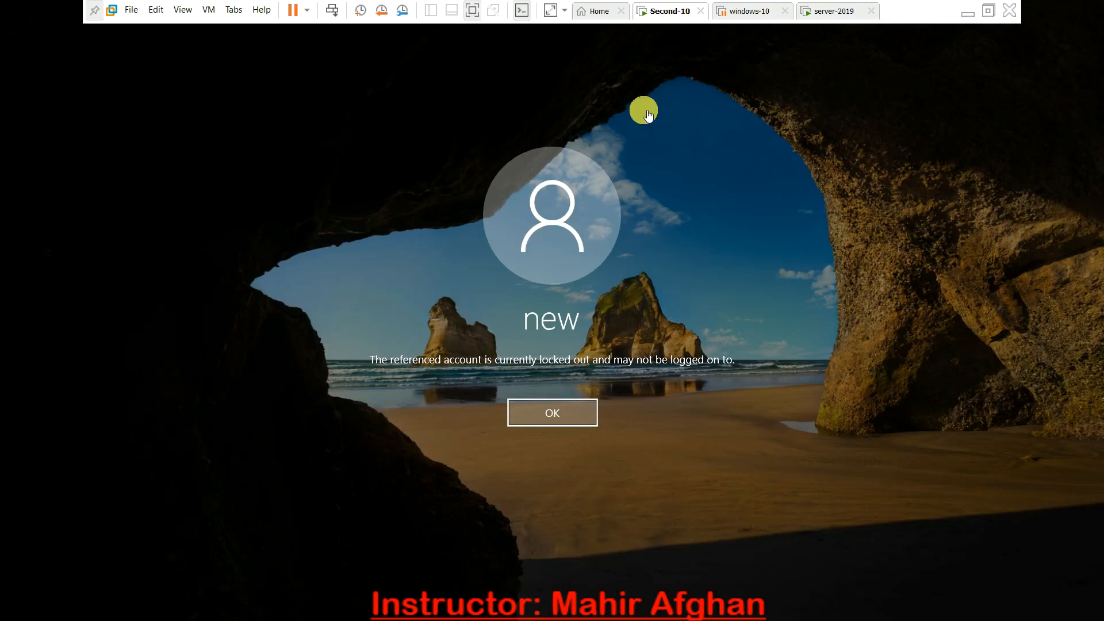
left_click(570, 413)
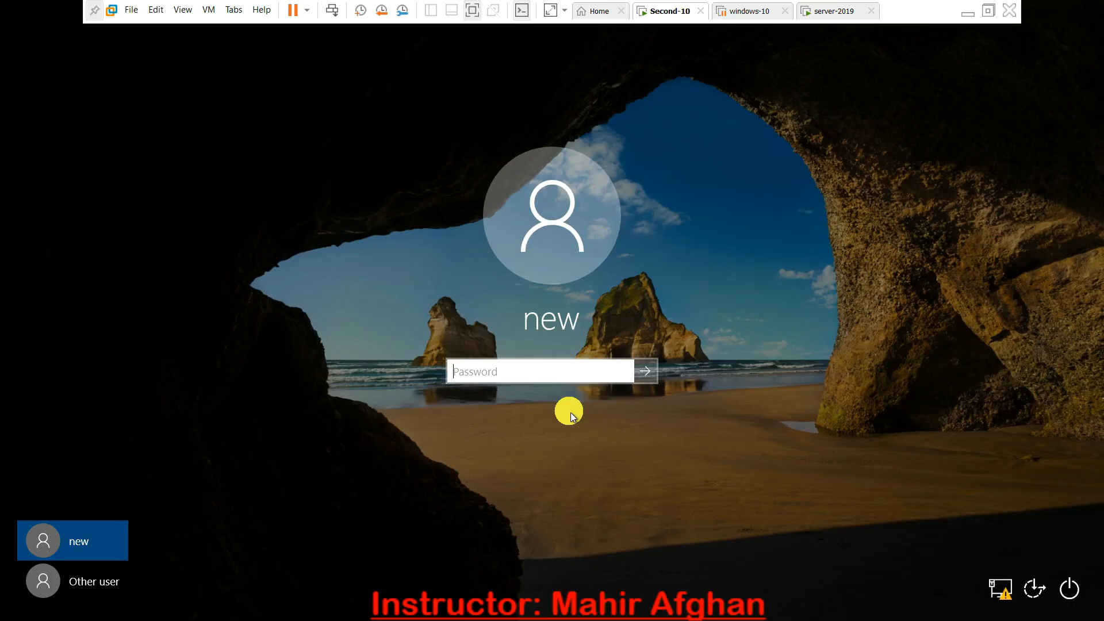
key("Return")
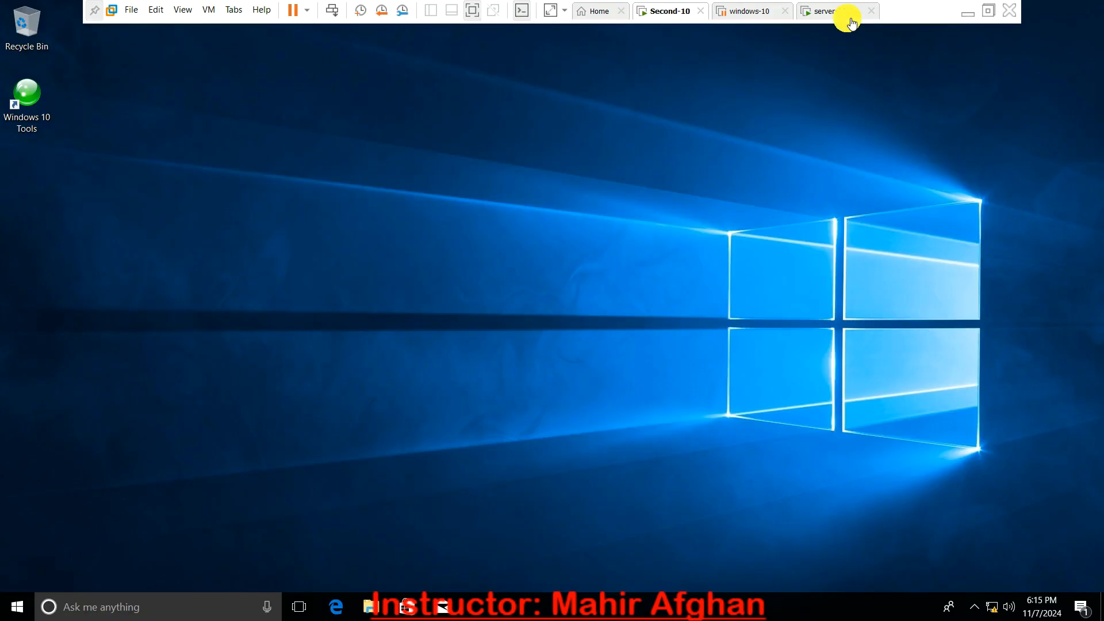
left_click(848, 16)
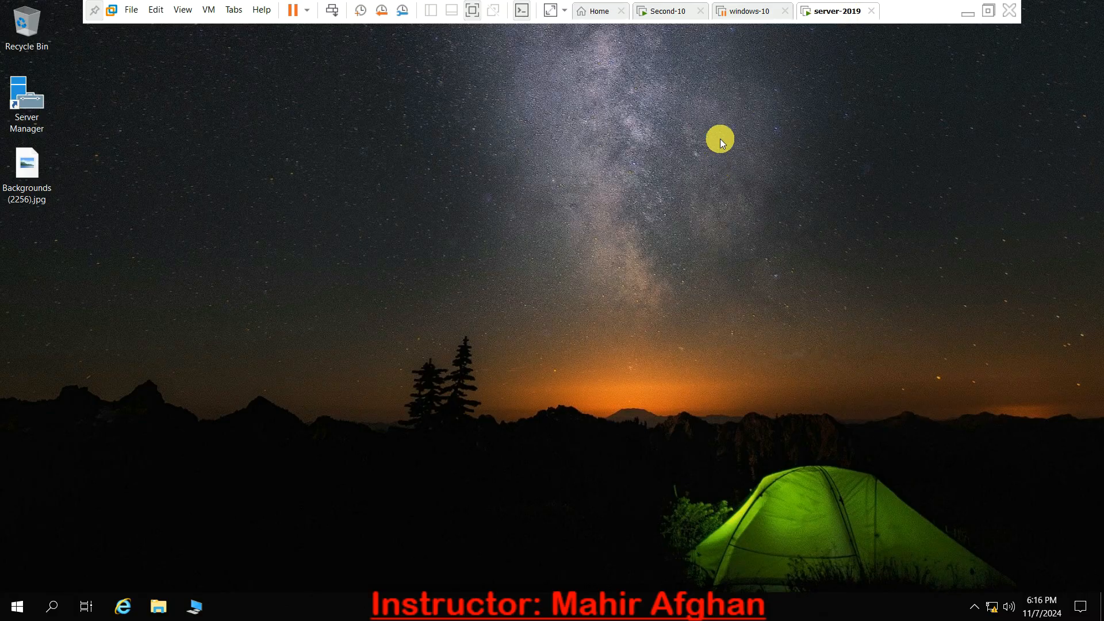
left_click(682, 14)
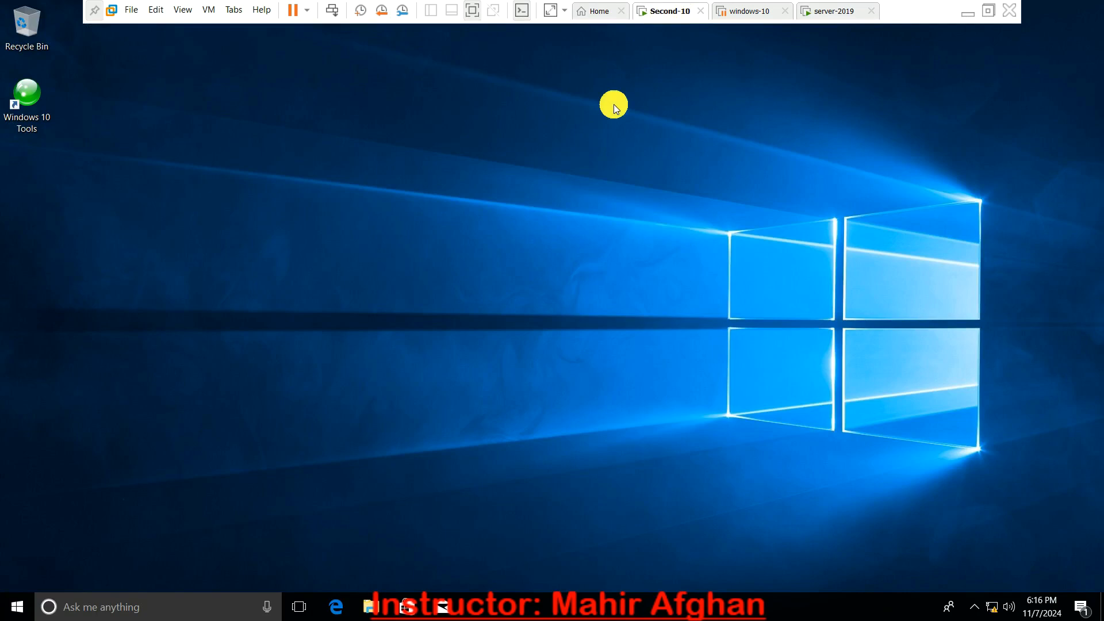
- Switch to server-2019 and open Active Directory Users and Computers from Server Manager
left_click(838, 11)
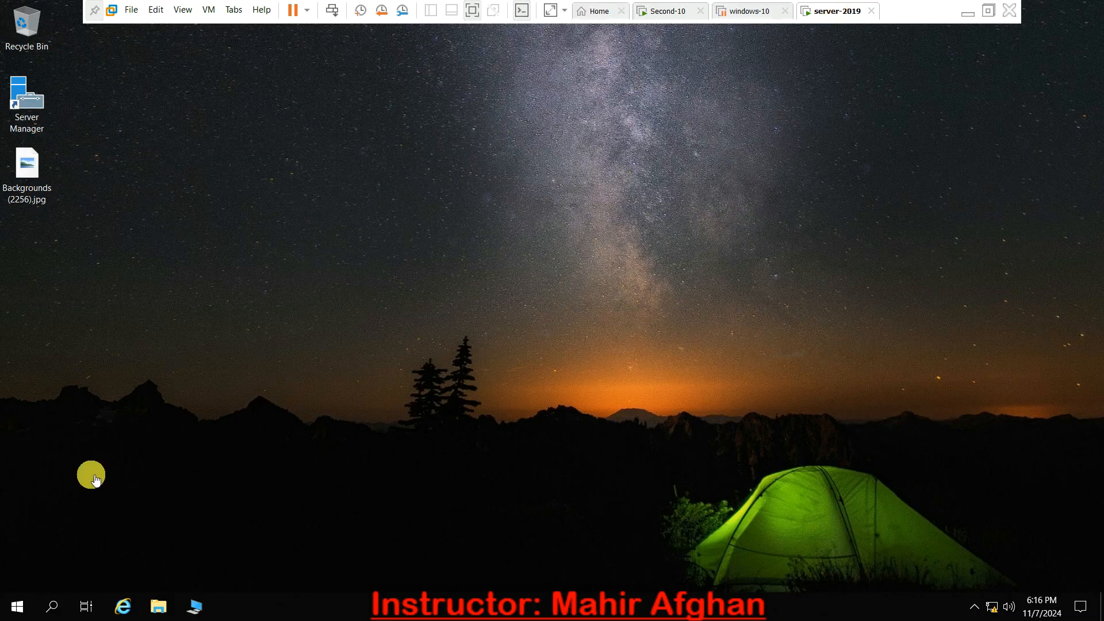
left_click(5, 609)
left_click(254, 226)
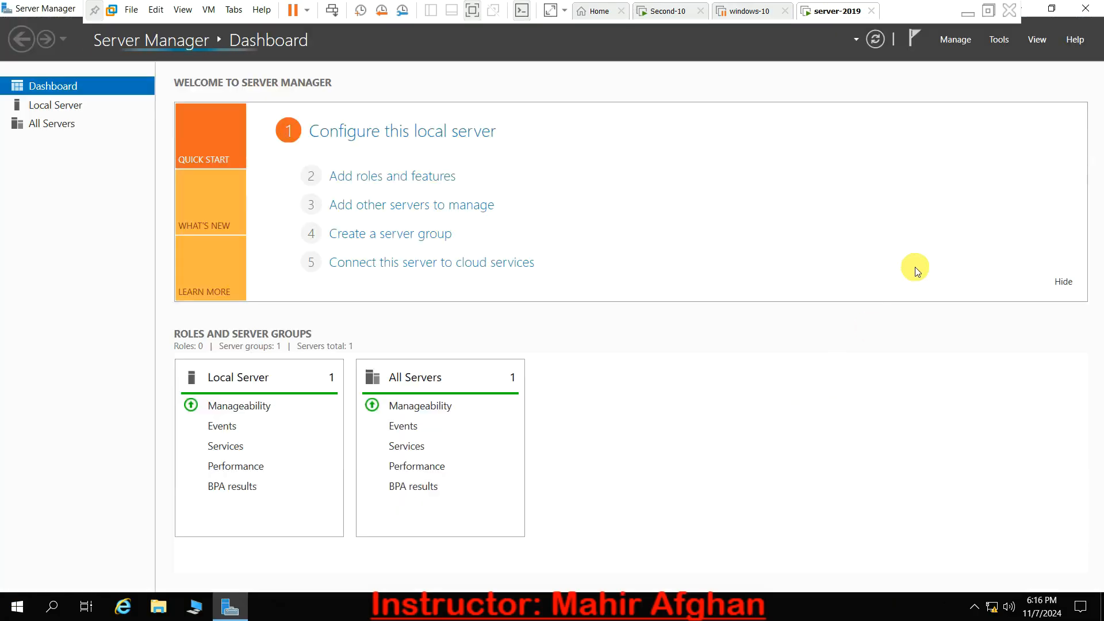
left_click(1003, 40)
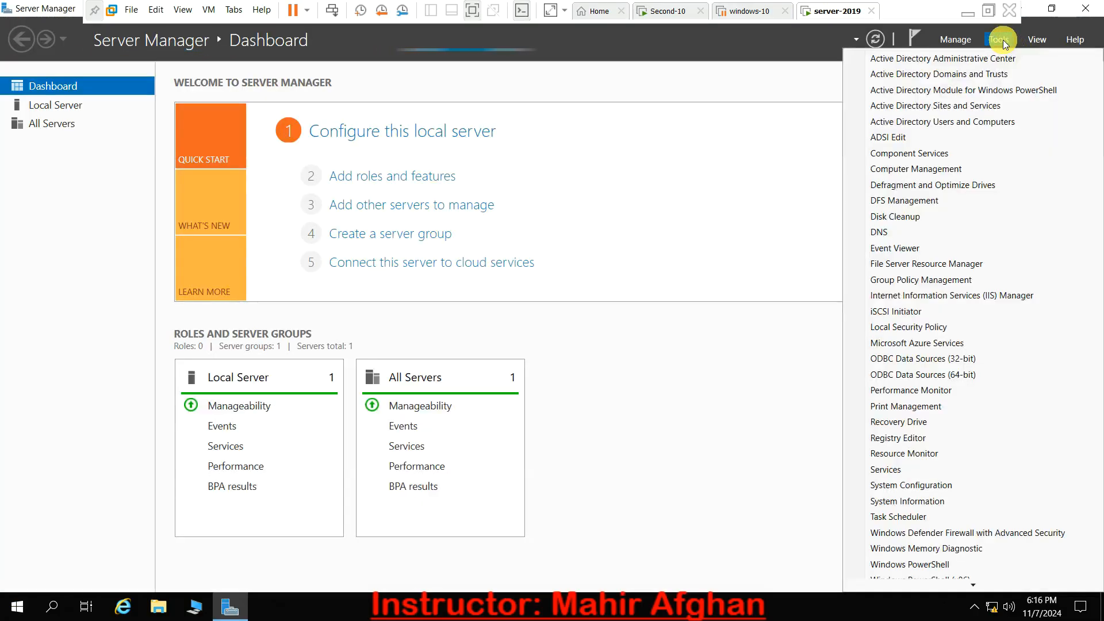
left_click(940, 122)
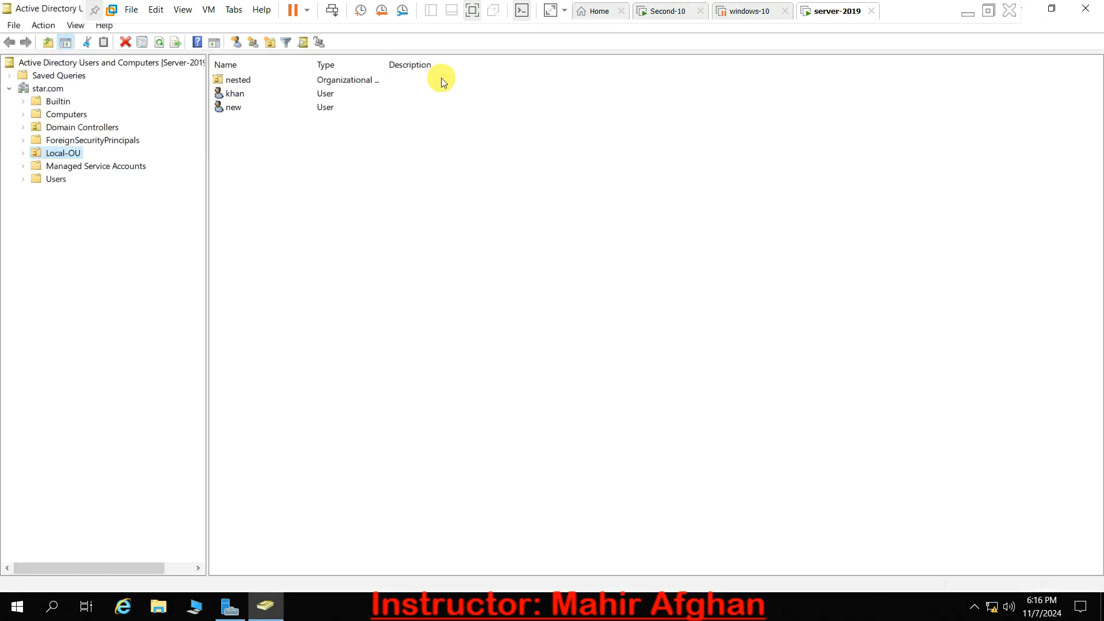
- Start a new user in Local-OU with the first name kjkjkj and the logon name kkkkk
right_click(66, 153)
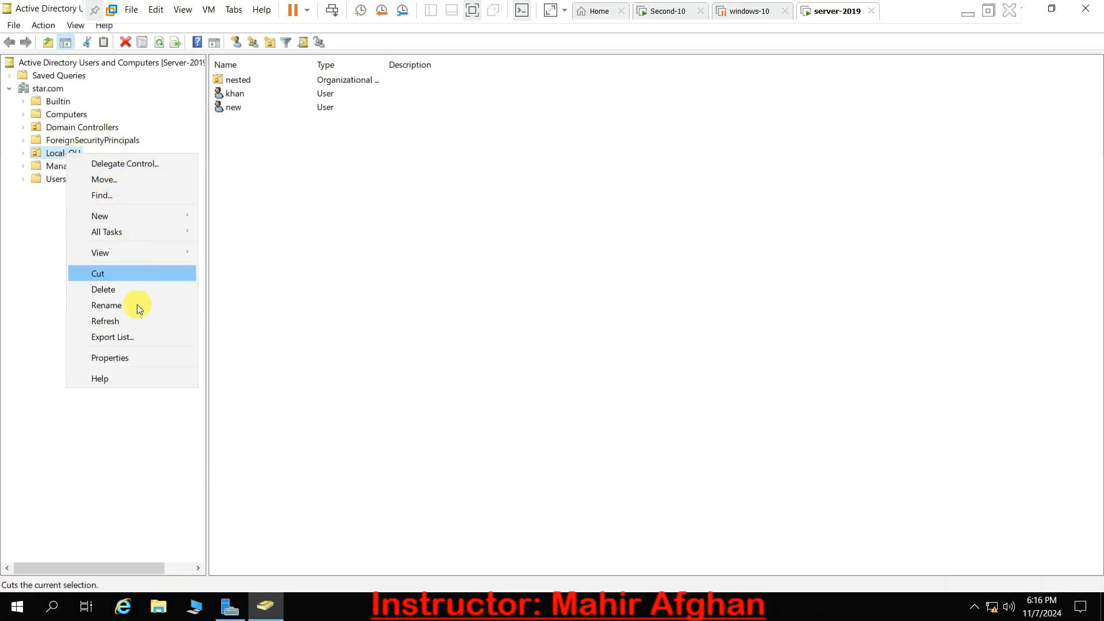
mouse_move(143, 213)
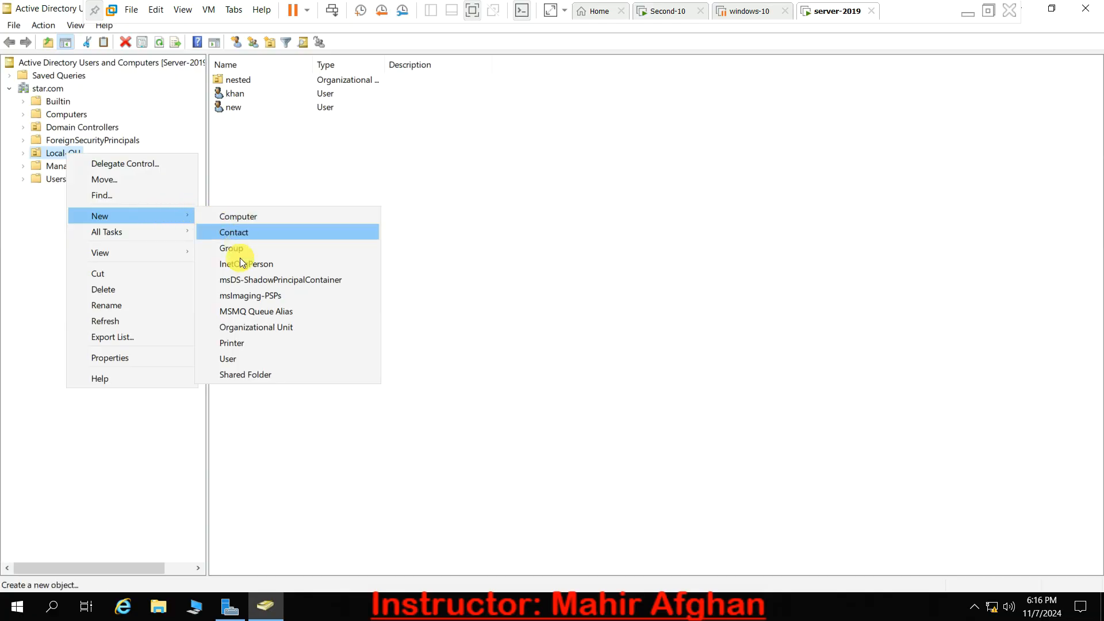
left_click(239, 357)
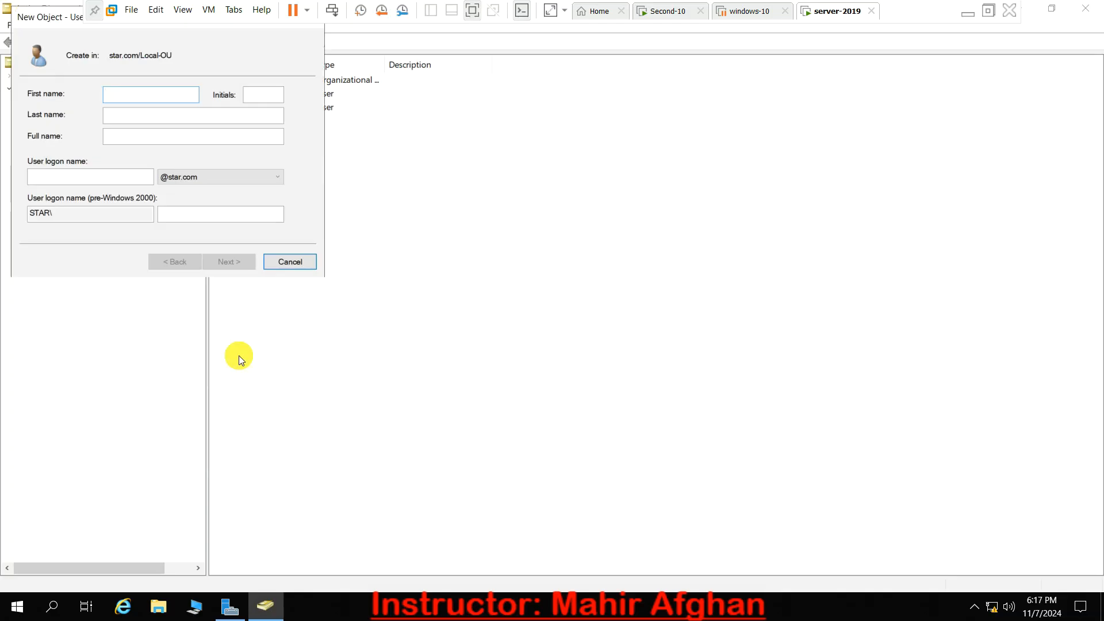
type("kjkjkj")
key("Tab")
key("Tab")
key("Tab")
type("kkkkk")
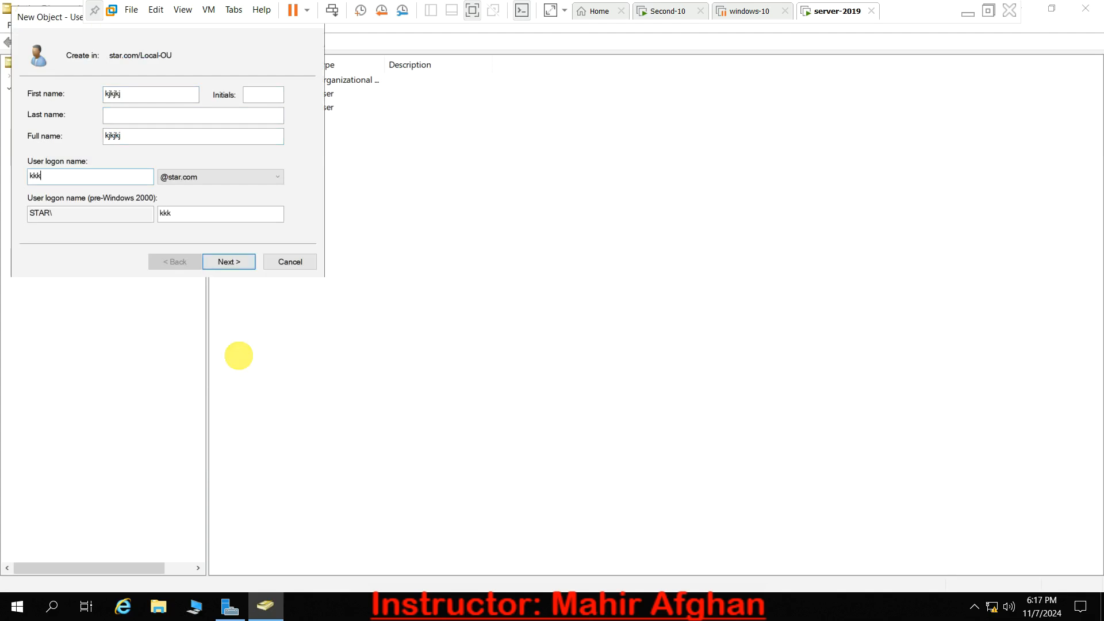
left_click(220, 263)
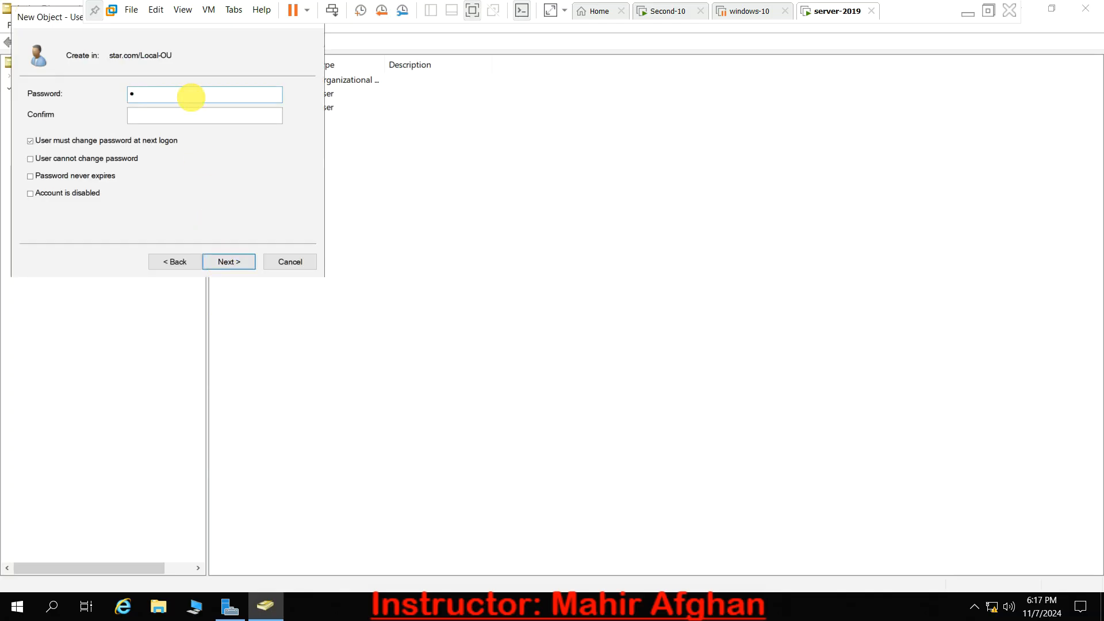
- Enter and confirm the new user's account password, turn off the forced change at next logon, set it never to expire, and create the user
key("Tab")
left_click(64, 139)
left_click(68, 176)
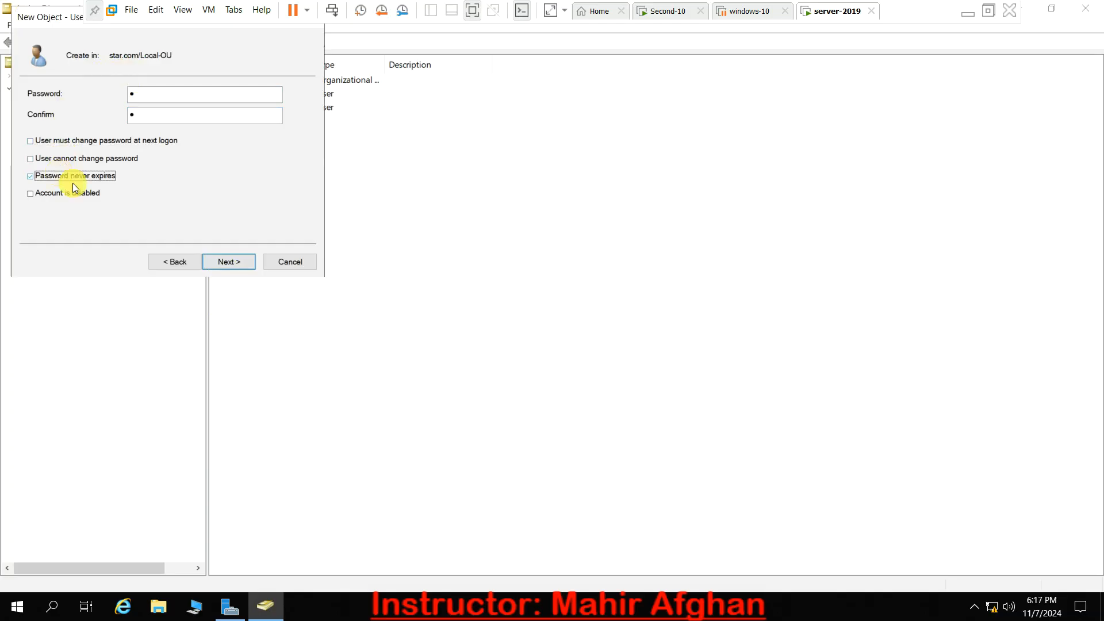
left_click(219, 264)
left_click(219, 263)
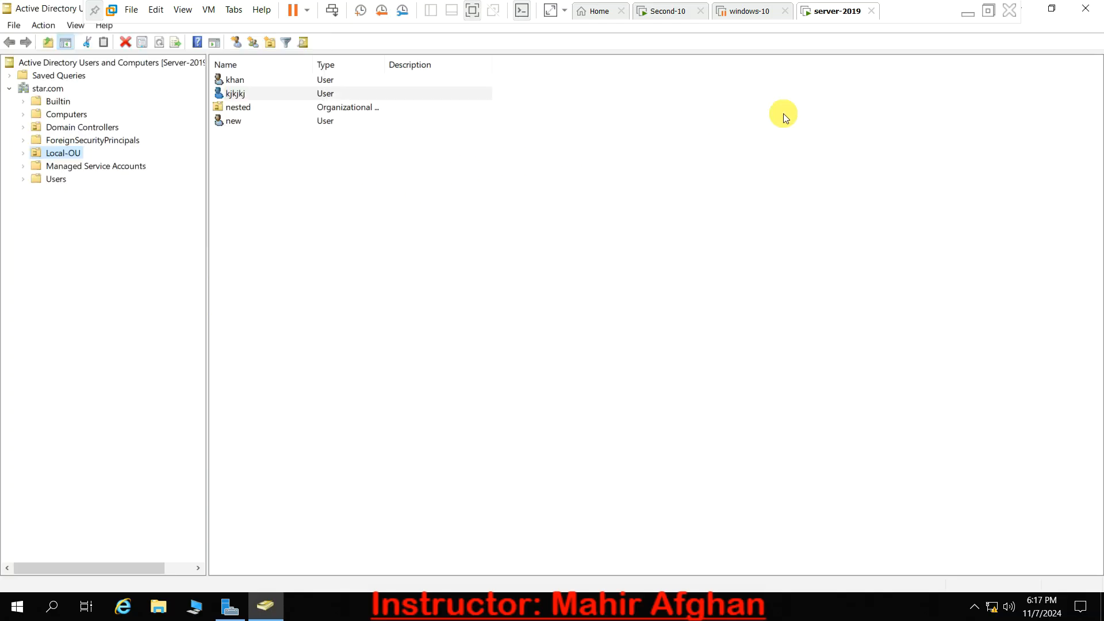
- Close Active Directory Users and Computers, open Group Policy Management from Server Manager, and open star.com's Default Domain Policy for editing in a maximized editor
left_click(1098, 7)
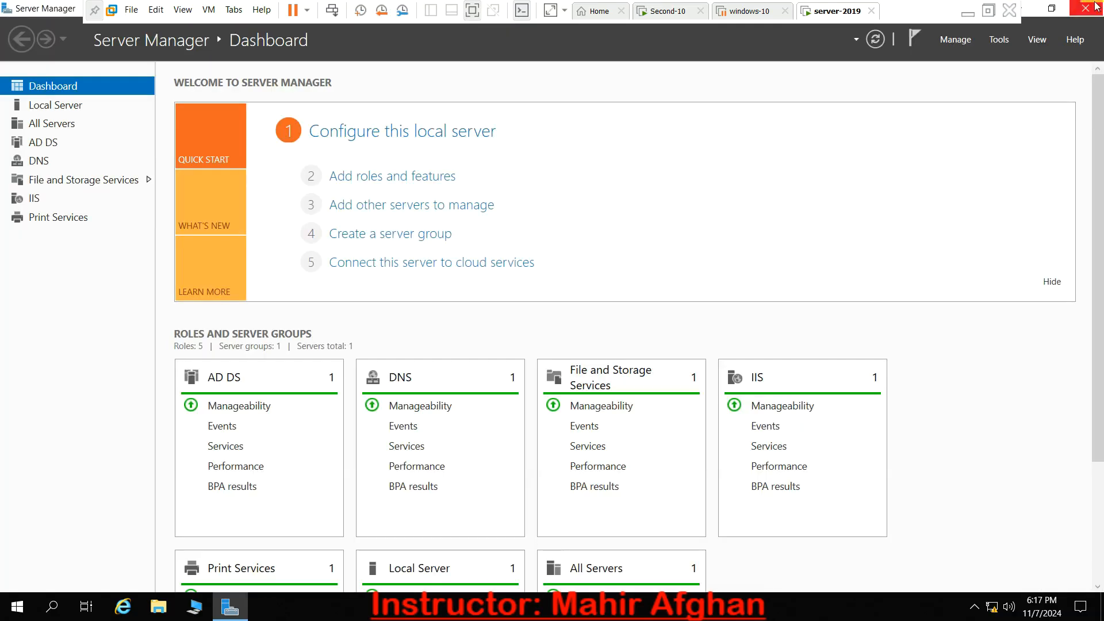
left_click(998, 39)
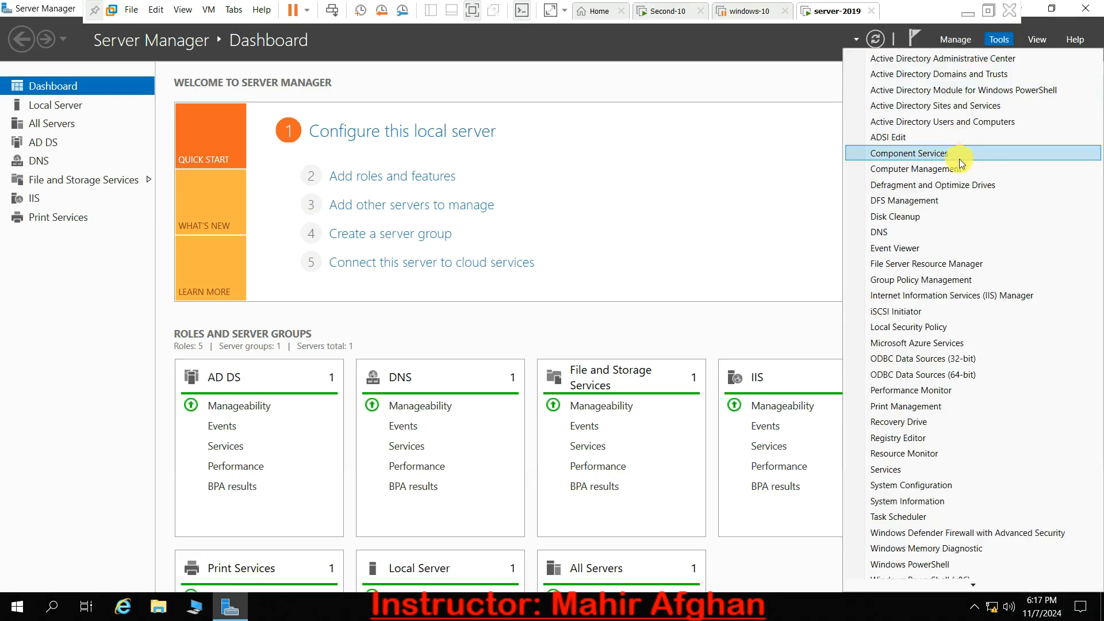
left_click(929, 280)
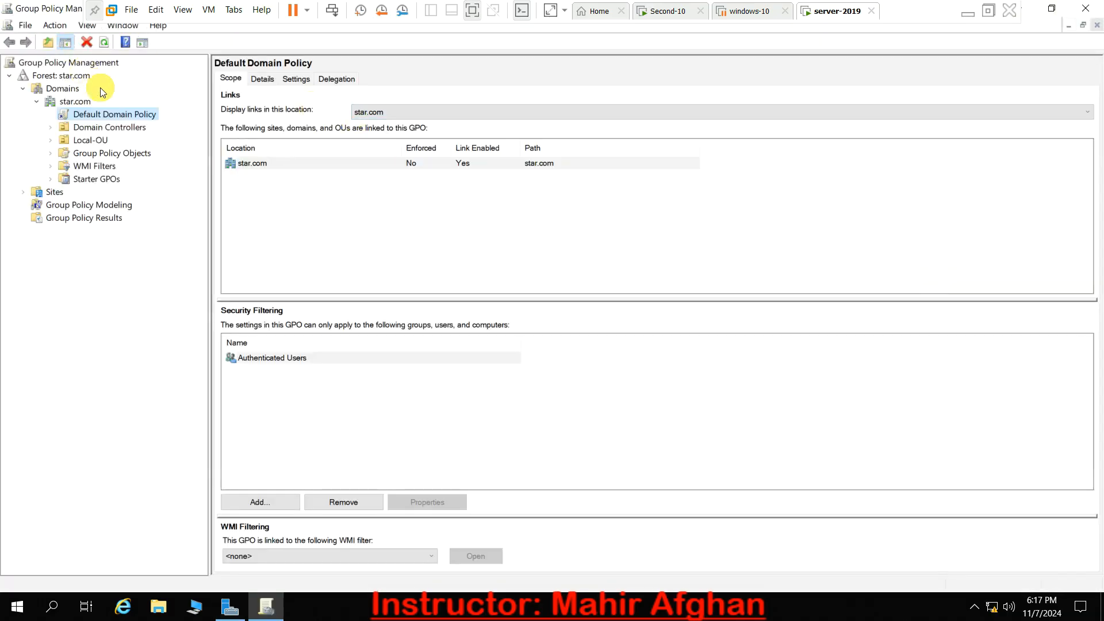
right_click(105, 116)
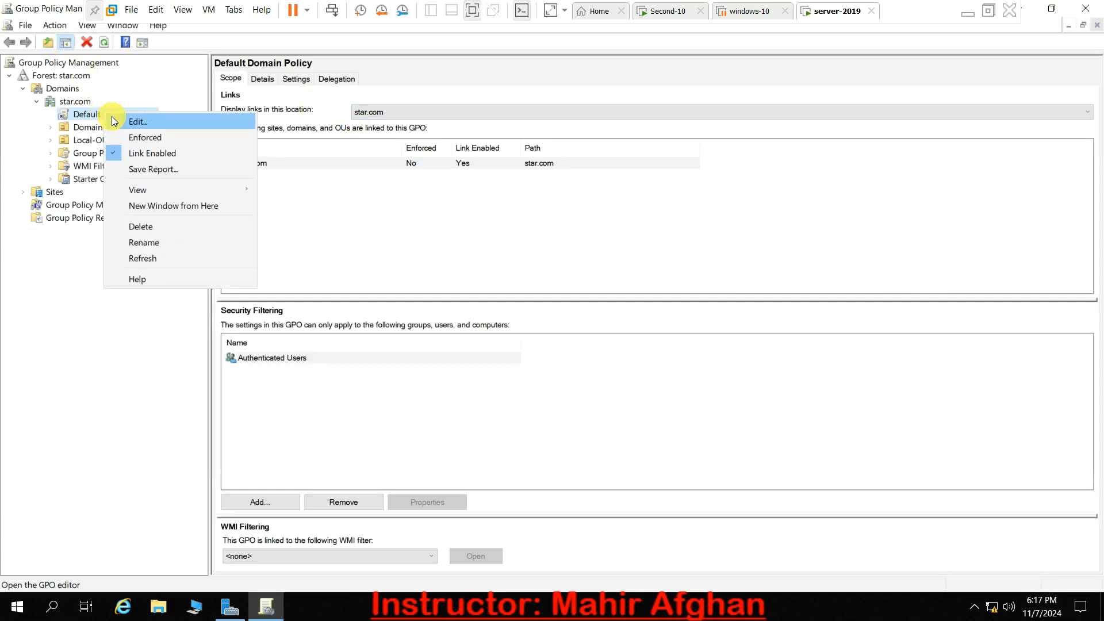
left_click(111, 121)
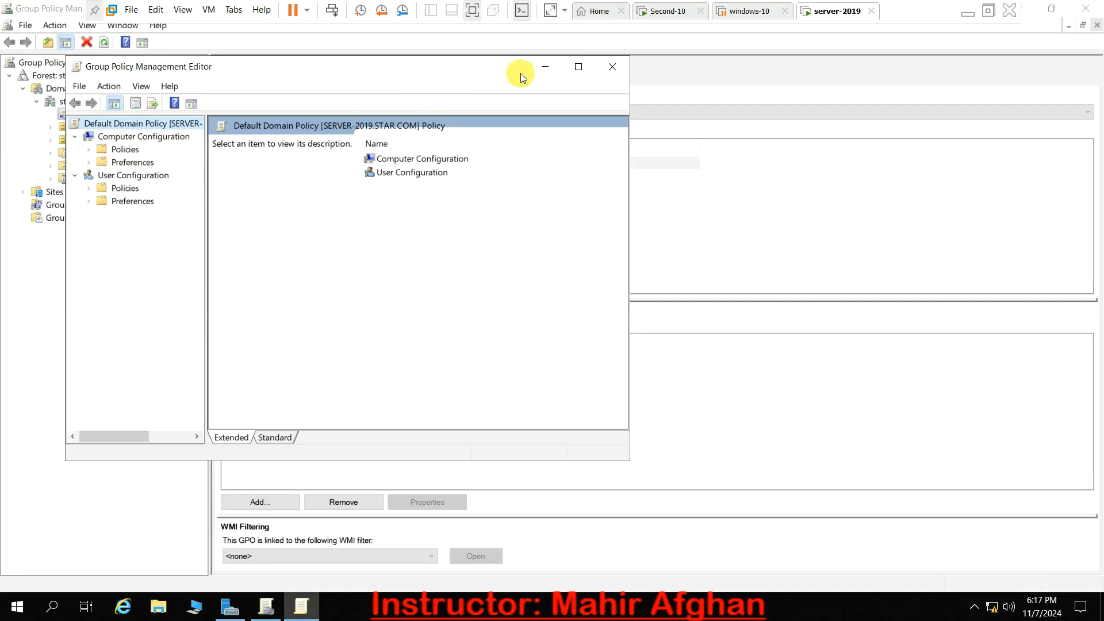
left_click(577, 67)
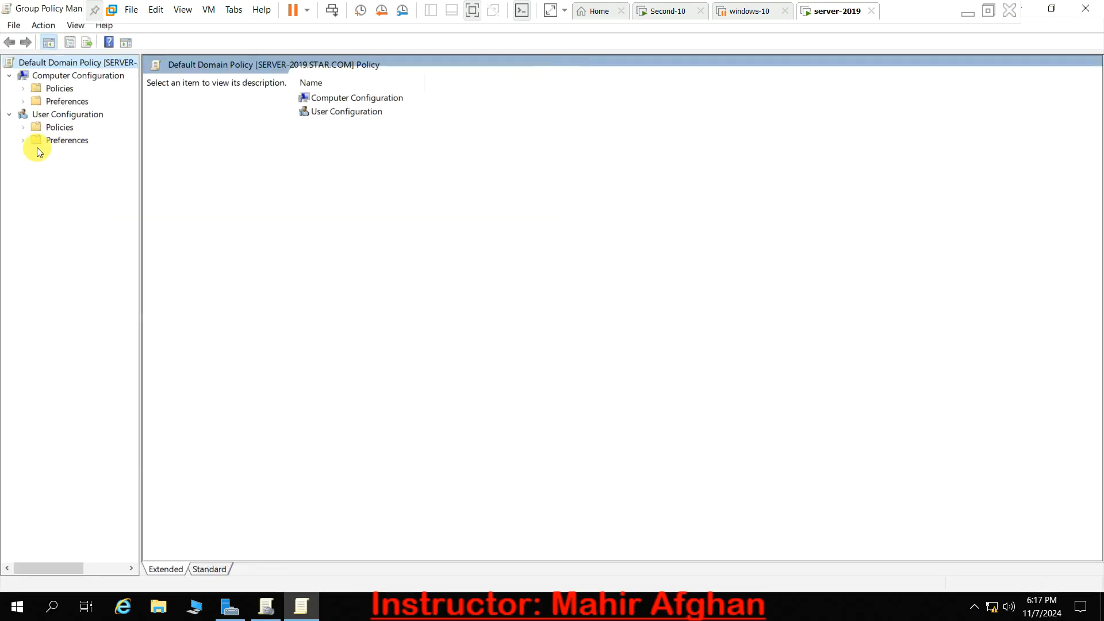
- Open the Password Policy within the Account Policies of Computer Configuration's Windows security settings
left_click(23, 89)
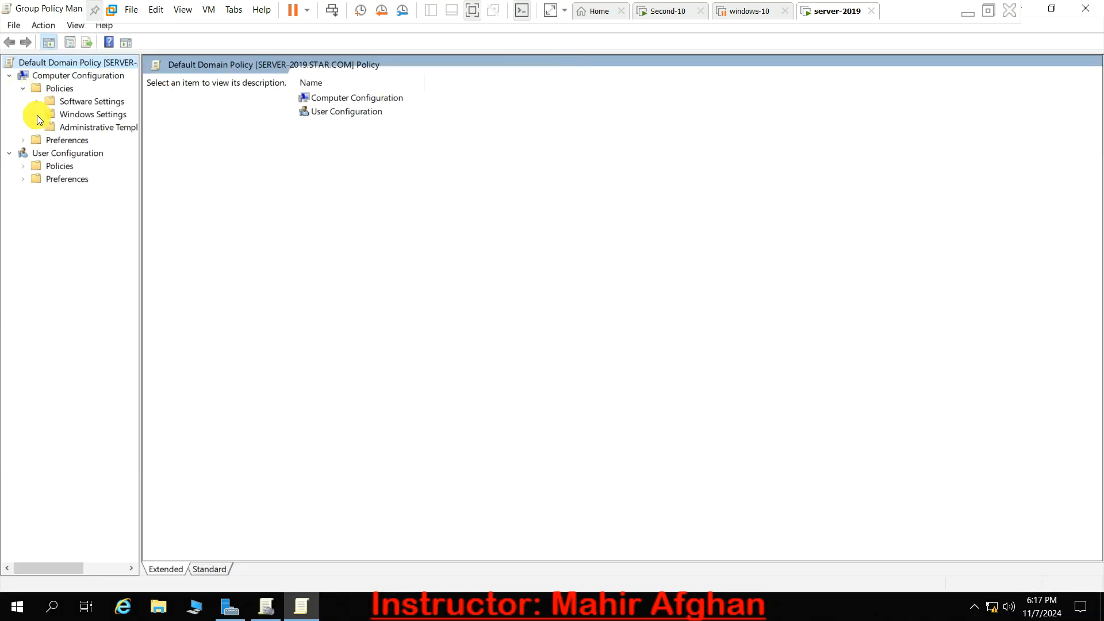
left_click(37, 114)
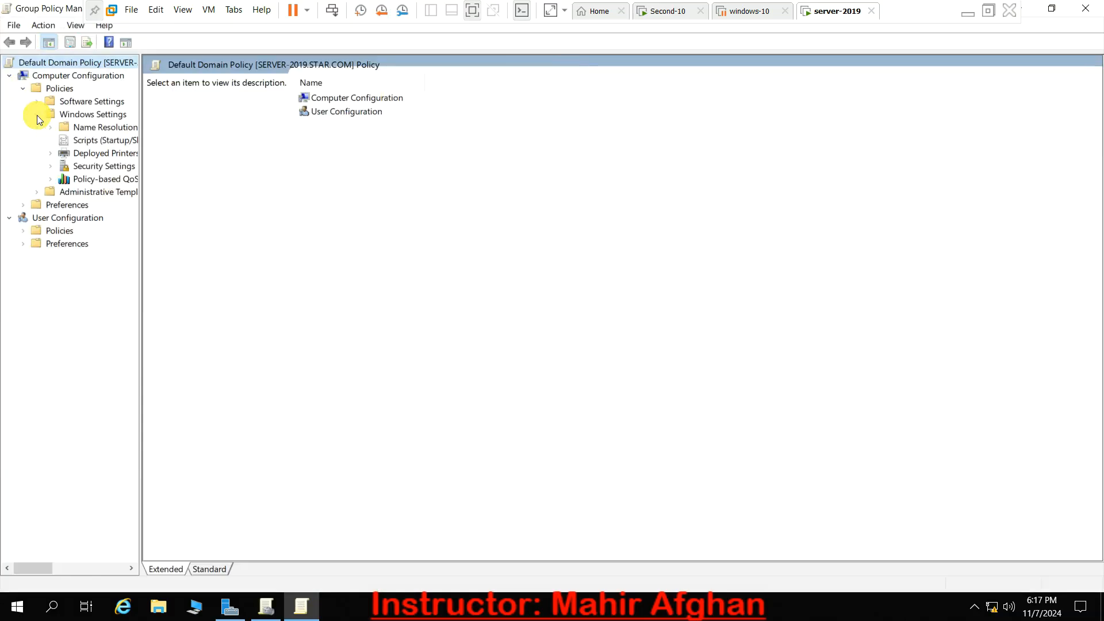
left_click(89, 167)
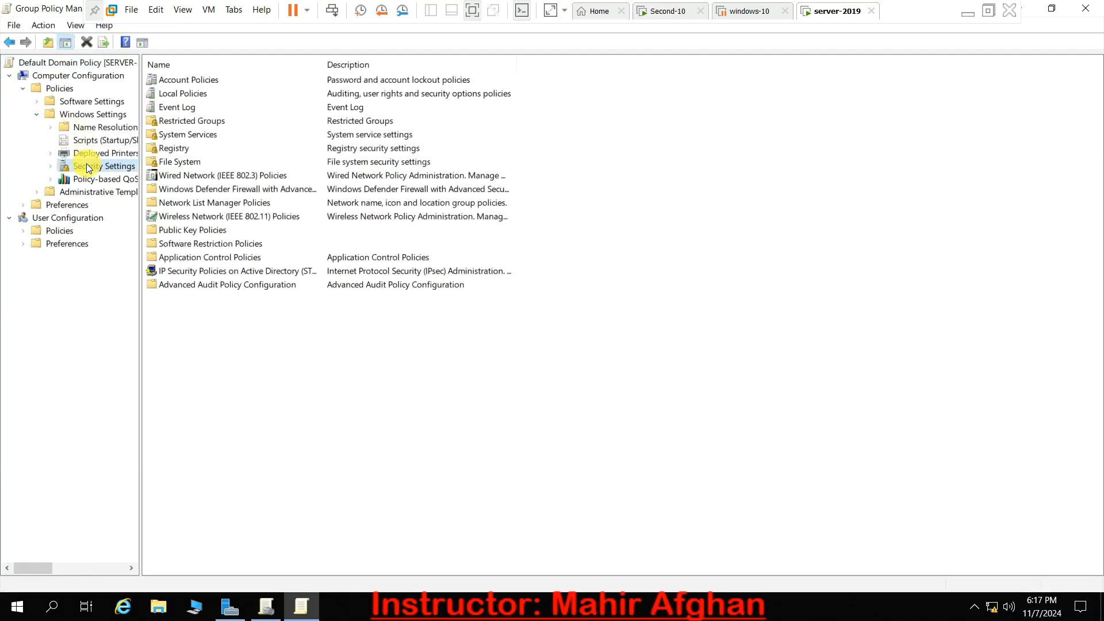
double_click(214, 79)
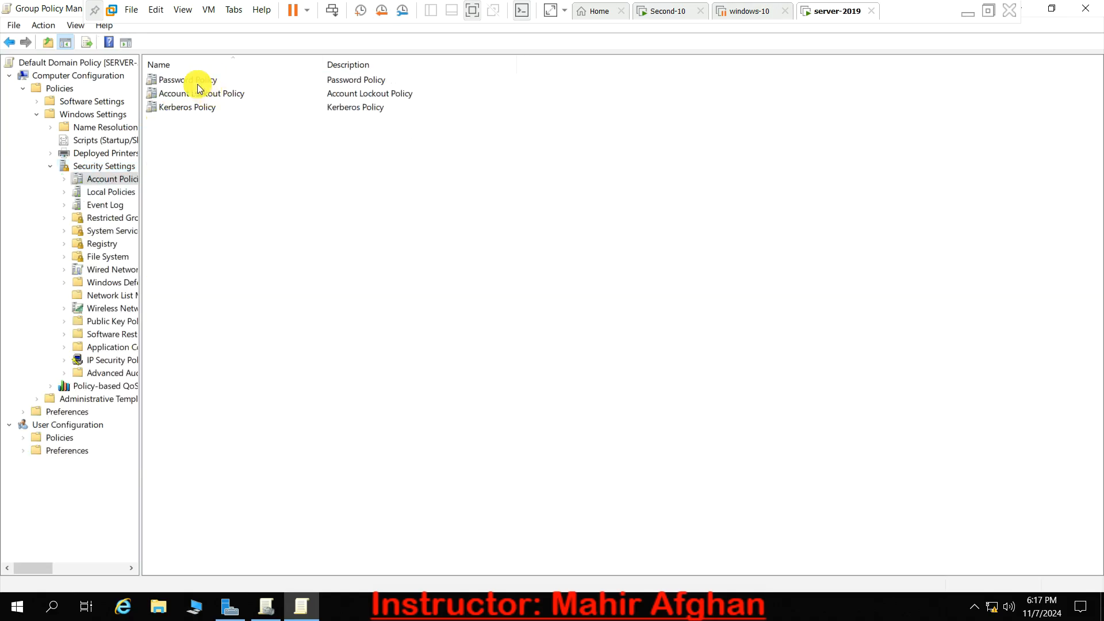
double_click(198, 84)
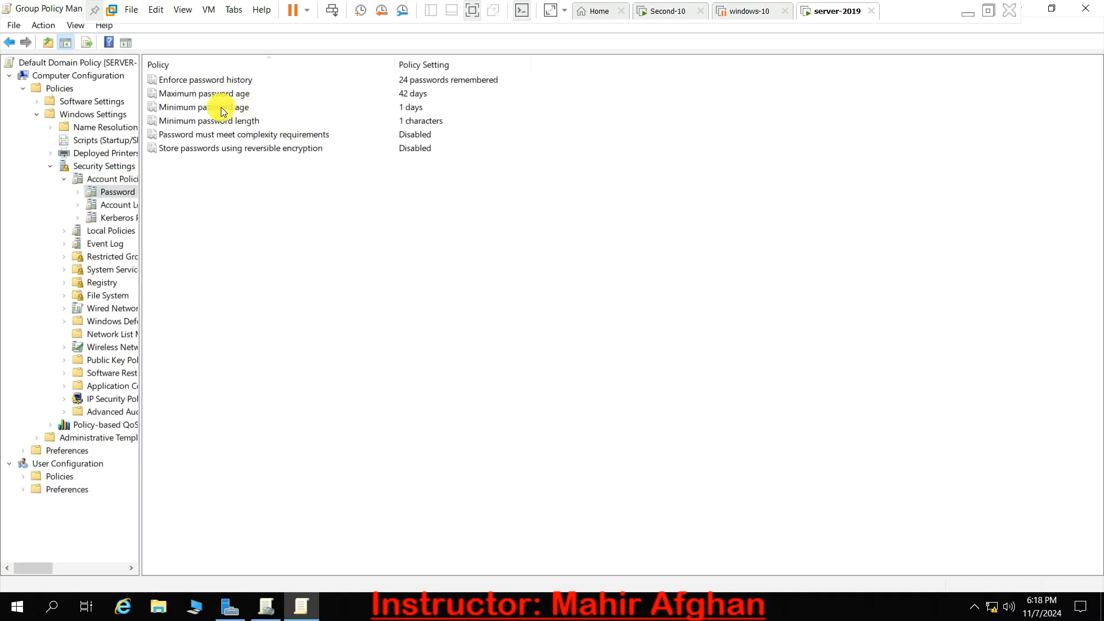
- Review the password complexity requirement's setting and explanation, and check the setting for storing passwords using reversible encryption
double_click(242, 138)
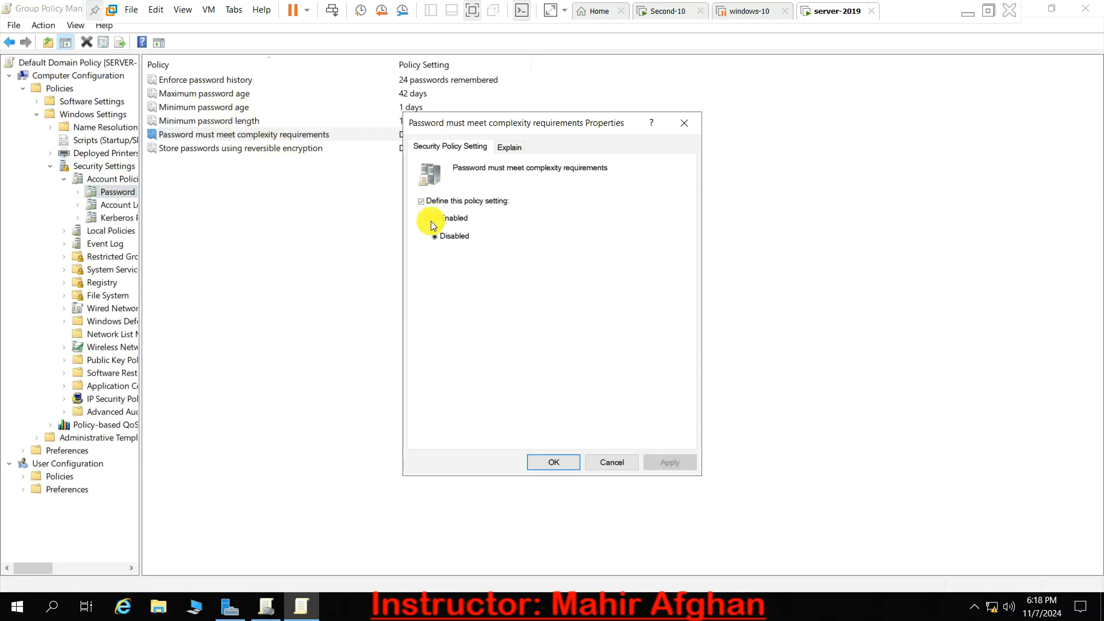
left_click(514, 148)
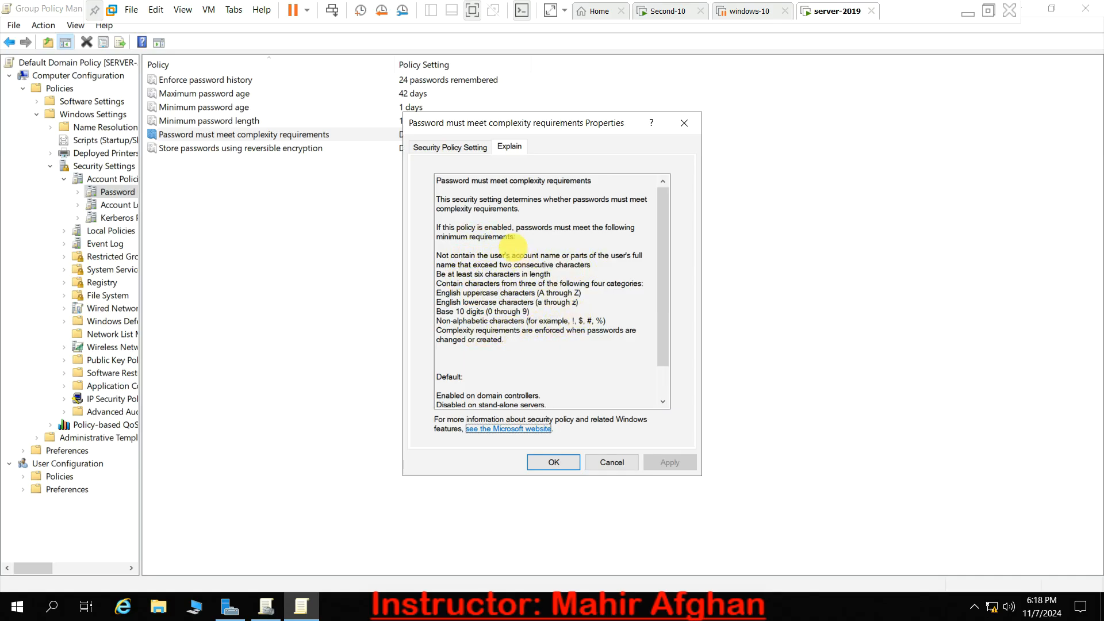
left_click(449, 149)
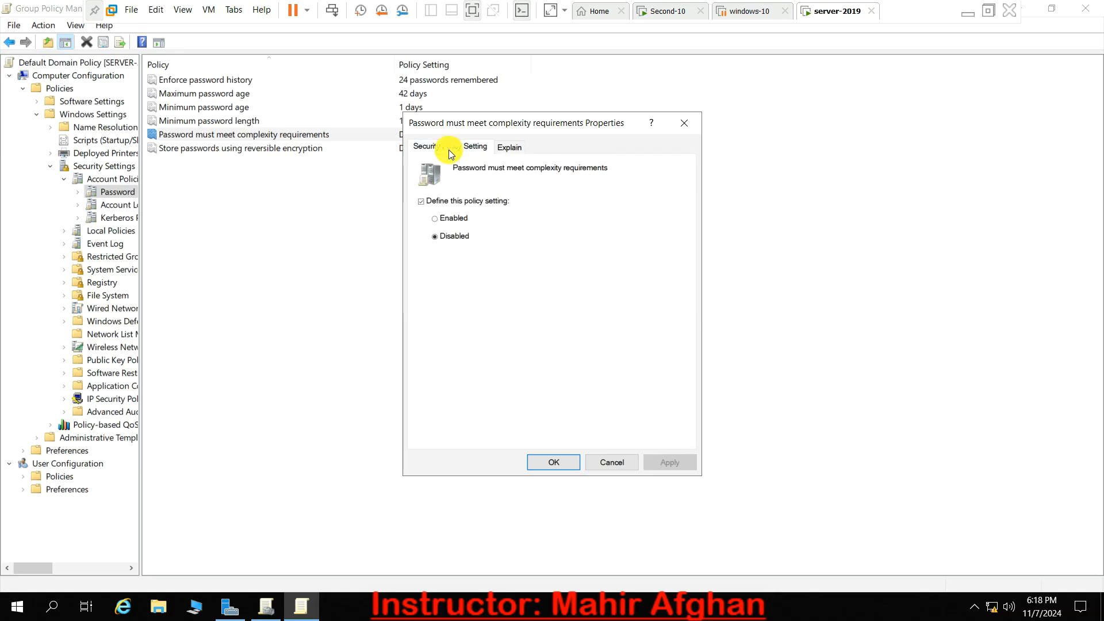
left_click(448, 239)
left_click(682, 123)
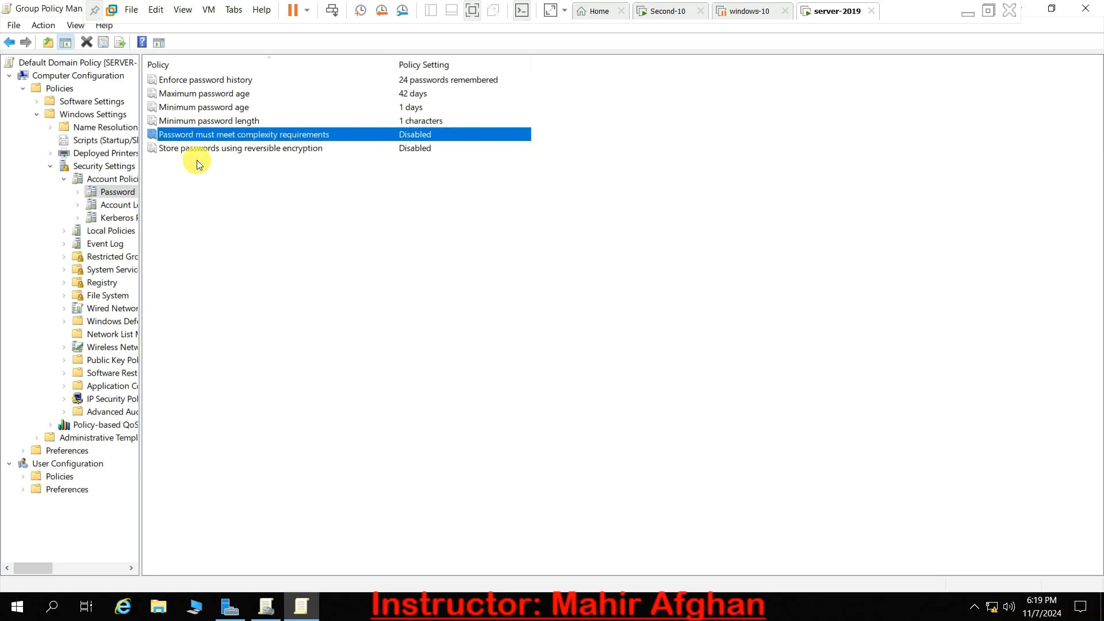
double_click(255, 151)
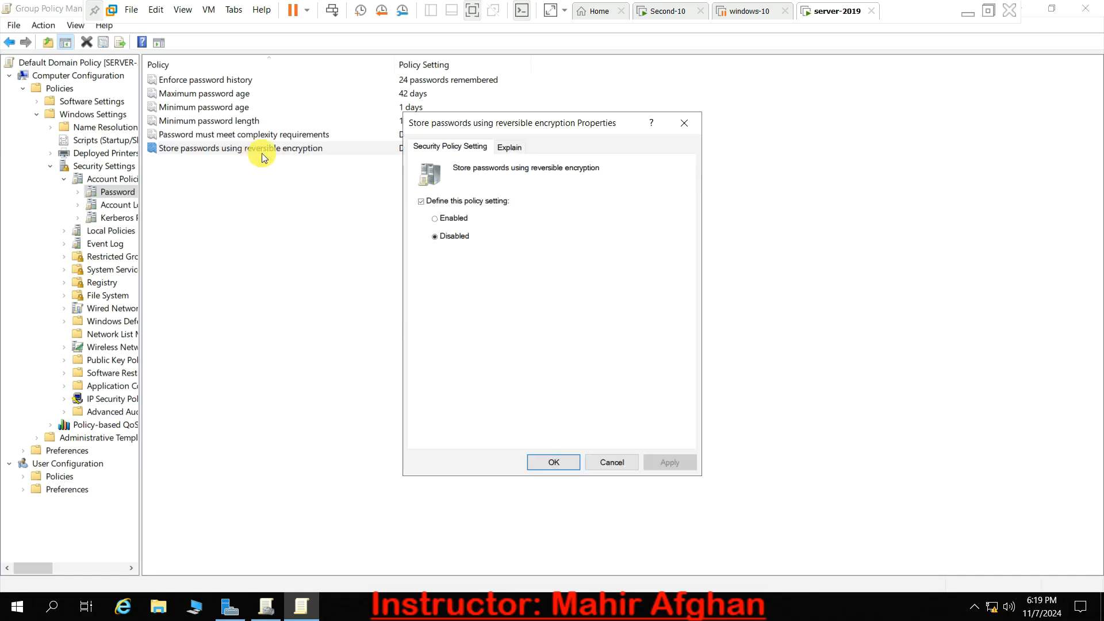
left_click(684, 124)
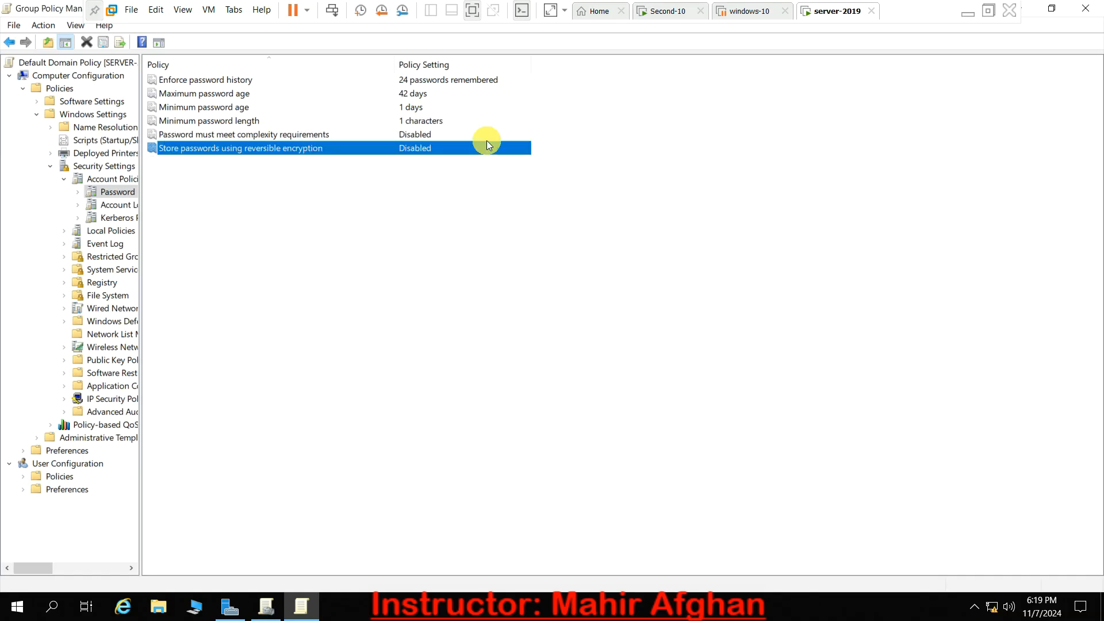
- Set the minimum password length policy to 0 characters and apply it
double_click(196, 120)
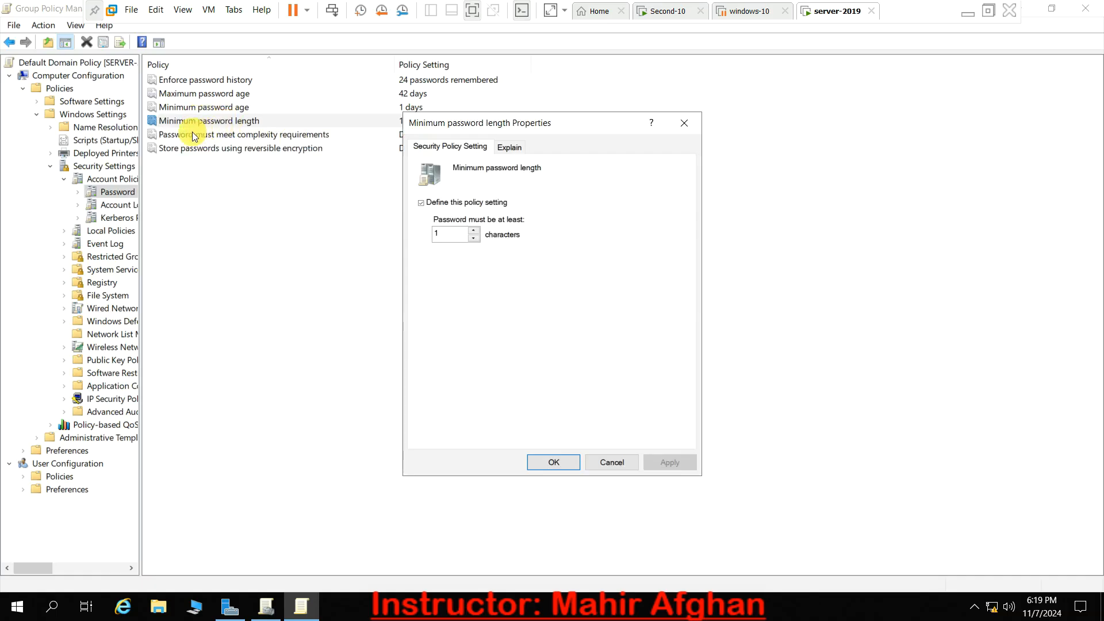
left_click(452, 235)
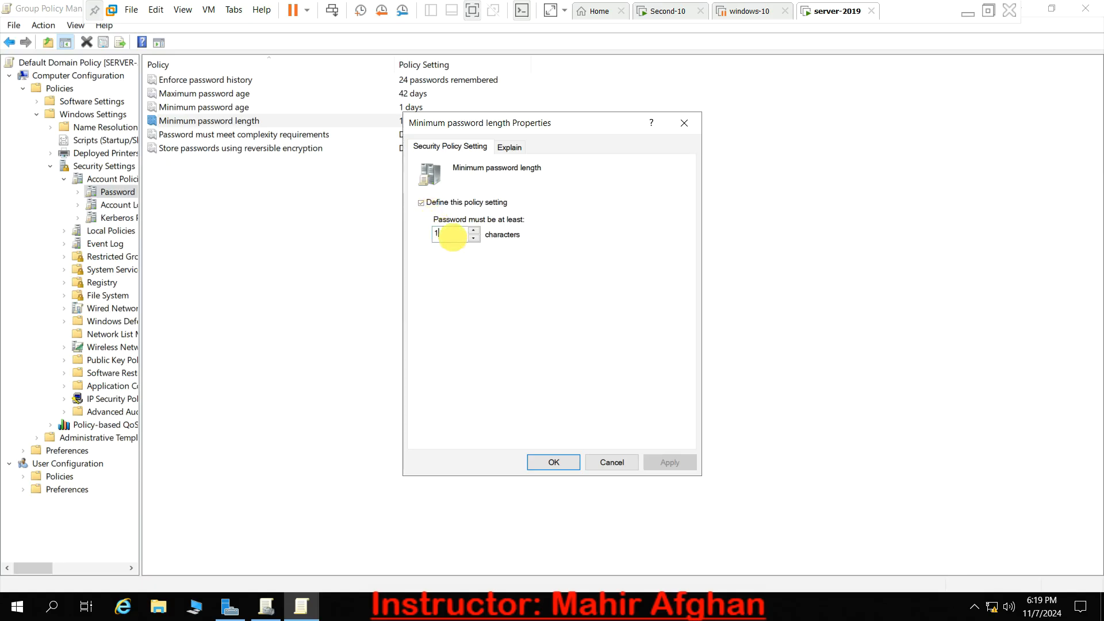
key("BackSpace")
type("0")
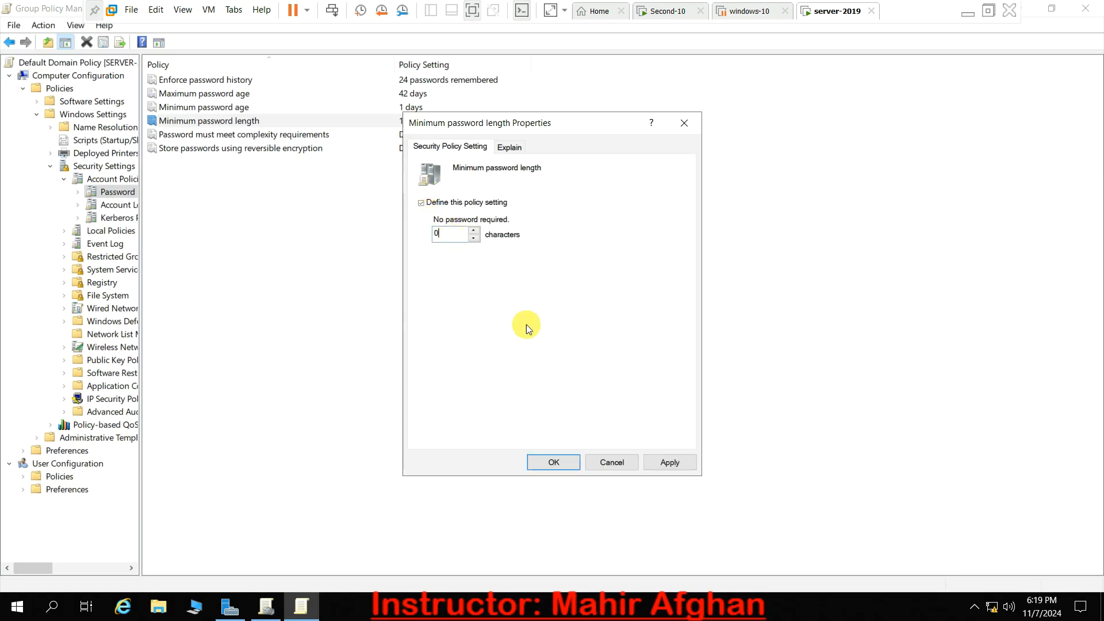
left_click(672, 460)
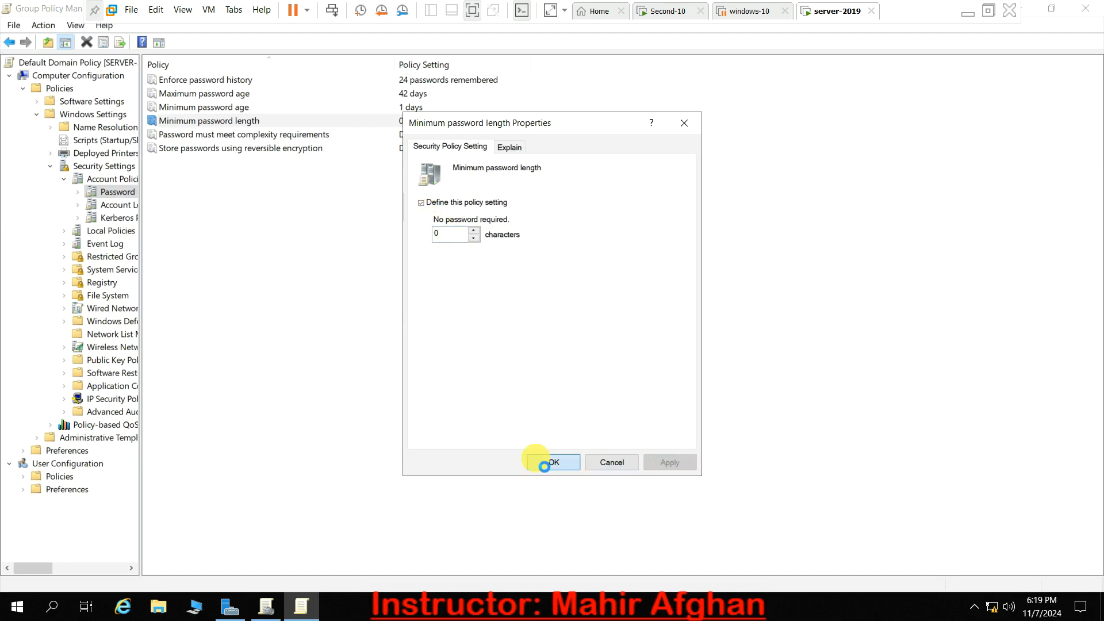
left_click(535, 459)
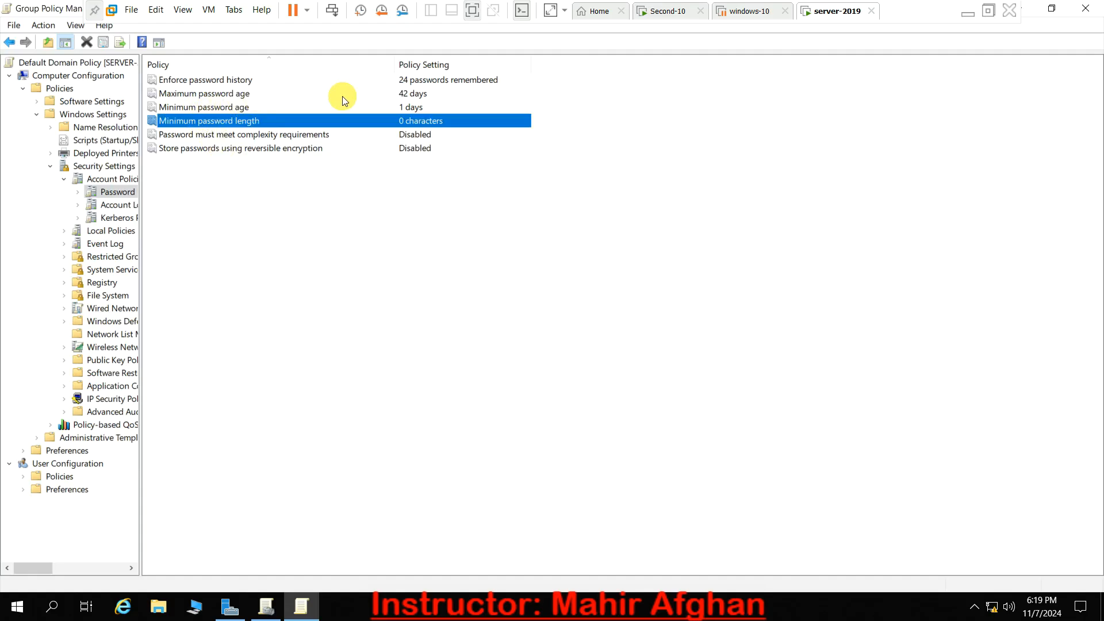
- Set the Enforce password history policy to 3 passwords remembered and apply it
left_click(391, 95)
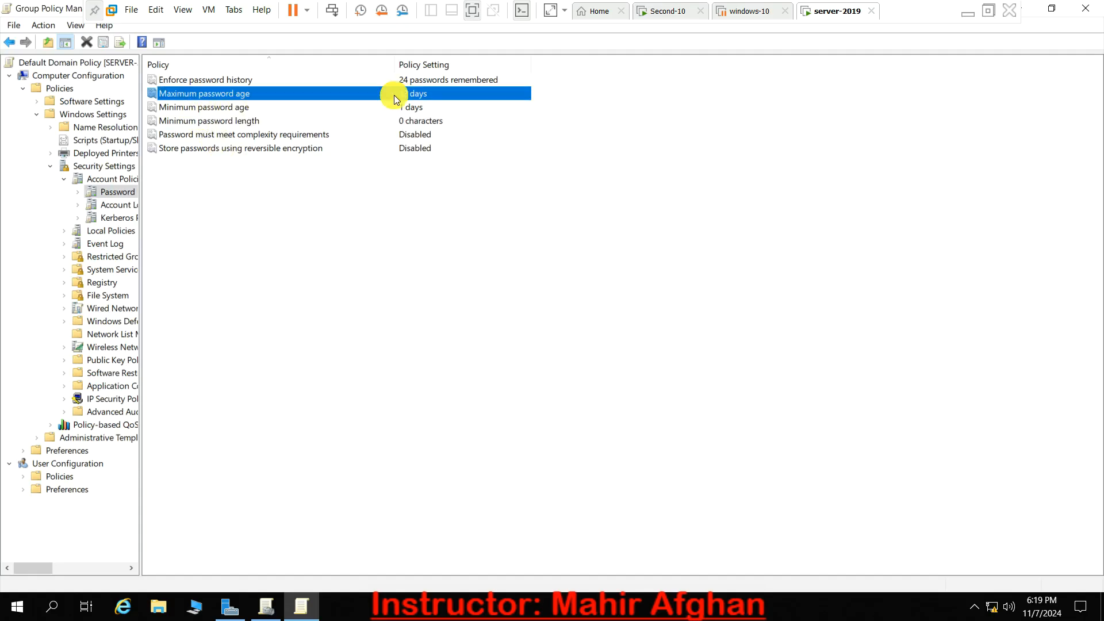
left_click(395, 109)
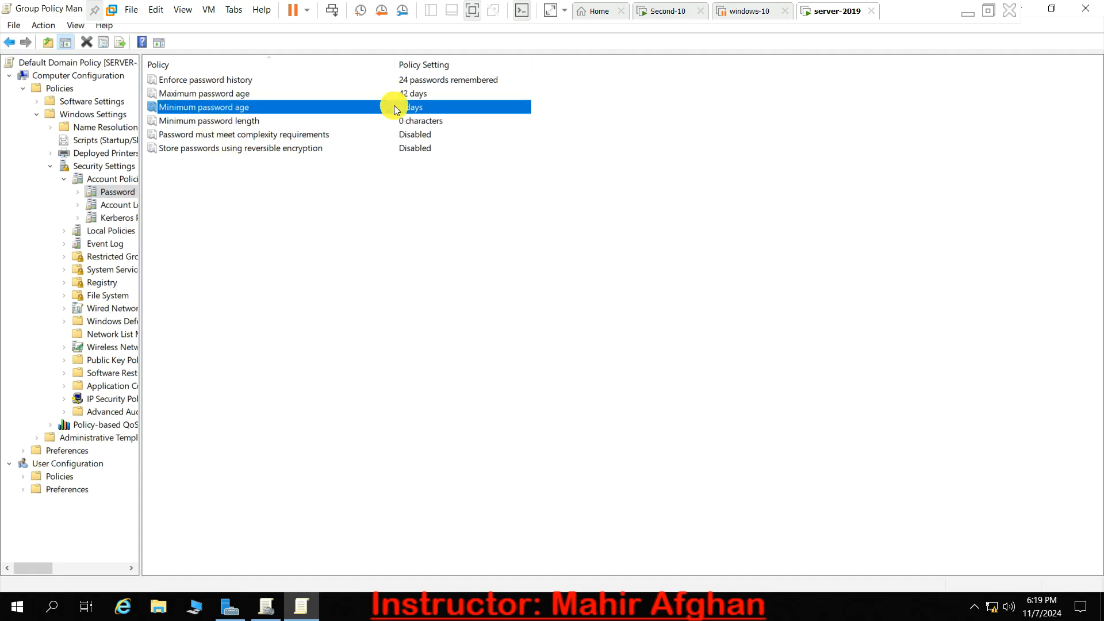
double_click(342, 79)
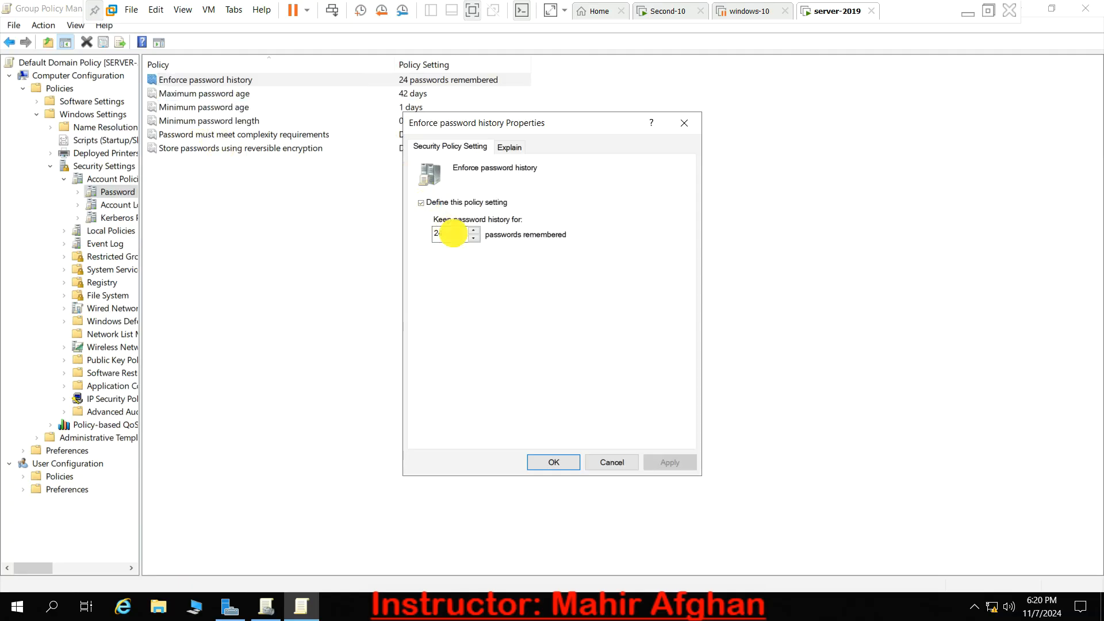
key("BackSpace")
key("BackSpace")
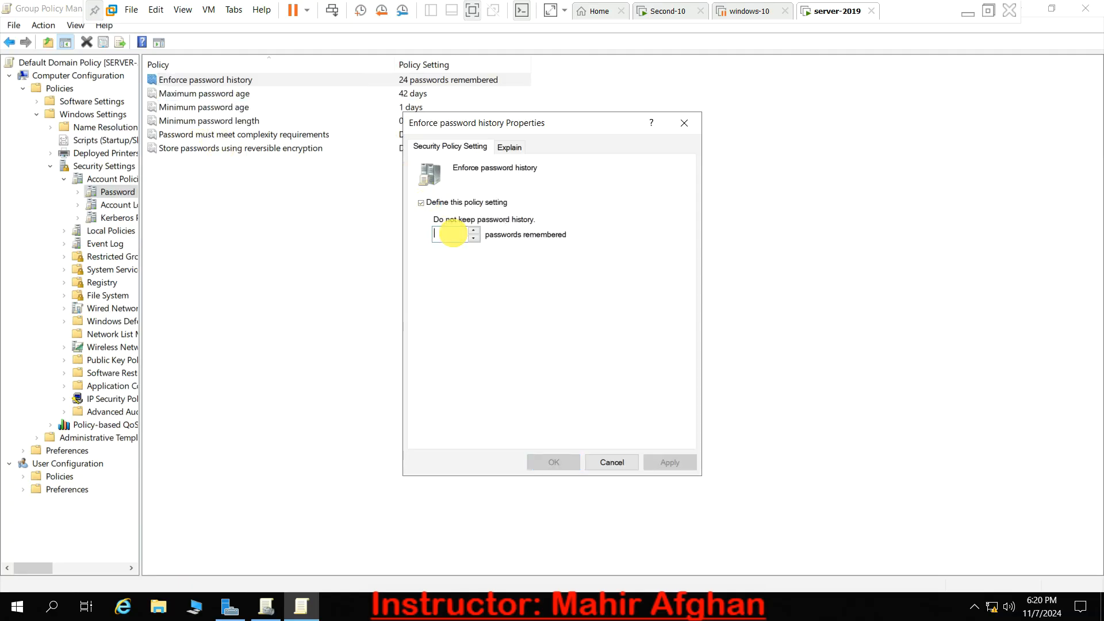
type("3")
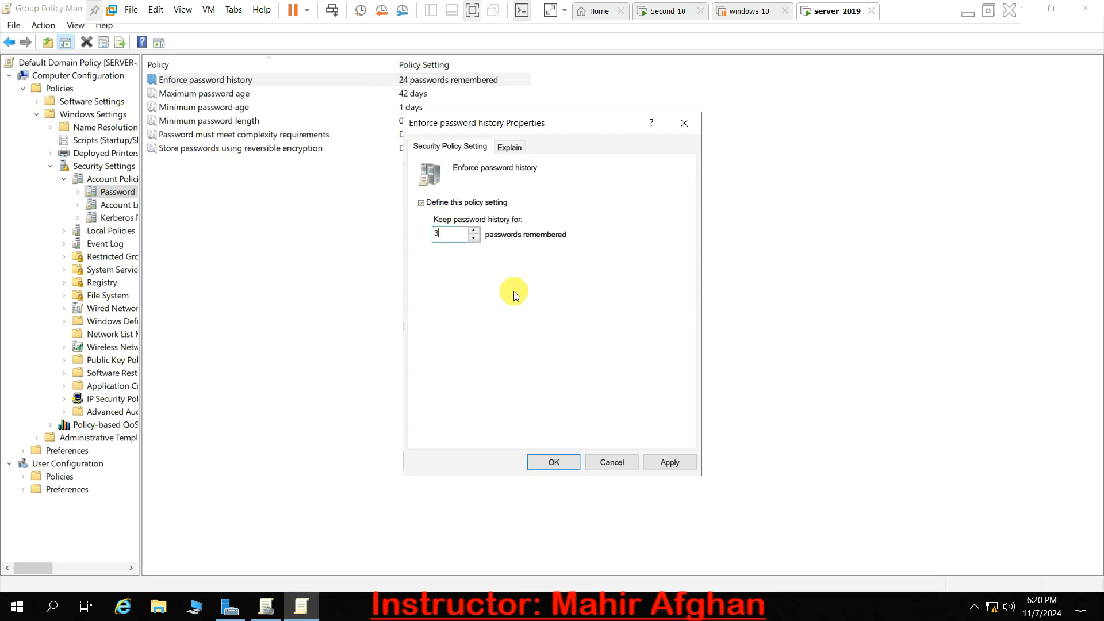
left_click(658, 467)
left_click(554, 465)
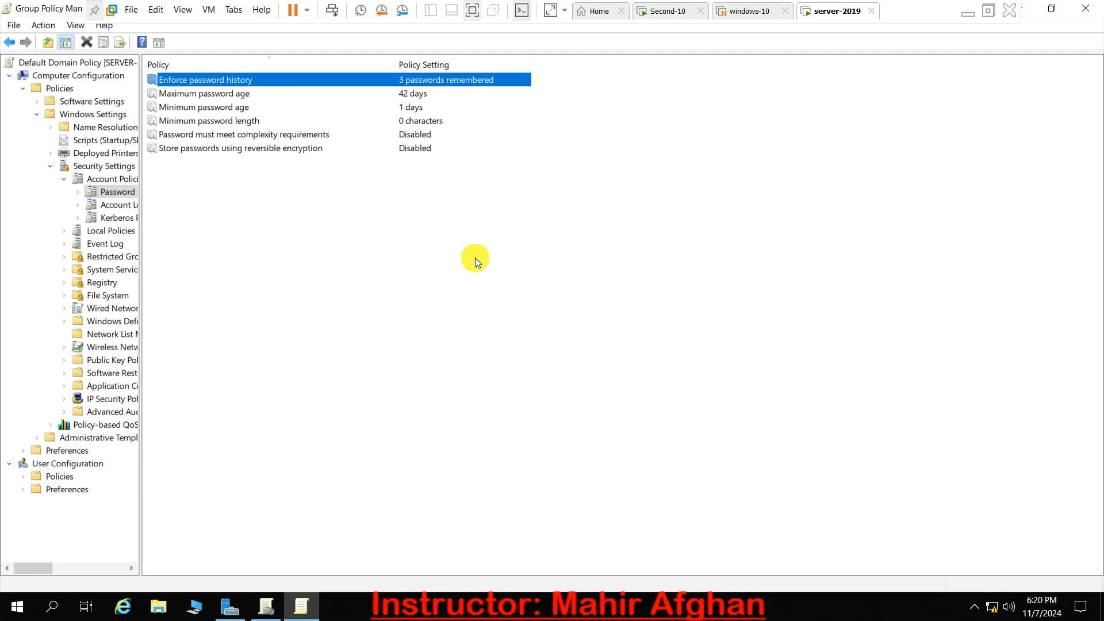
- Open Notepad and list three different sample passwords, each on its own line
key("super+s")
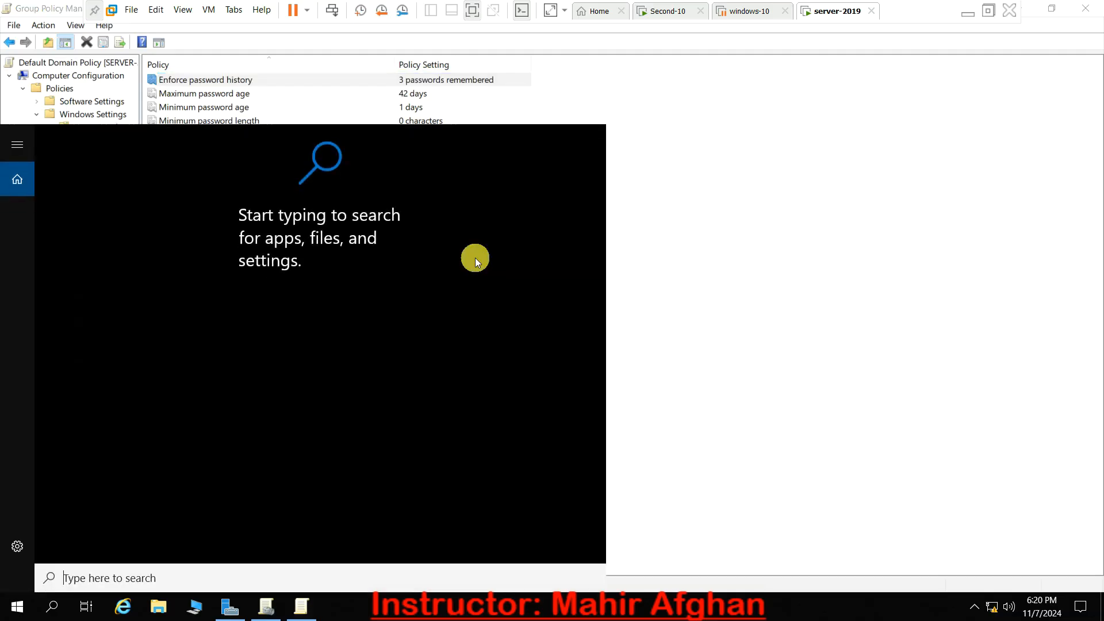
type("note")
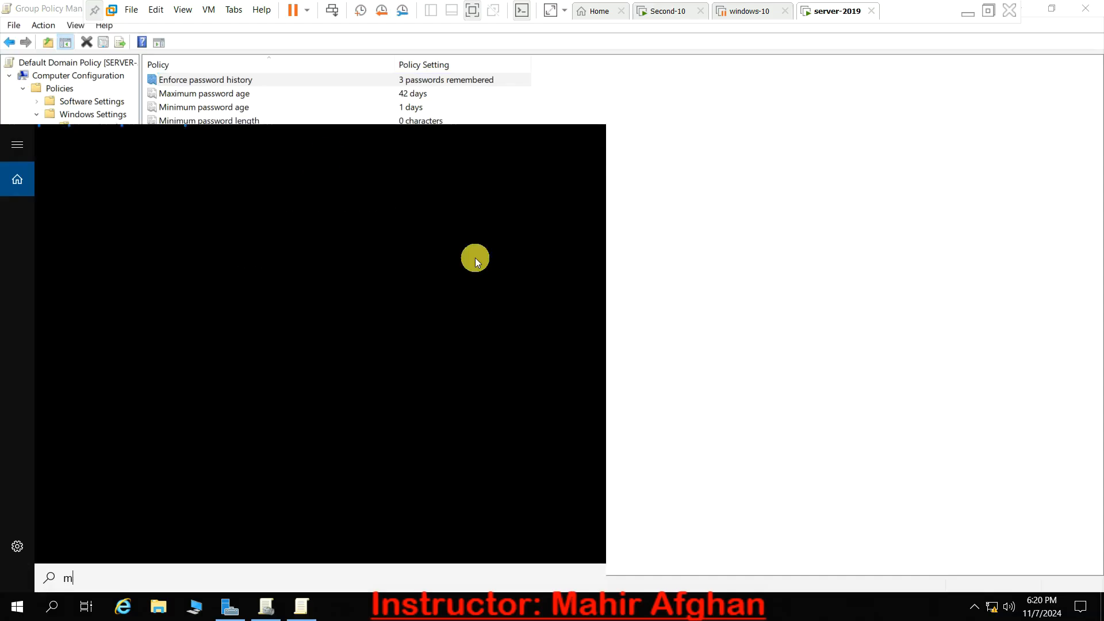
key("Return")
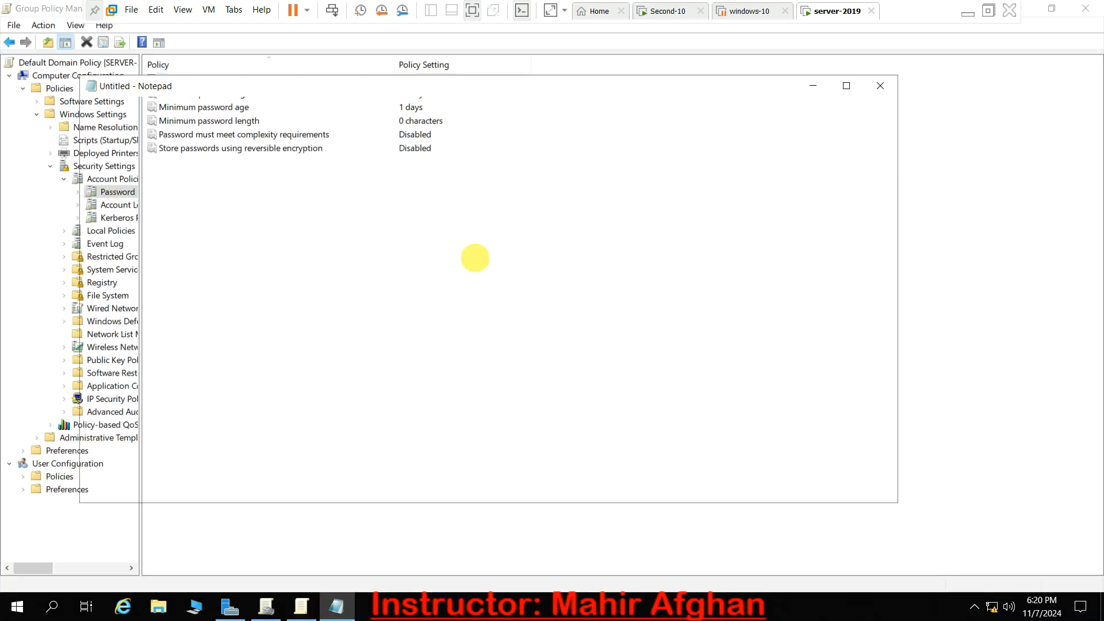
type("khan")
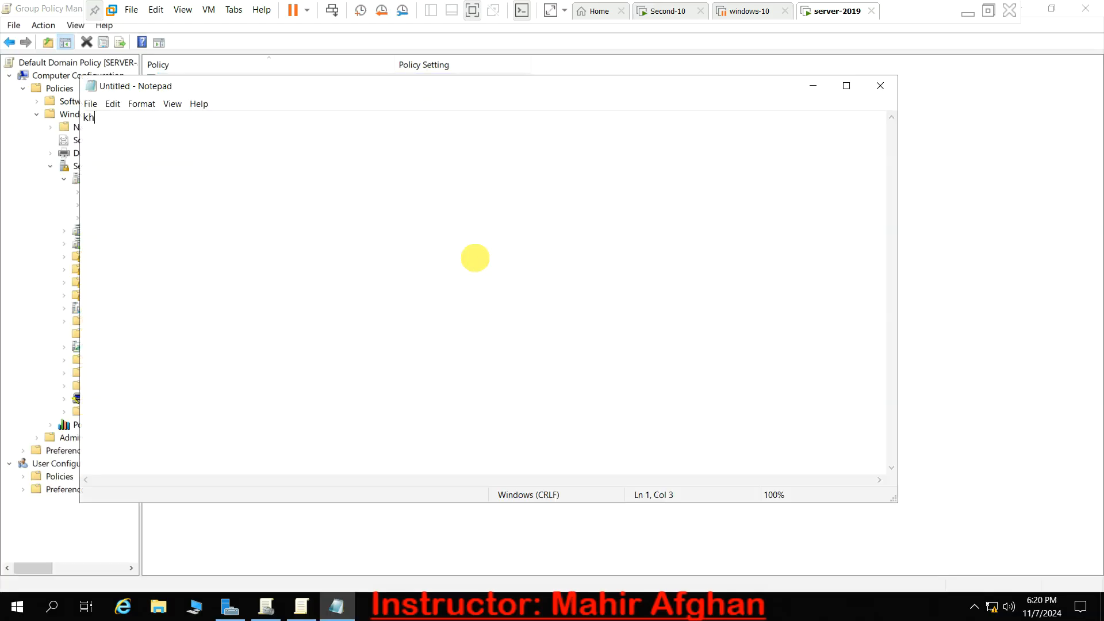
key("Return")
type("jan")
key("Return")
type("gull")
key("Return")
- Repeat the first sample password on the fourth line and highlight the three entries above it to illustrate password history
type("------------")
key("BackSpace")
key("BackSpace")
key("BackSpace")
key("BackSpace")
key("BackSpace")
key("BackSpace")
key("BackSpace")
key("BackSpace")
key("BackSpace")
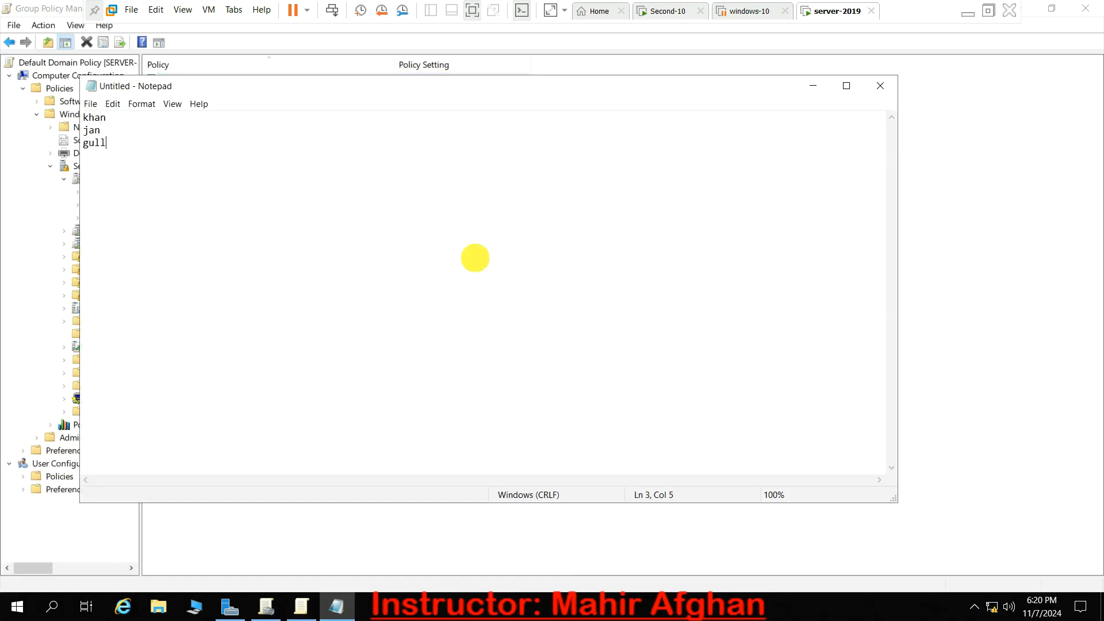
type("khan")
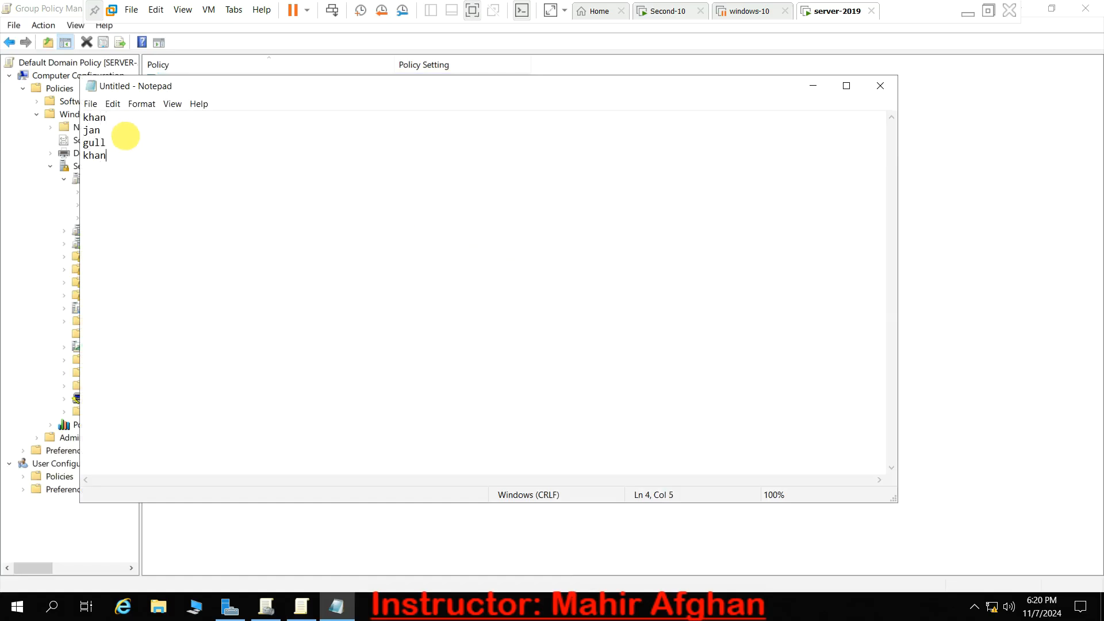
left_click_drag(125, 137, 83, 117)
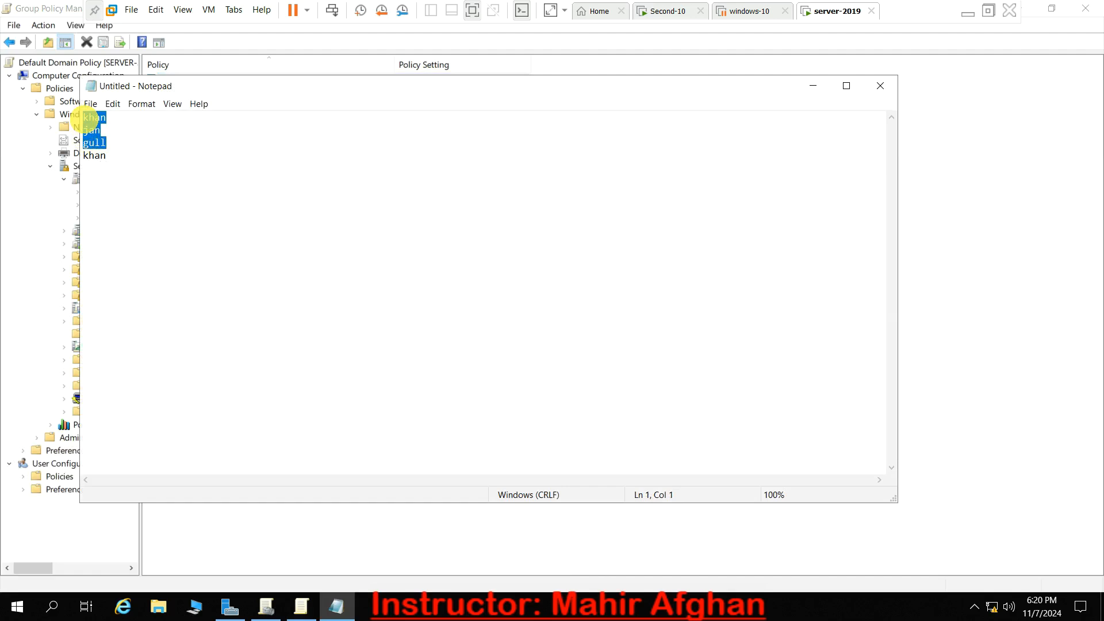
left_click(118, 162)
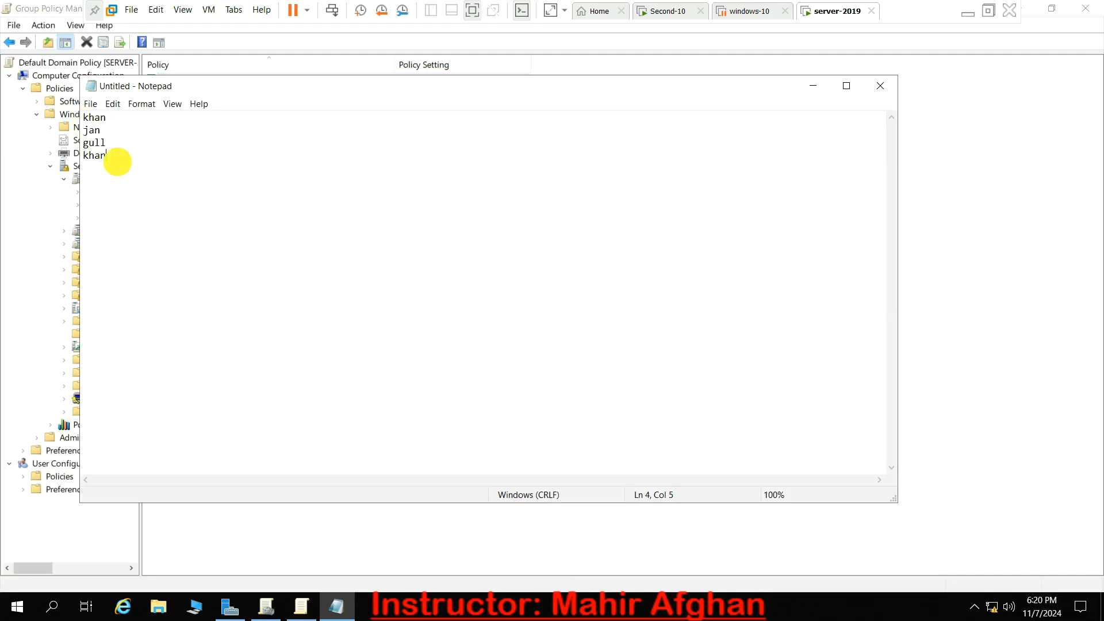
- Replace the repeated fourth entry in Notepad with a new sample password and highlight the list's entries up to the first one
key("BackSpace")
key("BackSpace")
key("BackSpace")
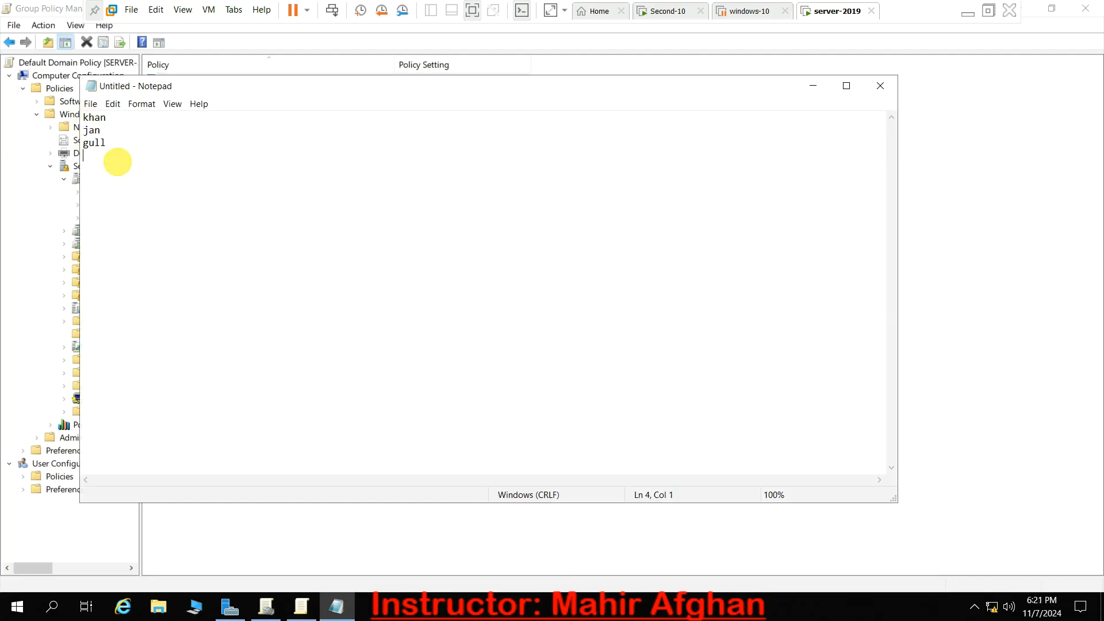
type("peace")
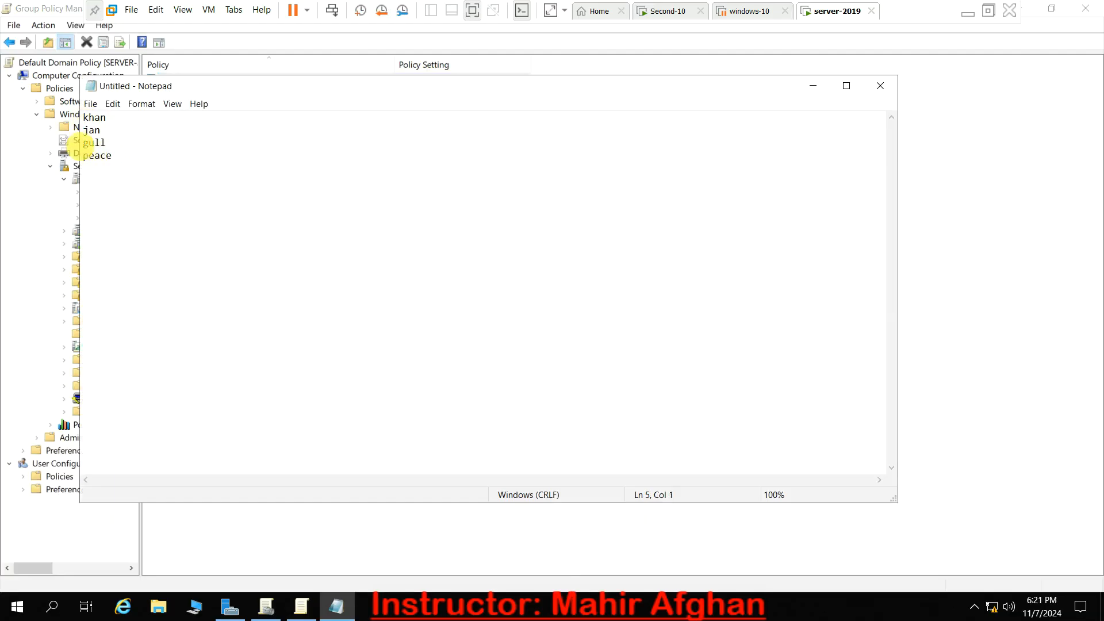
double_click(86, 143)
left_click_drag(118, 160, 85, 114)
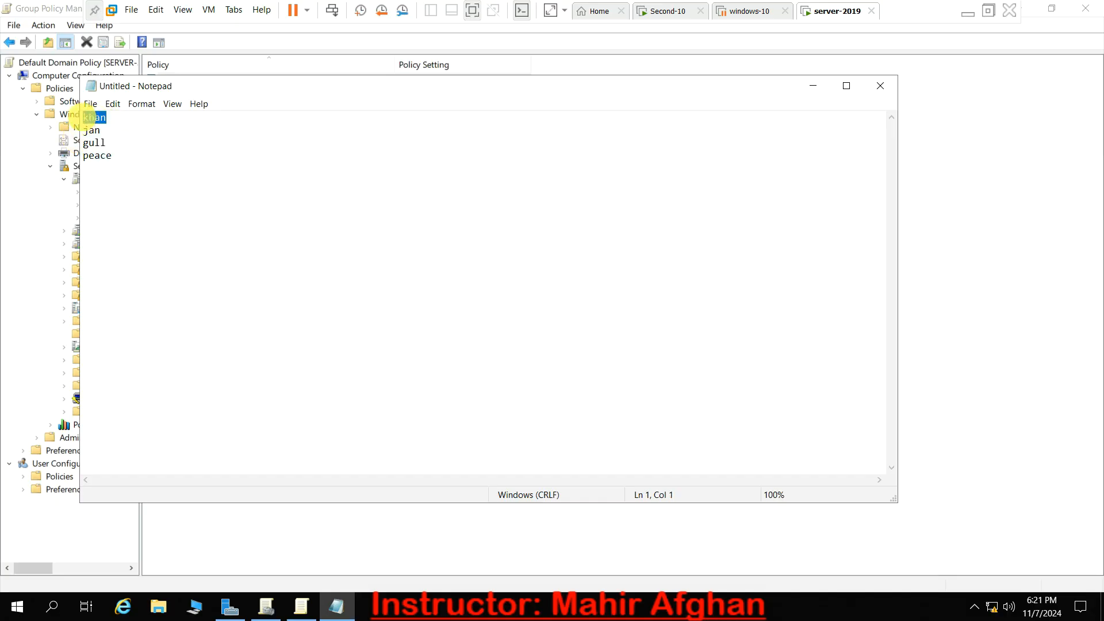
left_click(117, 156)
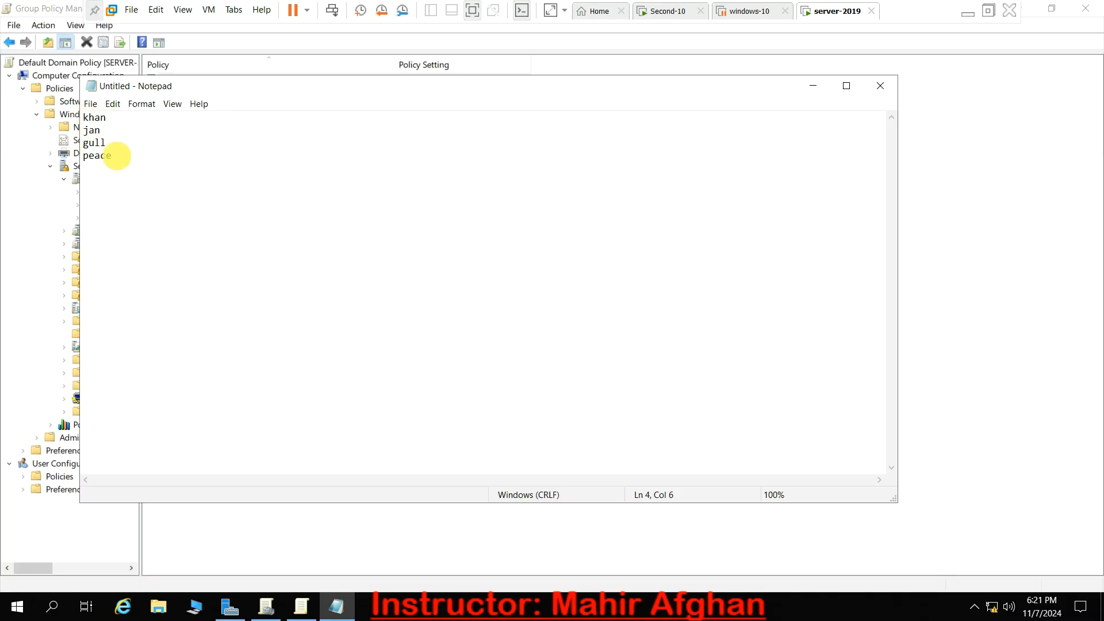
- Repeat the first sample password below the list after a blank line, and close Notepad without saving
key("Return")
key("Return")
type("khan;")
key("BackSpace")
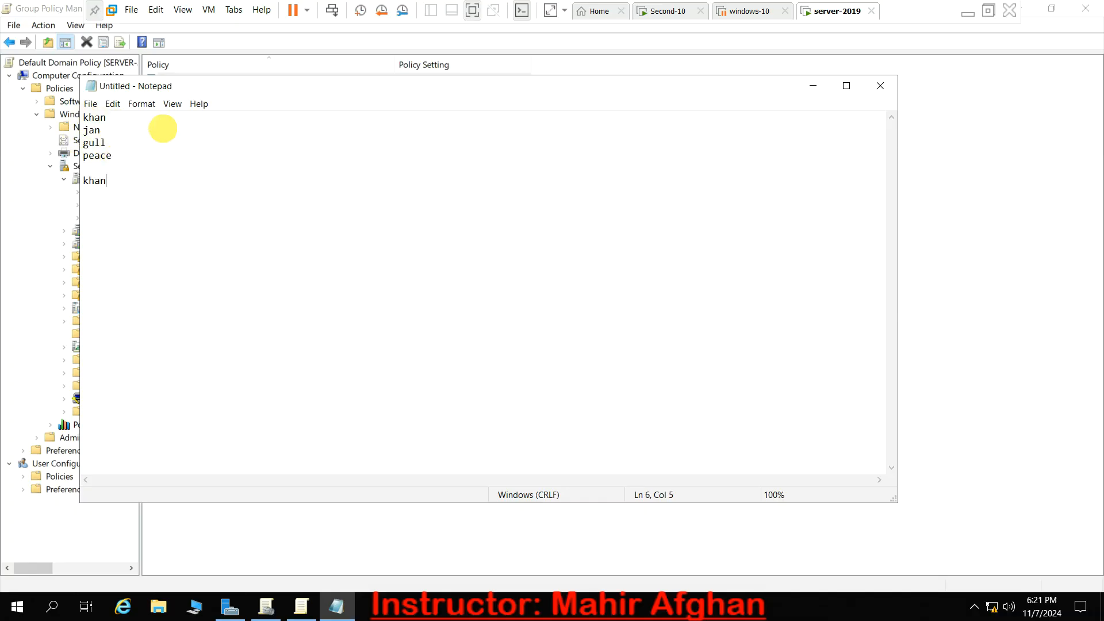
left_click(879, 88)
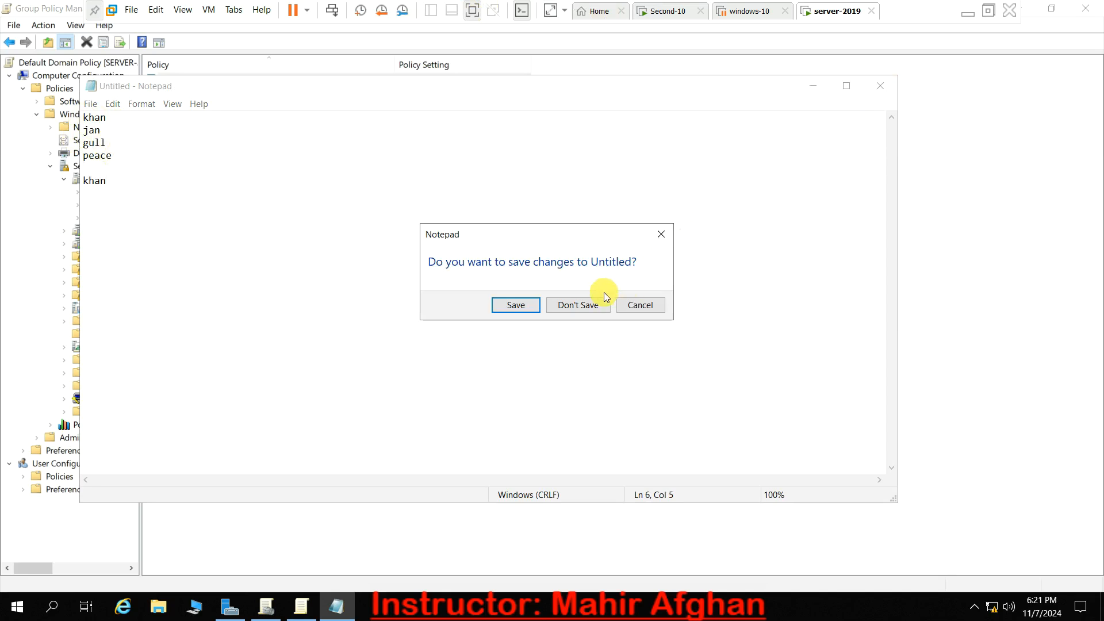
left_click(589, 301)
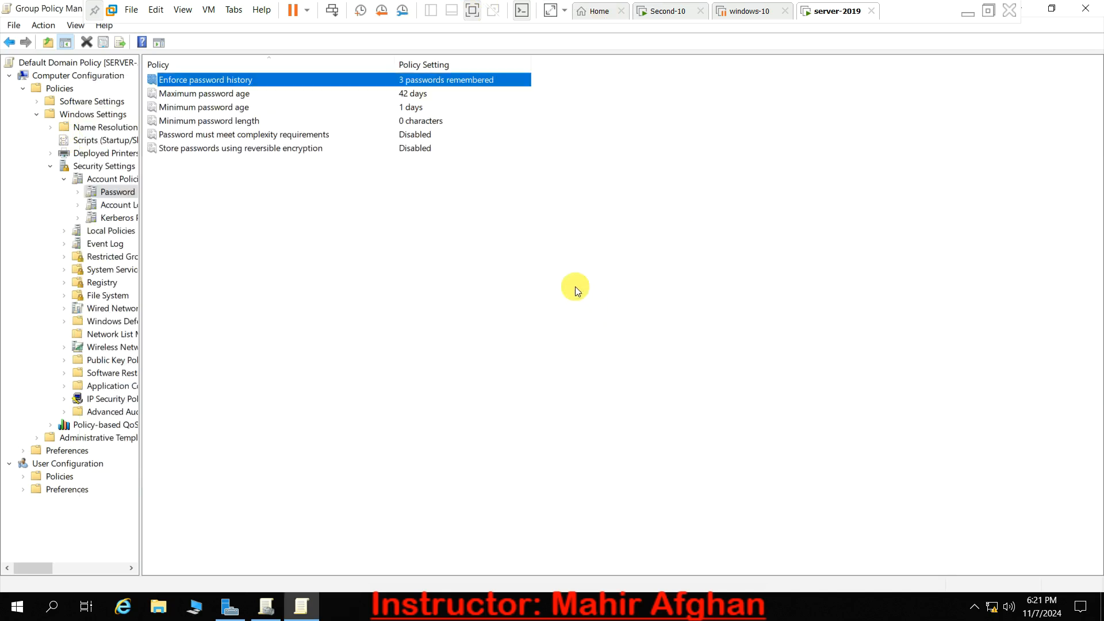
- Read the explanation of the Enforce password history policy and close its properties
double_click(406, 85)
left_click(507, 149)
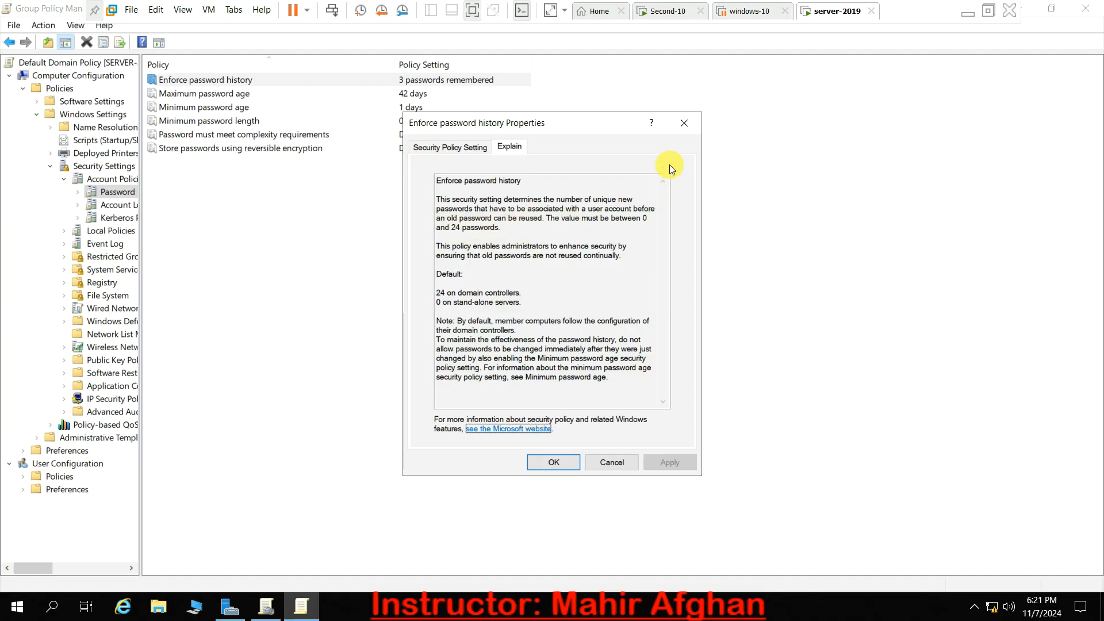
left_click(683, 123)
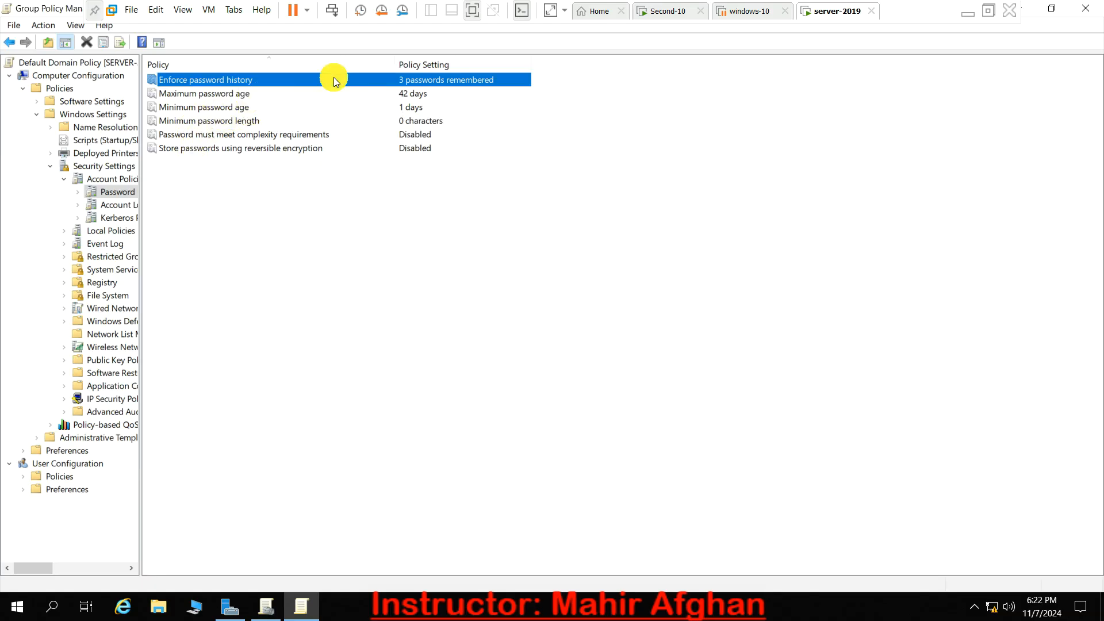
left_click(290, 161)
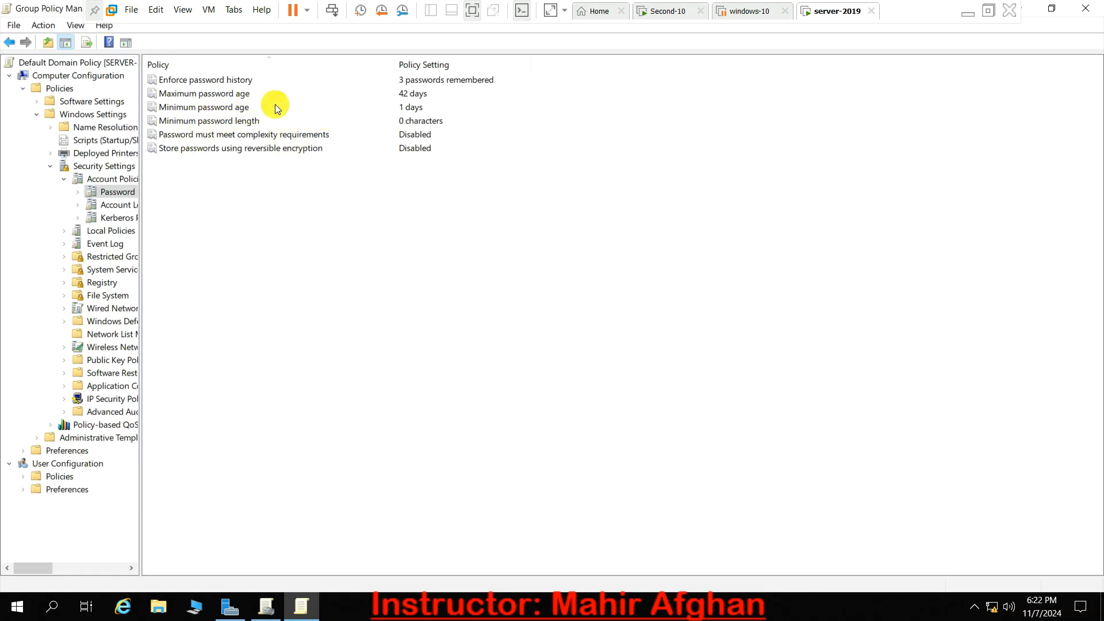
- Set the minimum password length policy to 1 character, apply it, and refresh Group Policy with gpupdate /logoff /boot
double_click(249, 121)
left_click(443, 233)
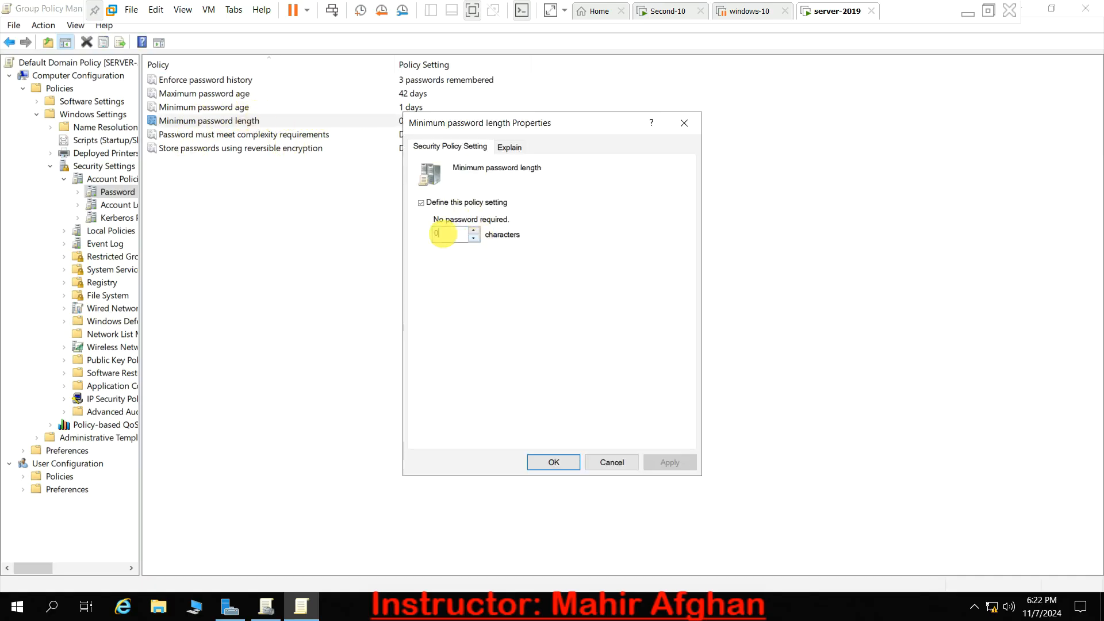
key("BackSpace")
type("1")
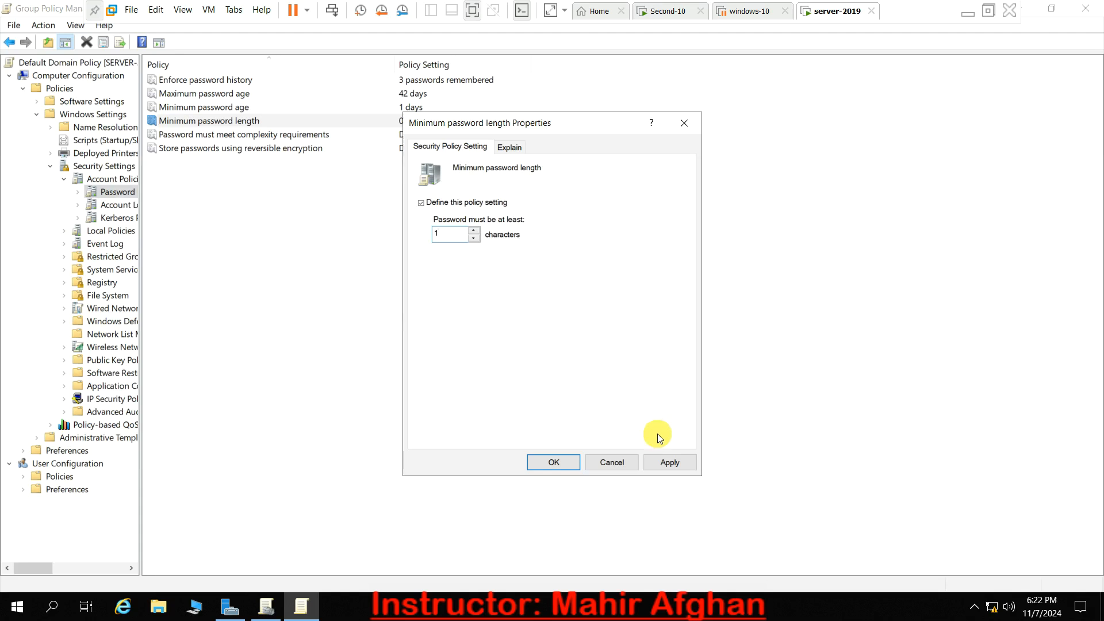
left_click(670, 463)
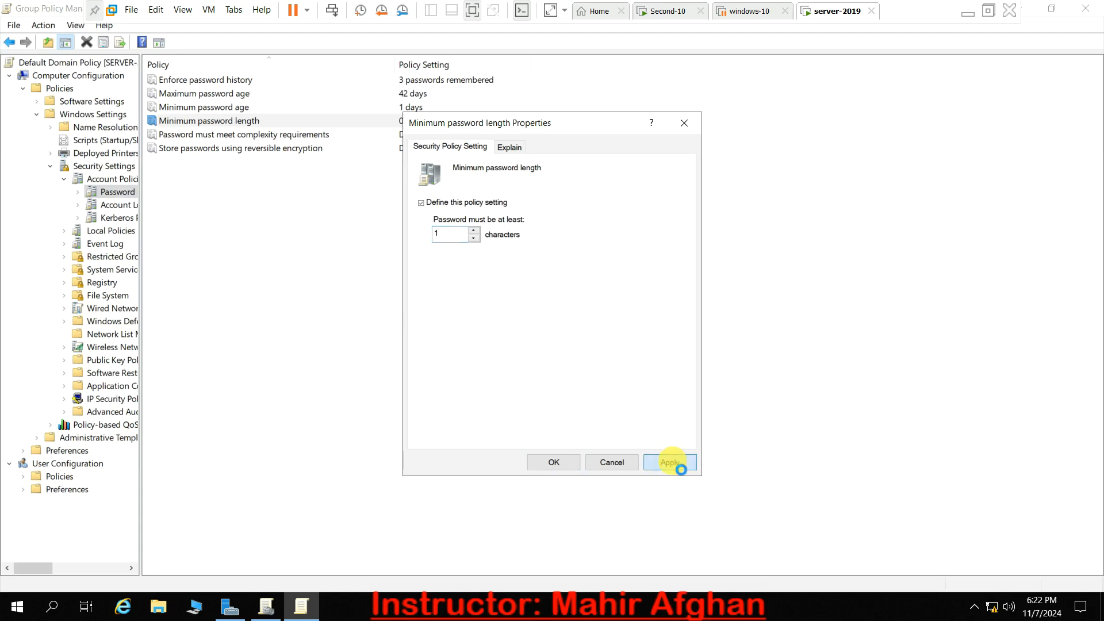
left_click(558, 460)
key("super+r")
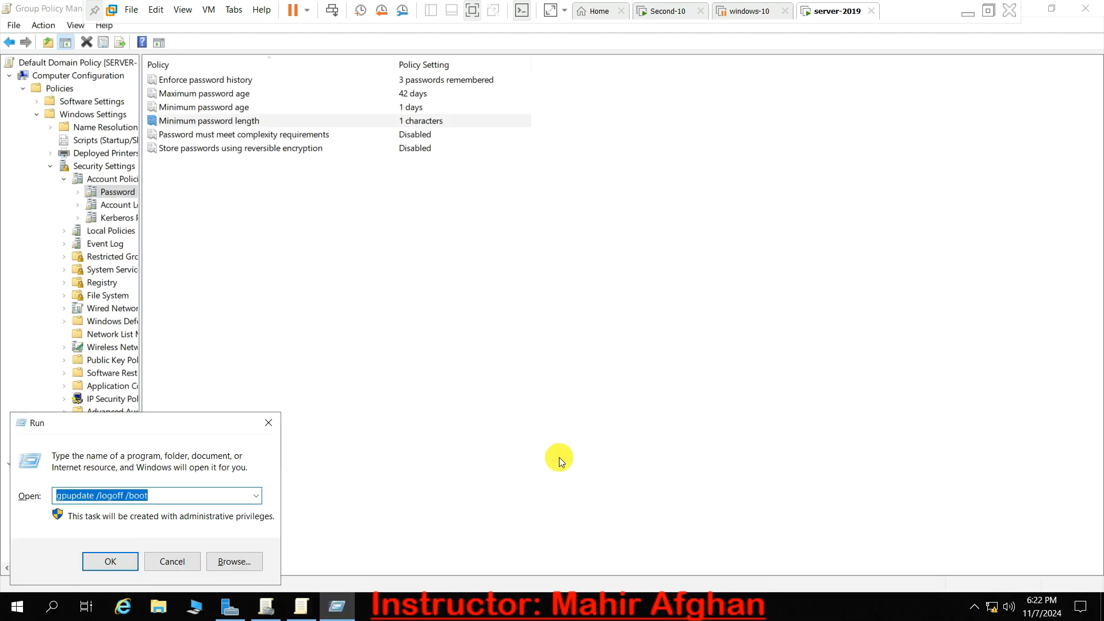
key("Return")
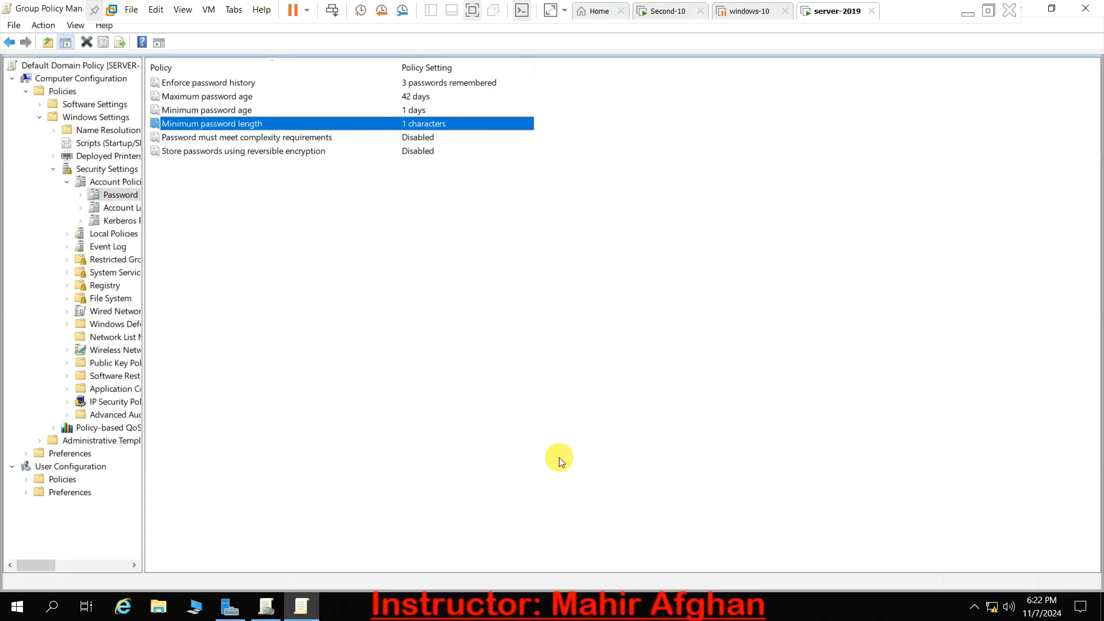
key("super")
type("cmd")
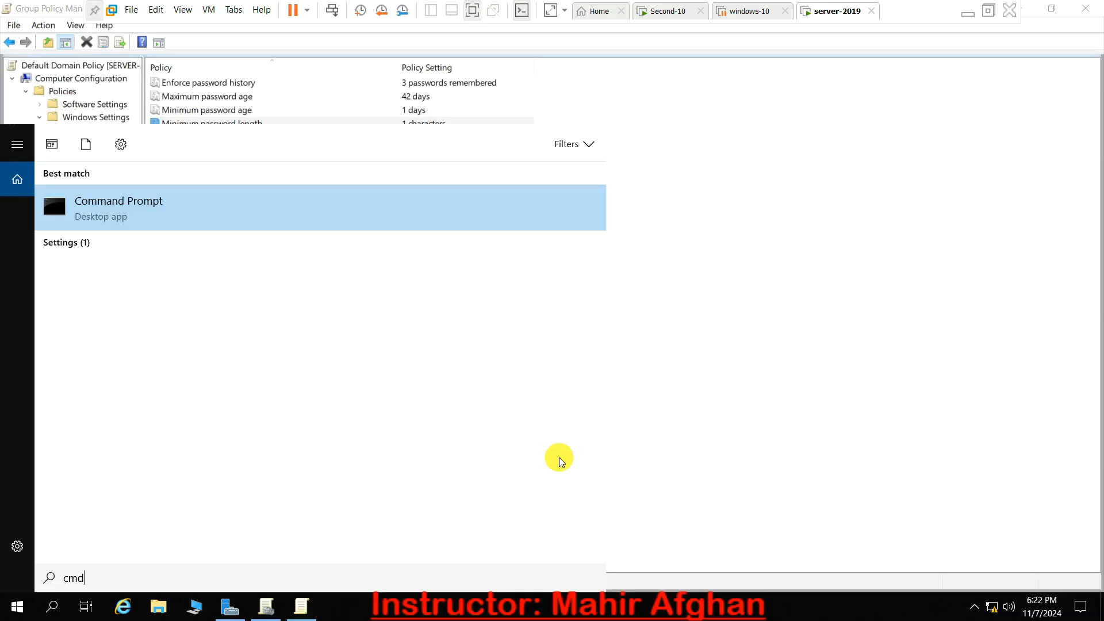
key("Return")
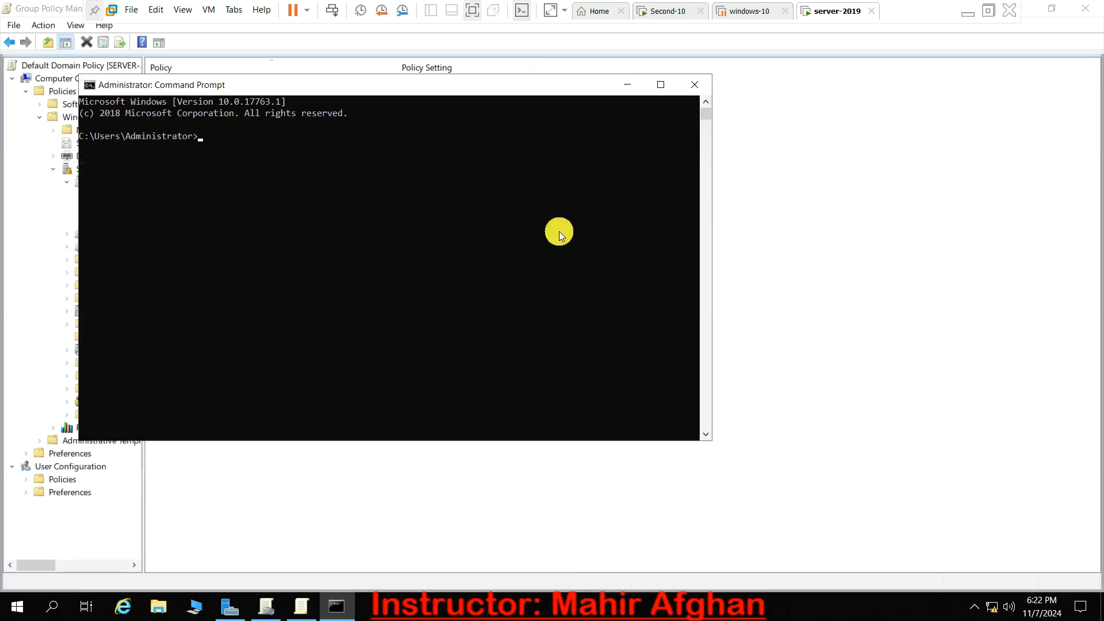
type("net")
left_click(695, 87)
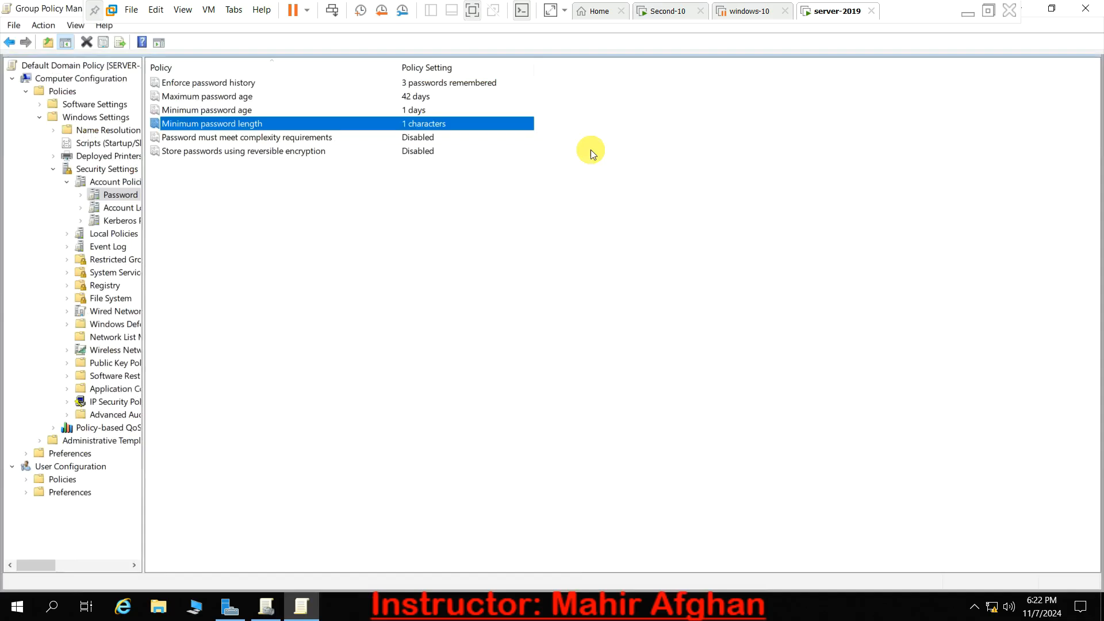
- Try to create the user jjjjj without a password by running net user jjjjj /add in an elevated Command Prompt, and close it
left_click(48, 615)
type("cmd")
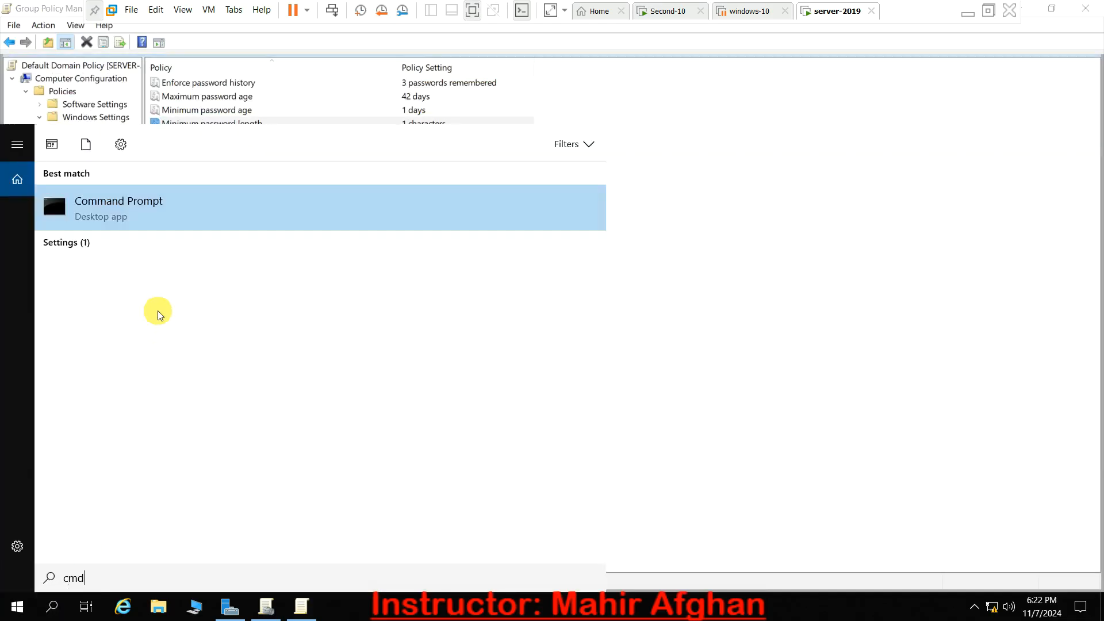
right_click(160, 213)
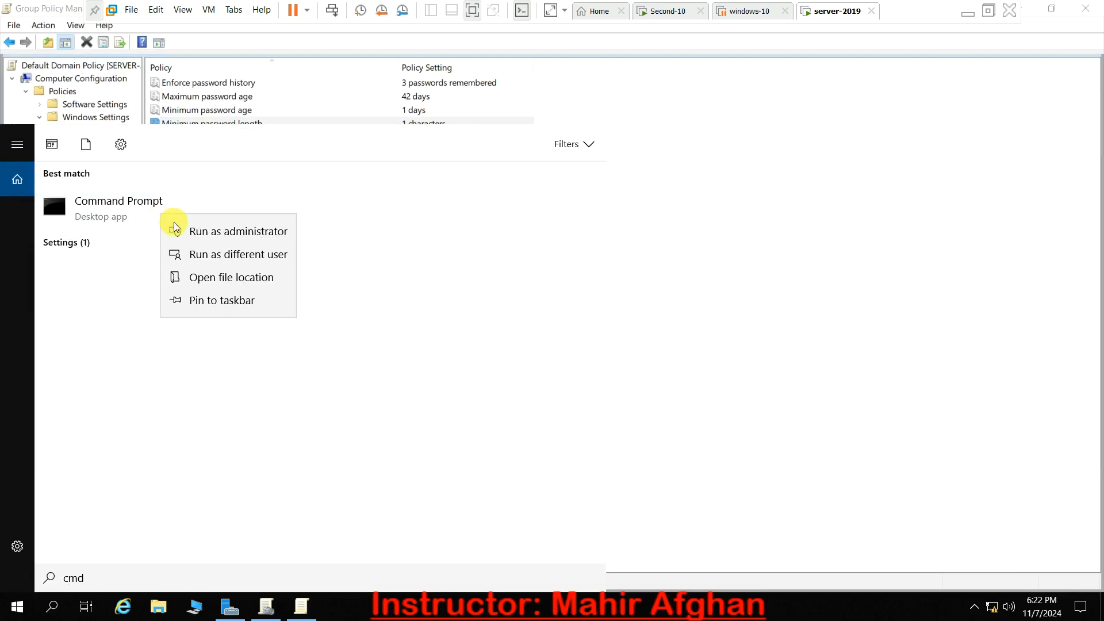
left_click(174, 224)
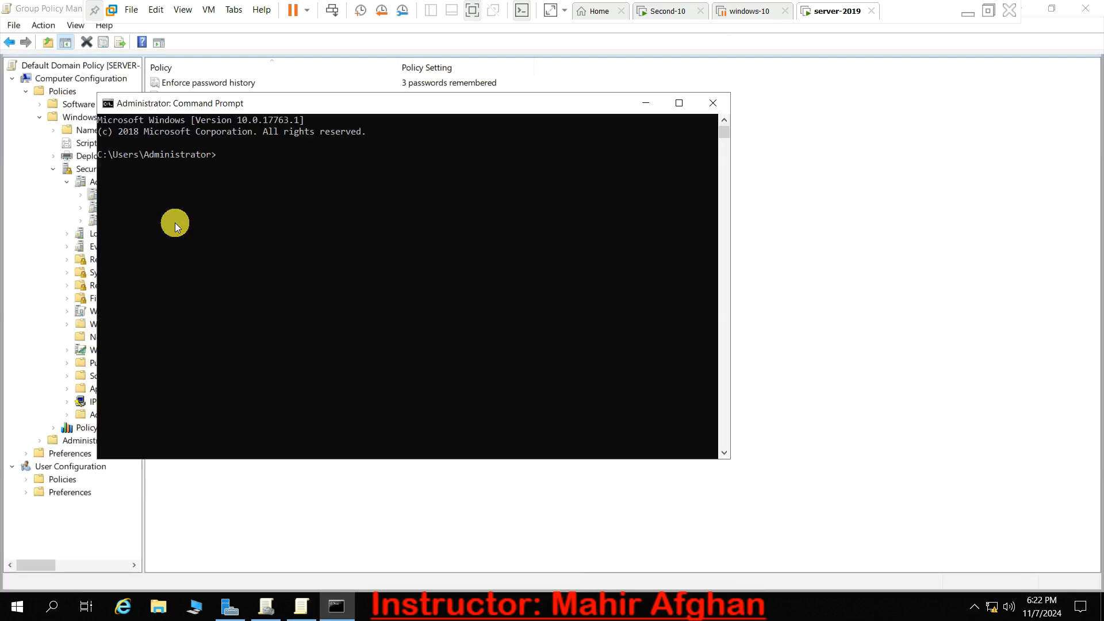
type("net user jjjjj /add")
key("Return")
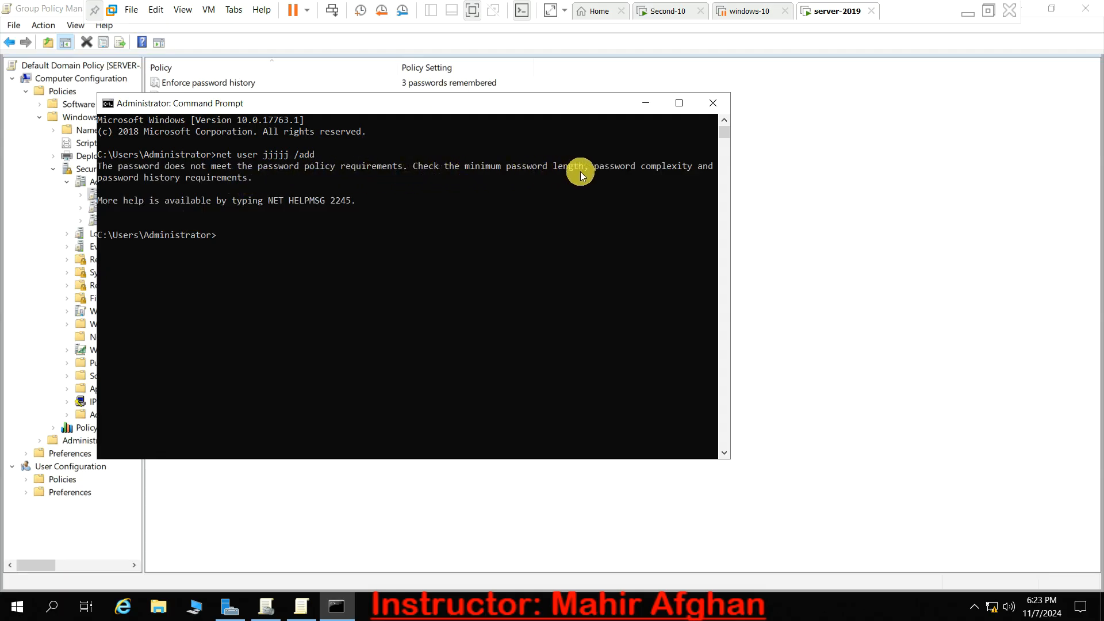
left_click(706, 109)
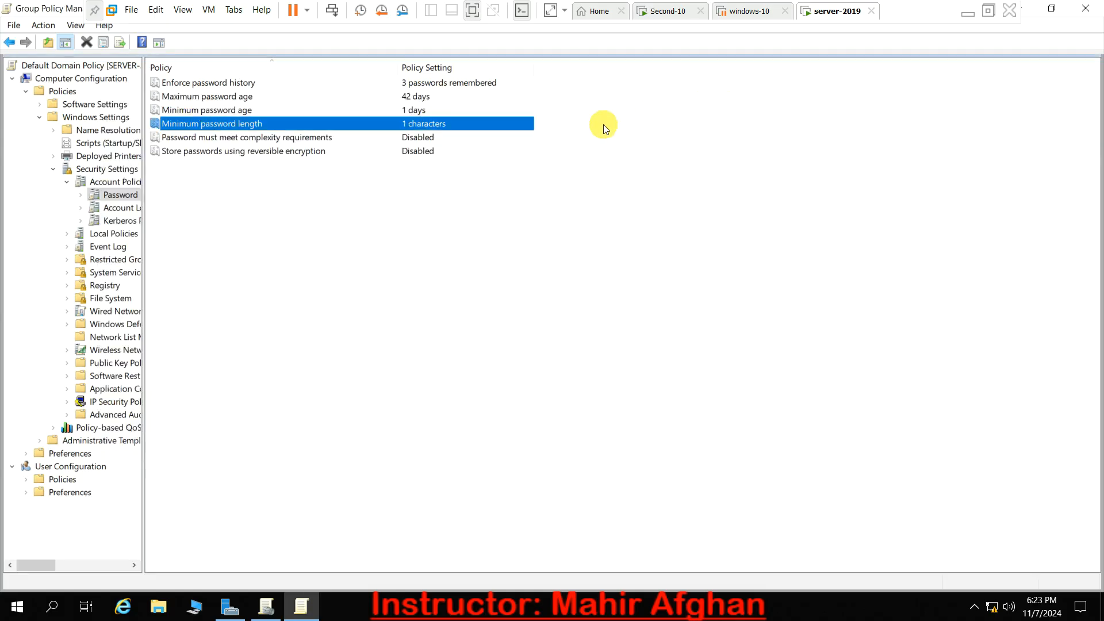
- Set the minimum password length policy back to 0 characters, apply it, and rerun the last gpupdate command
right_click(404, 122)
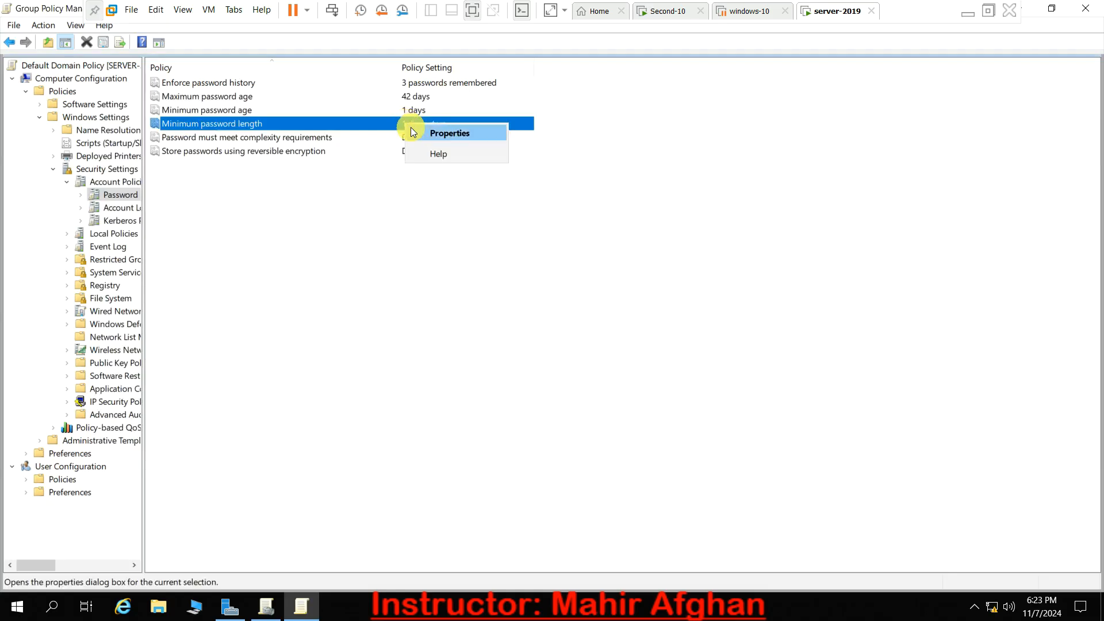
left_click(450, 134)
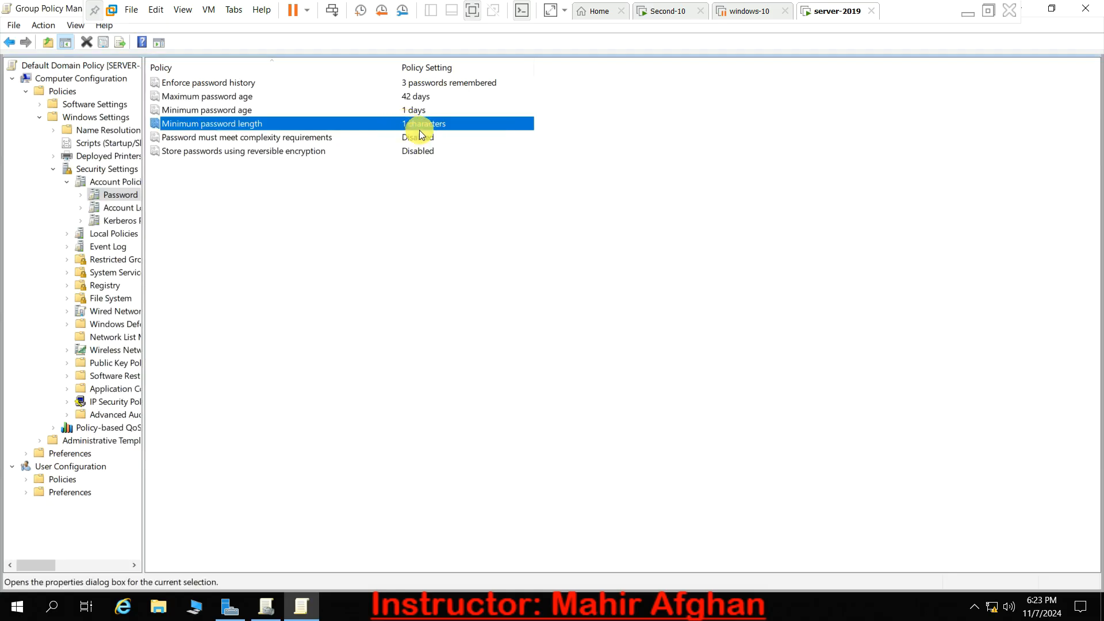
key("BackSpace")
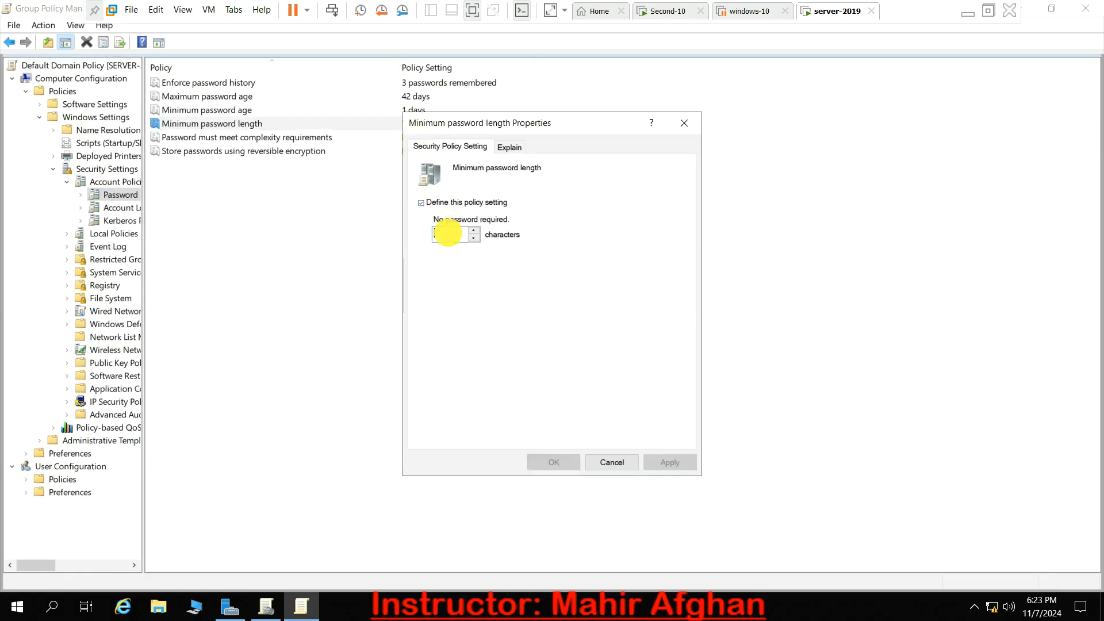
type("0")
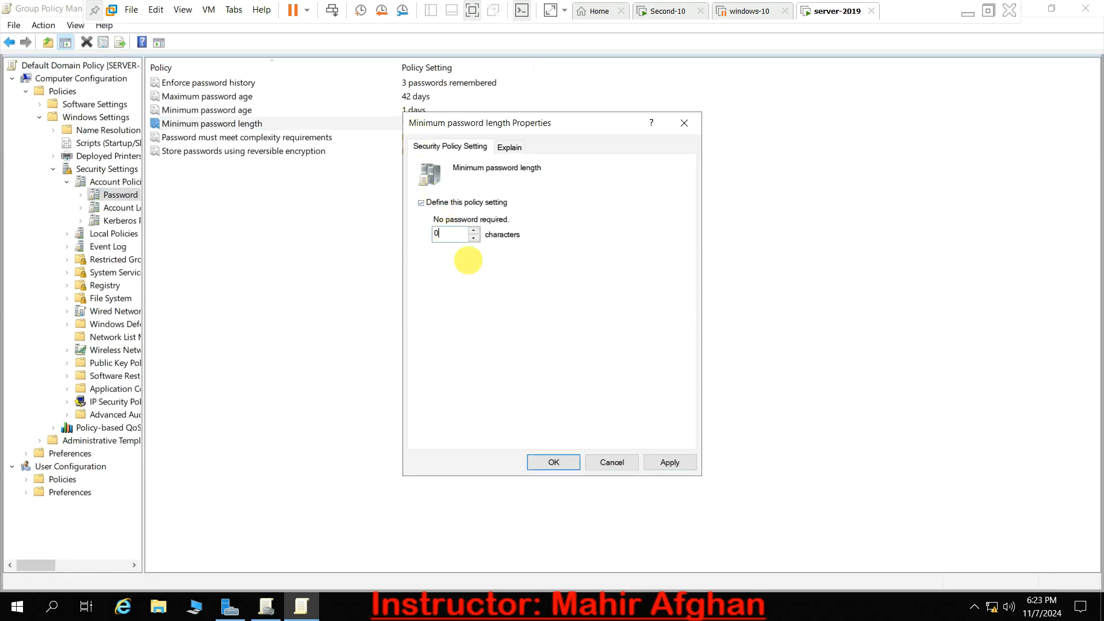
left_click(675, 463)
left_click(554, 463)
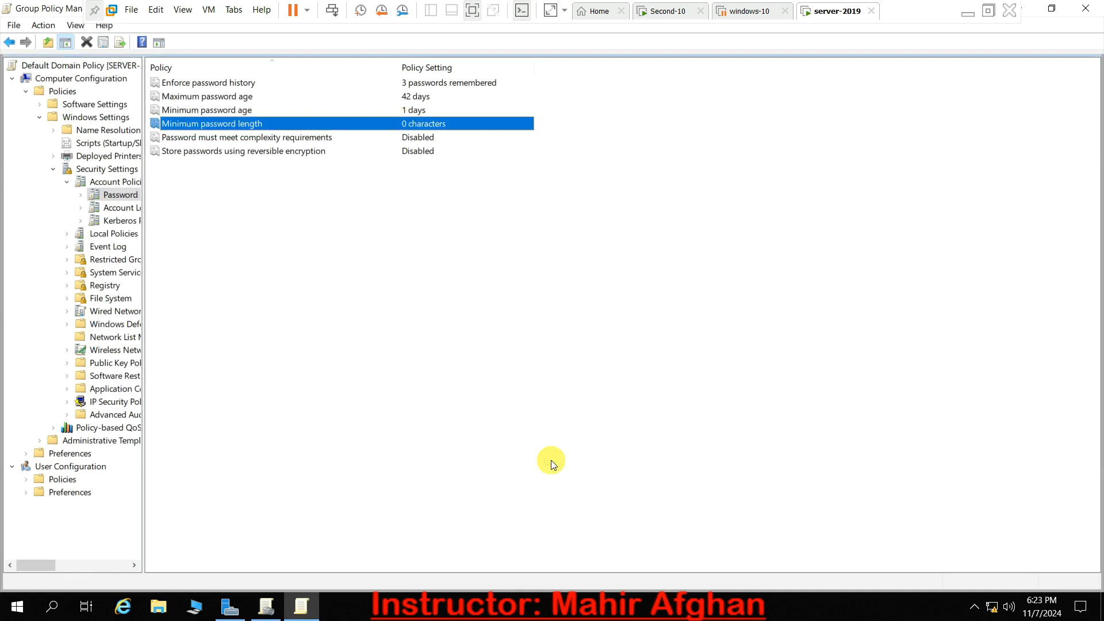
key("super+r")
key("Return")
- Open a Command Prompt with administrator rights
key("super")
type("cmd")
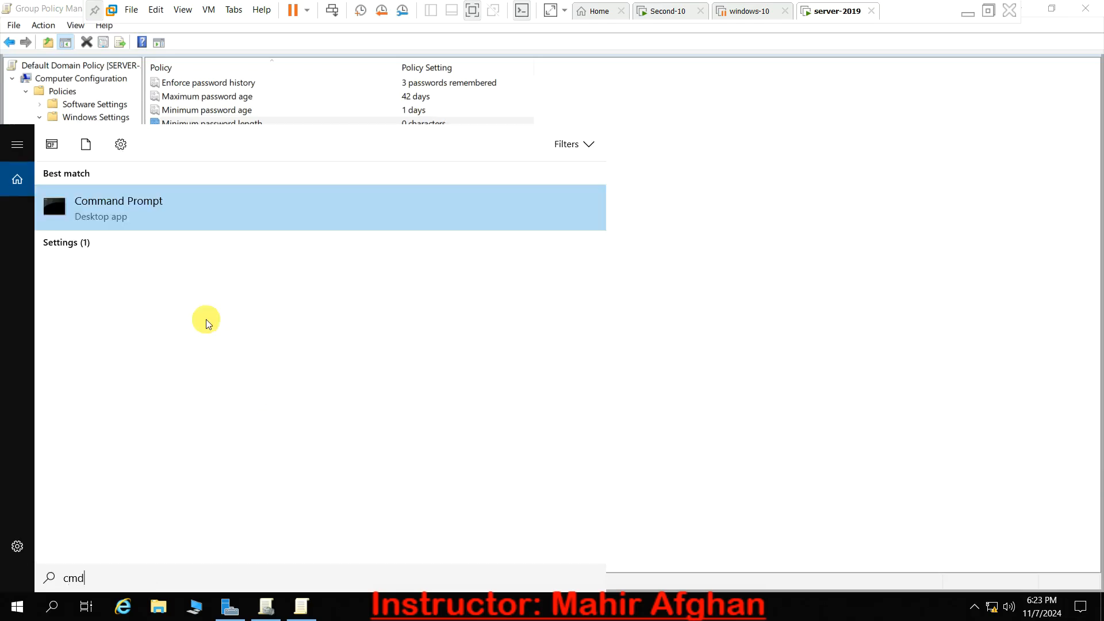
right_click(200, 201)
left_click(228, 219)
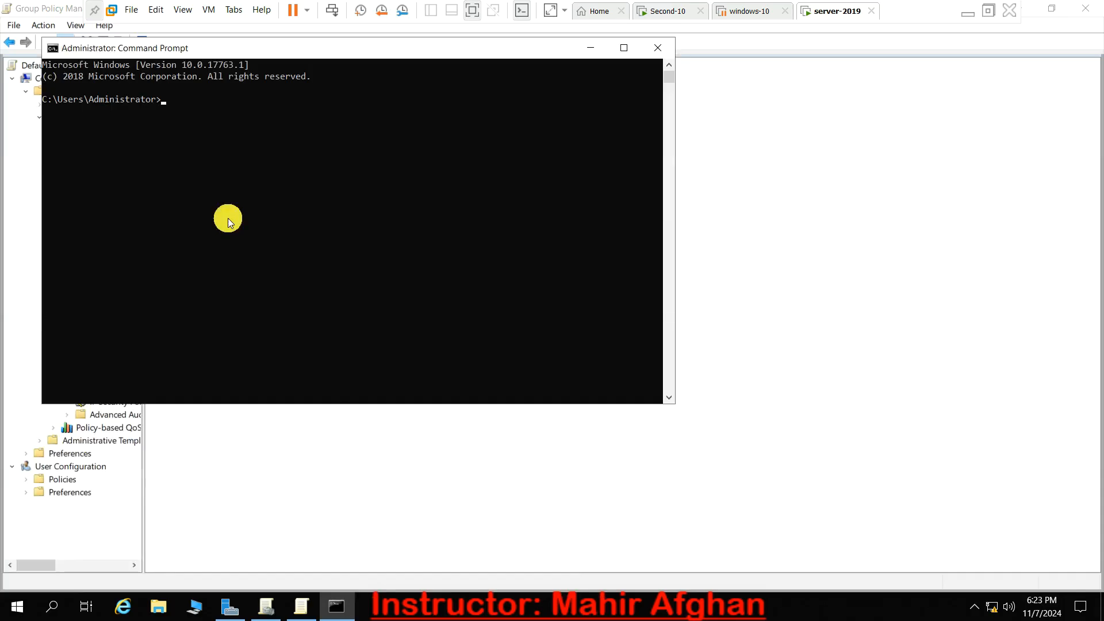
type("net uesr jjjjj /add")
key("Return")
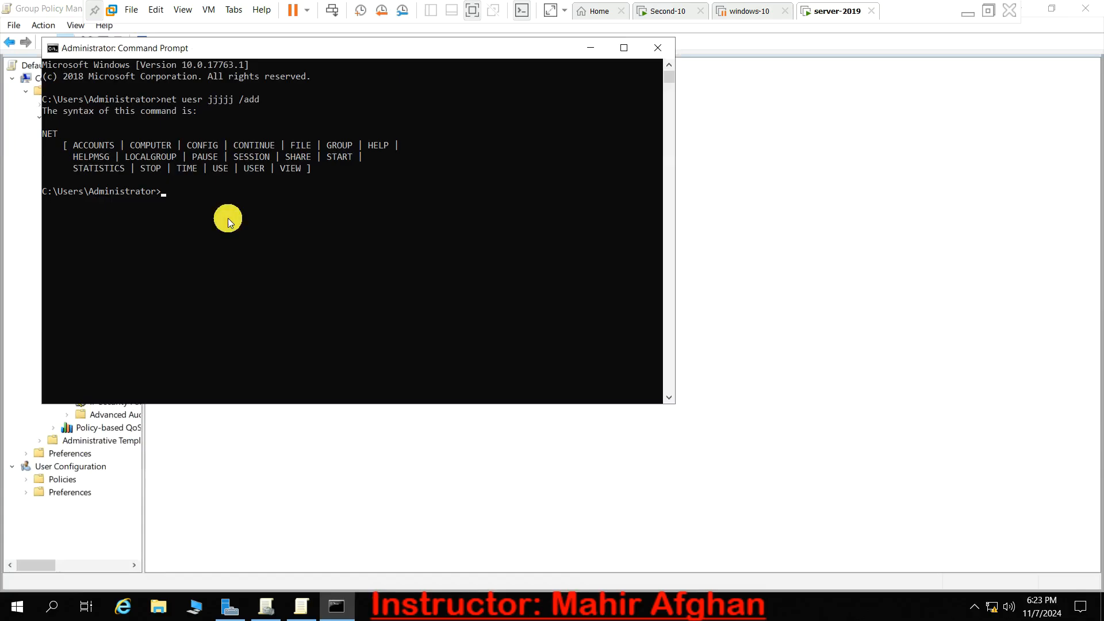
- Create the user jjjj without a password by running net user jjjj /add, and close the Command Prompt
type("net user jjjj /add")
key("Return")
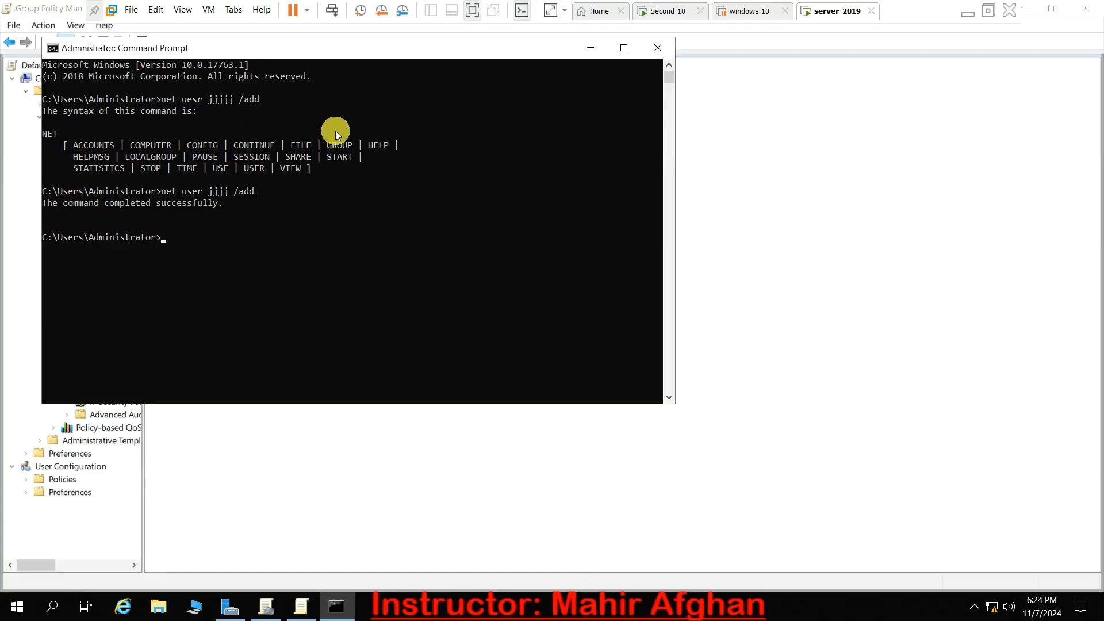
left_click(652, 46)
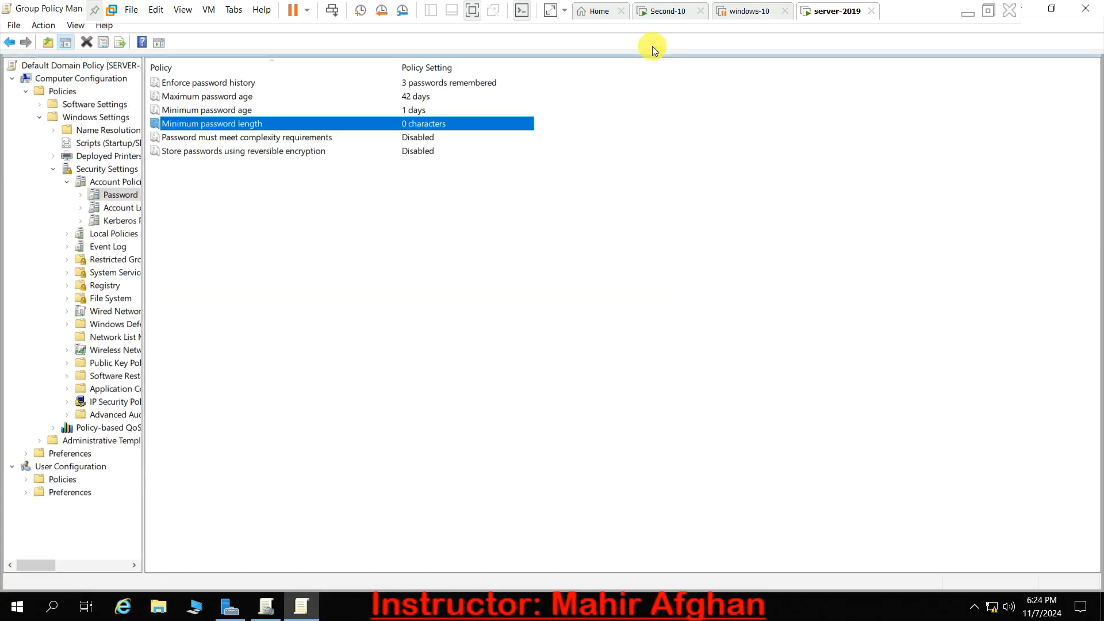
- Return to the Account Policies overview and show the Kerberos Policy settings
left_click(371, 182)
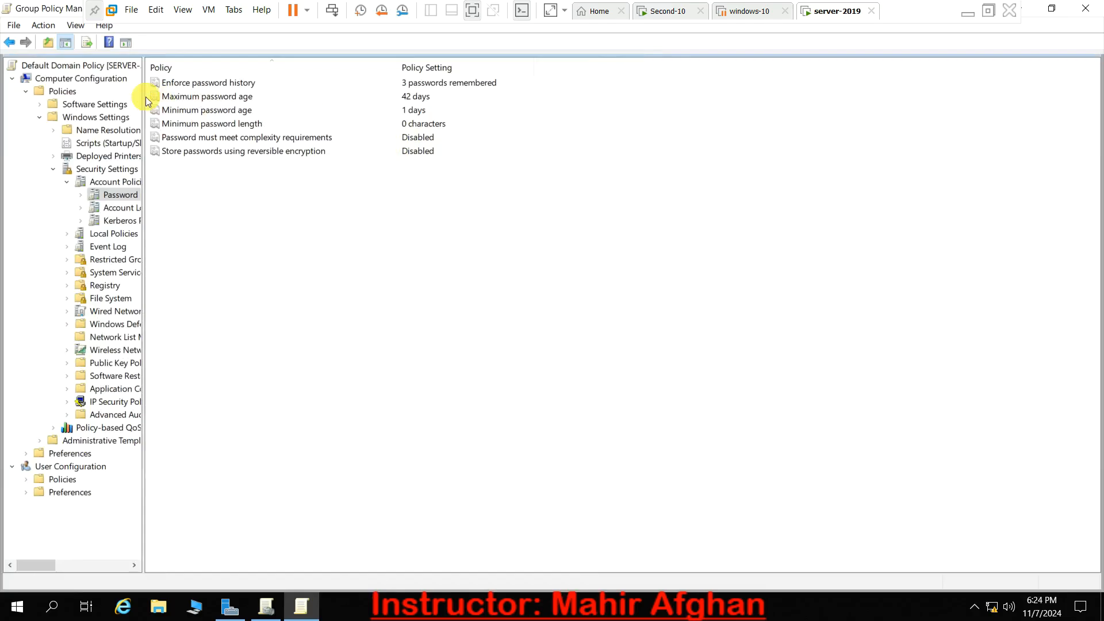
left_click(9, 43)
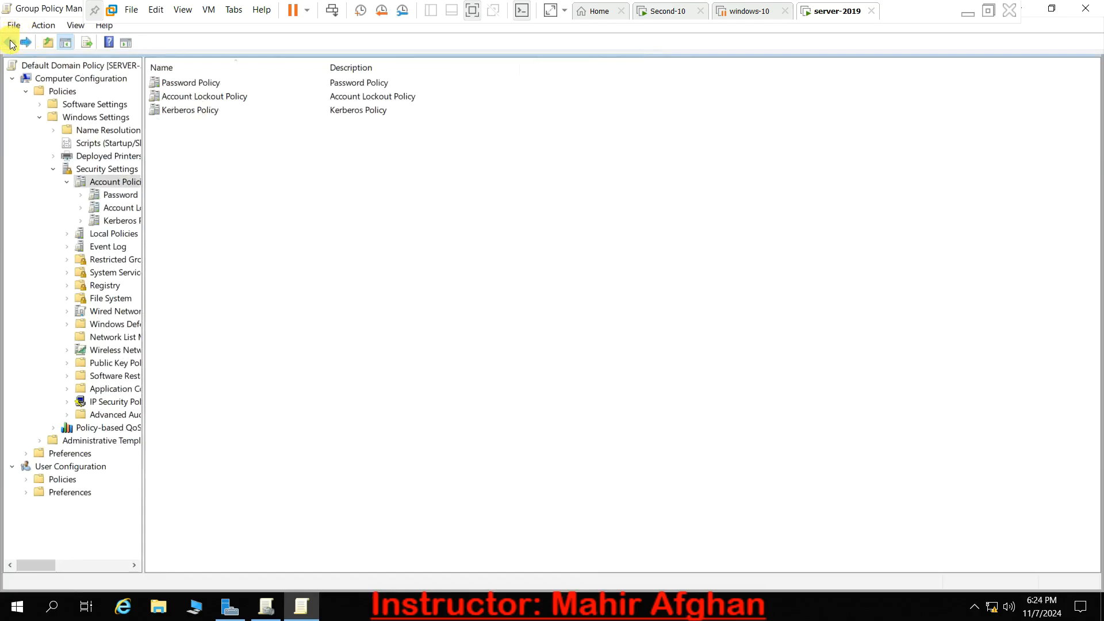
double_click(209, 110)
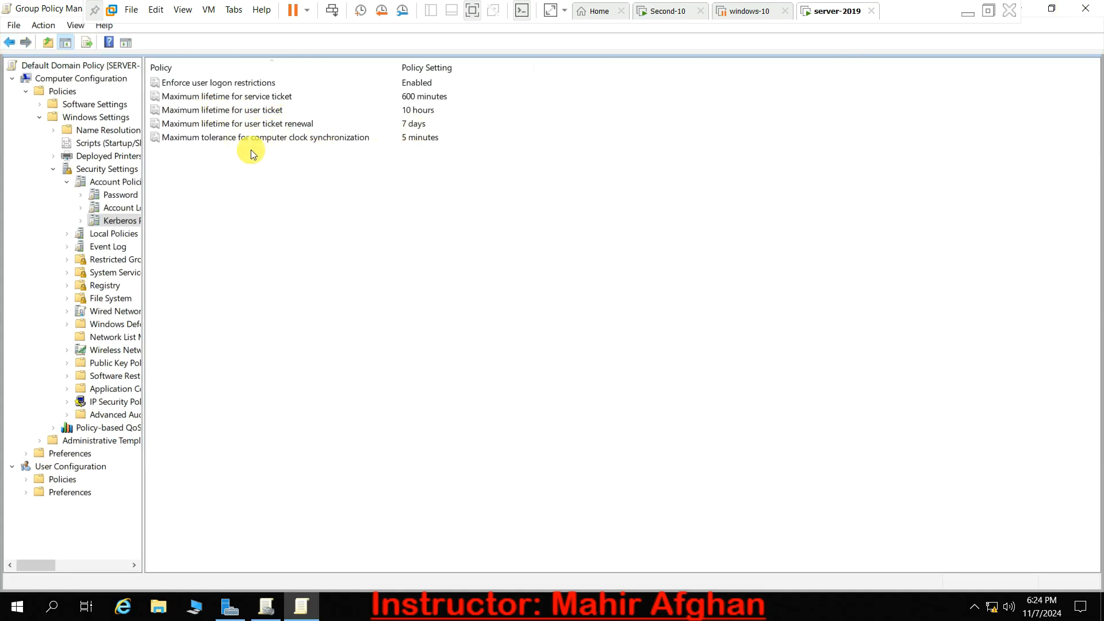
- Close the Default Domain Policy editor, the Group Policy Management console and Server Manager on server-2019
left_click(1085, 8)
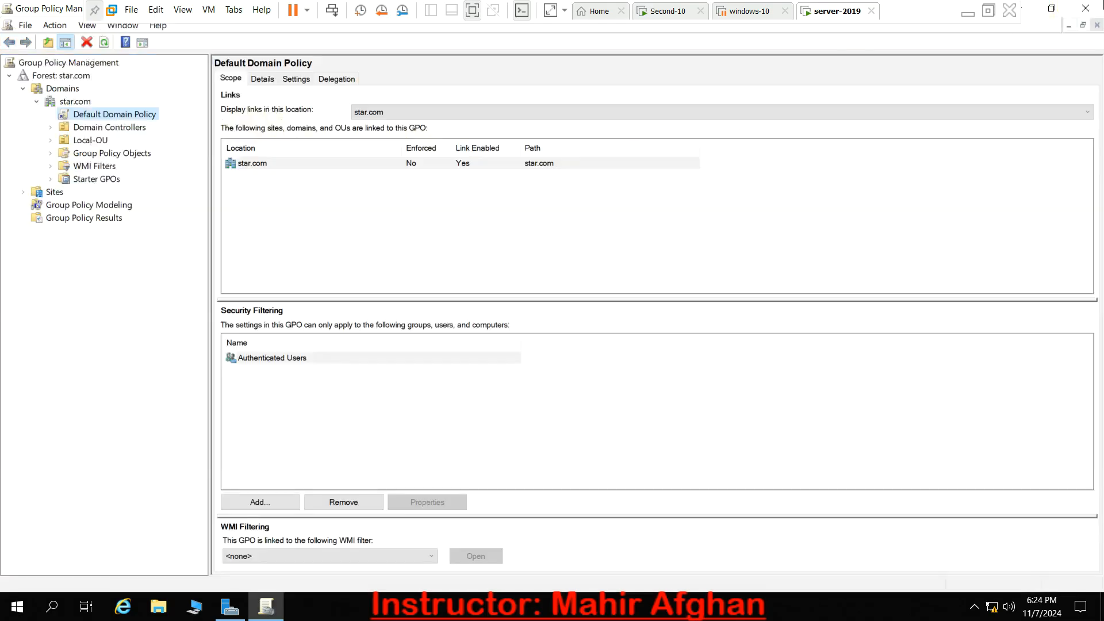
left_click(1089, 9)
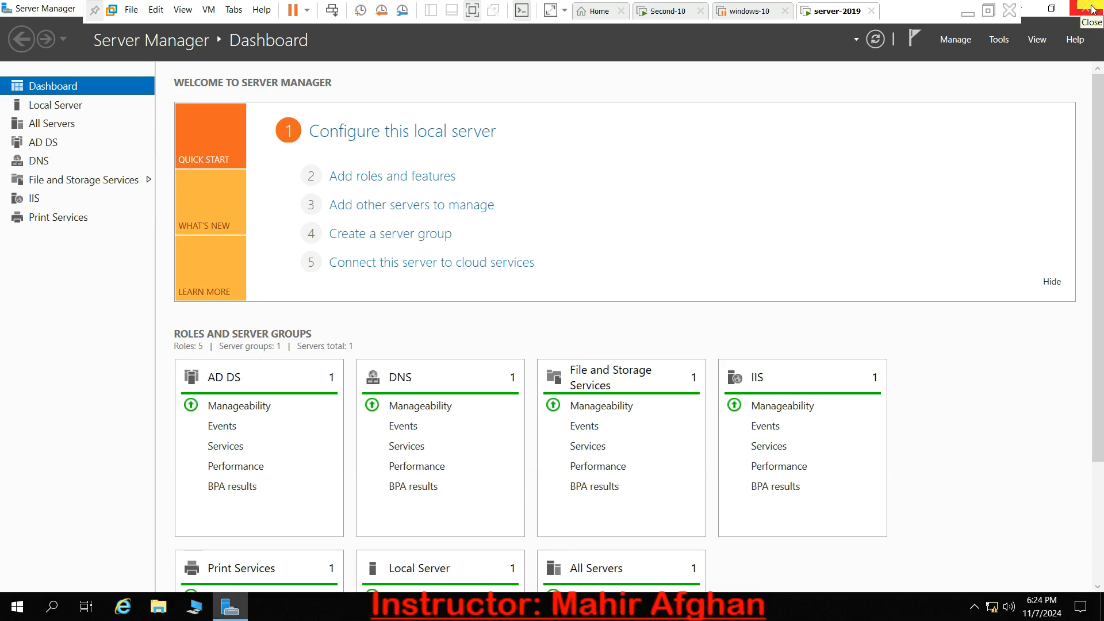
left_click(1091, 9)
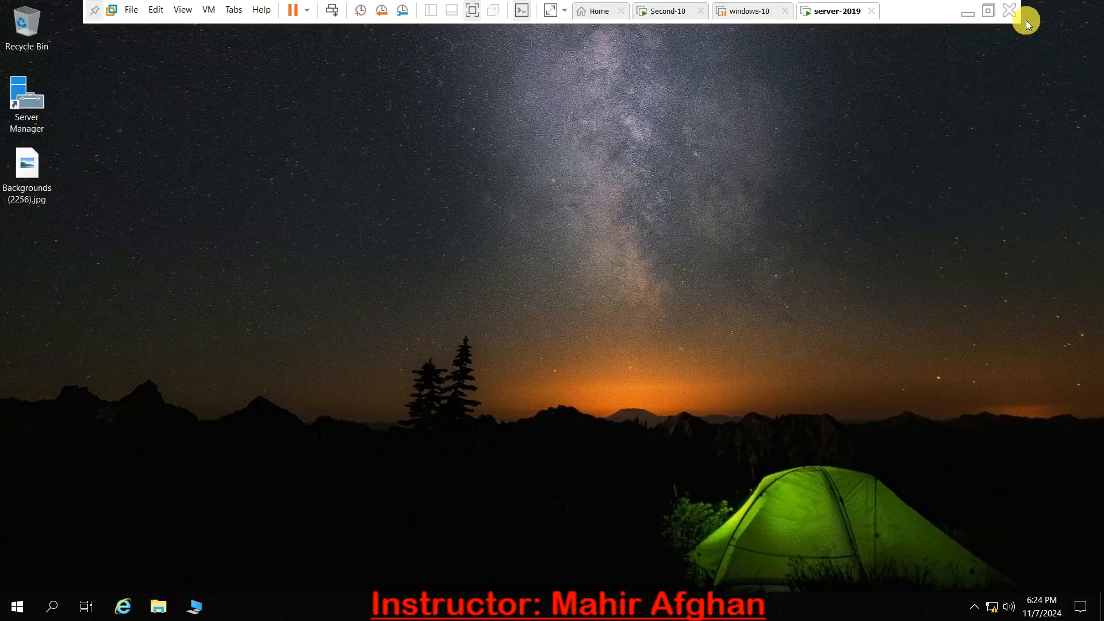
- Refresh the server's desktop and minimize the virtual machine window to return to the host desktop
right_click(349, 270)
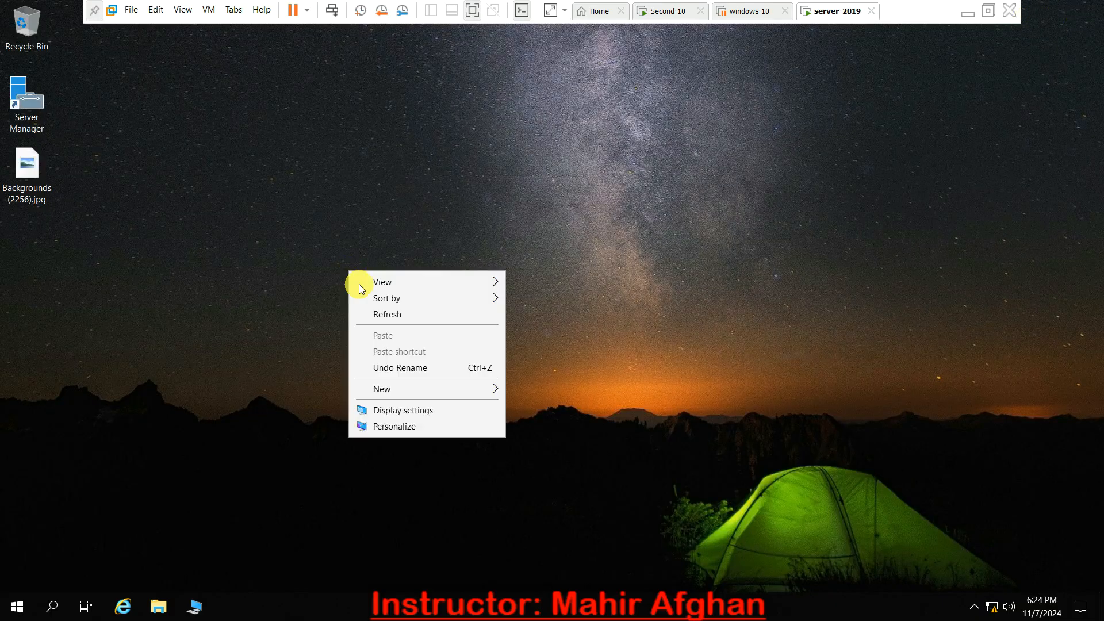
left_click(382, 314)
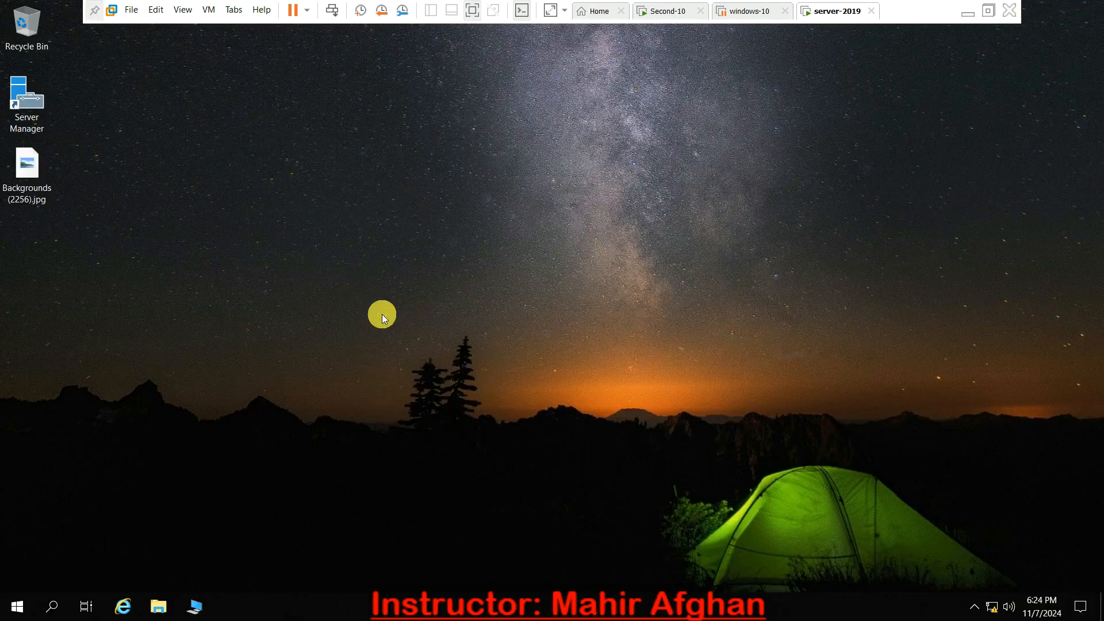
left_click(966, 11)
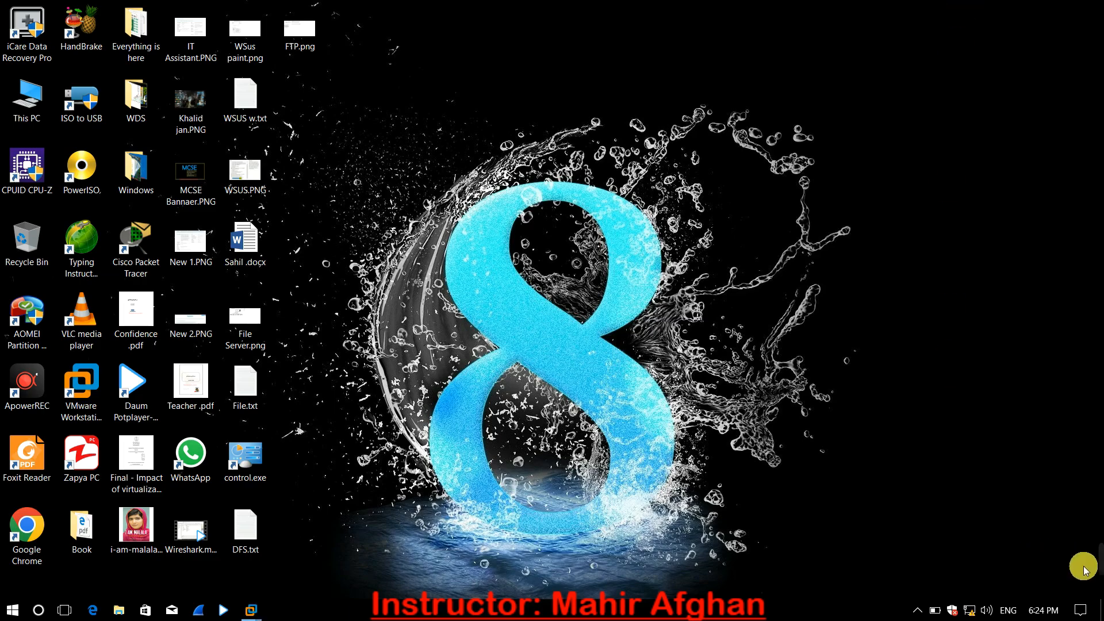
mouse_move(1091, 571)
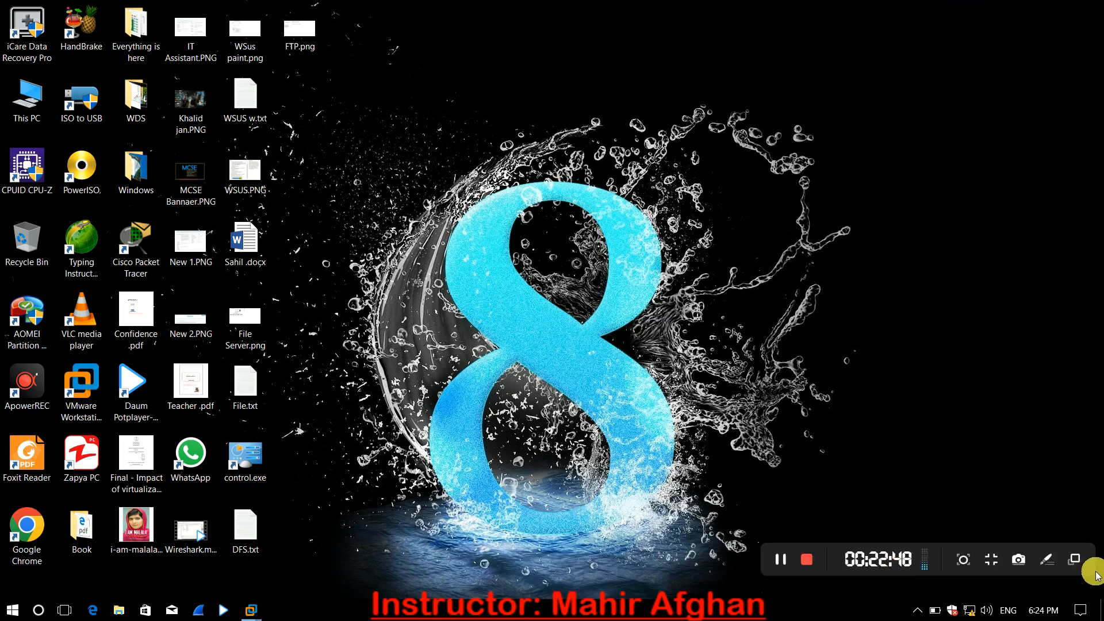